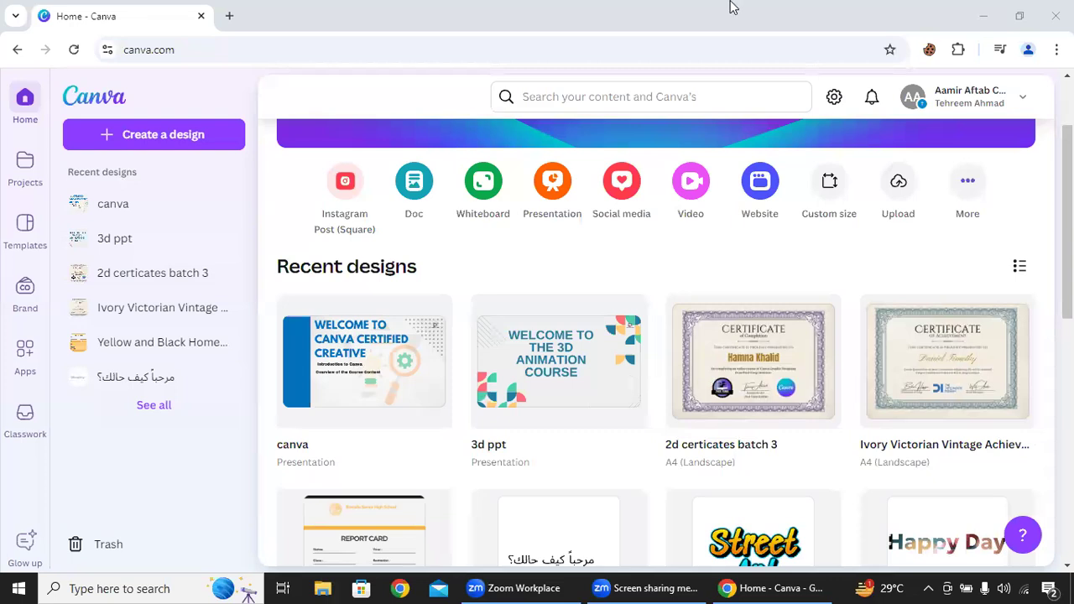
scroll(1067, 210, up, 2)
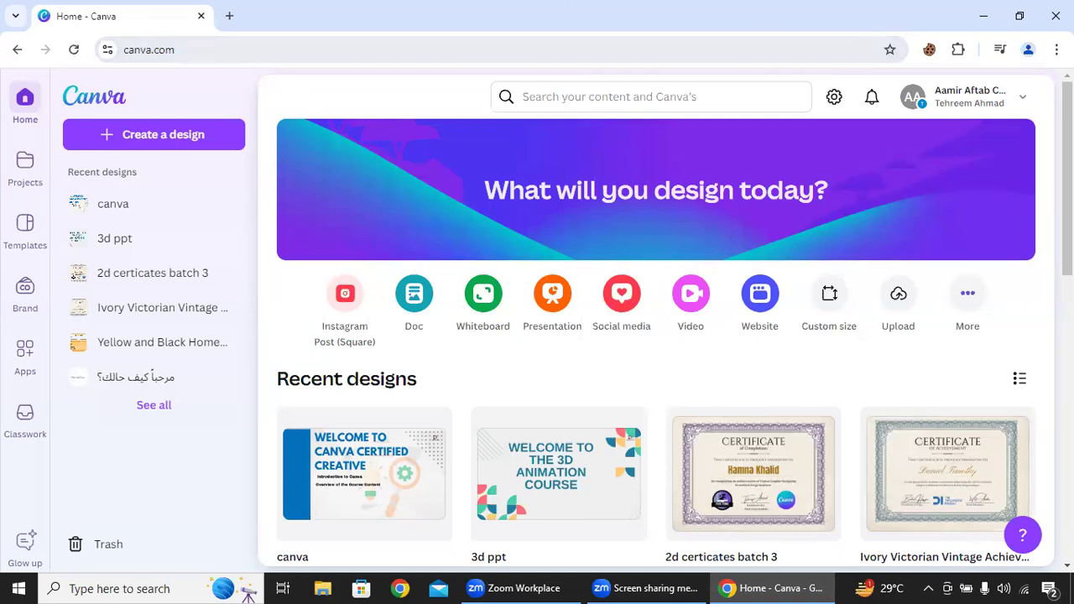
scroll(270, 360, down, 5)
scroll(270, 359, up, 4)
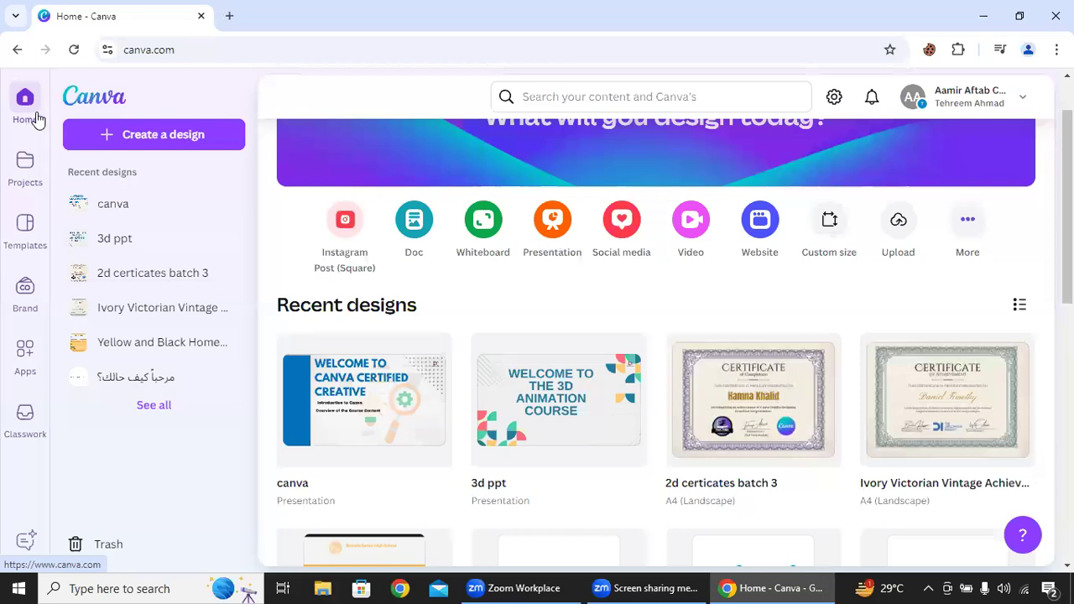
scroll(1068, 252, up, 1)
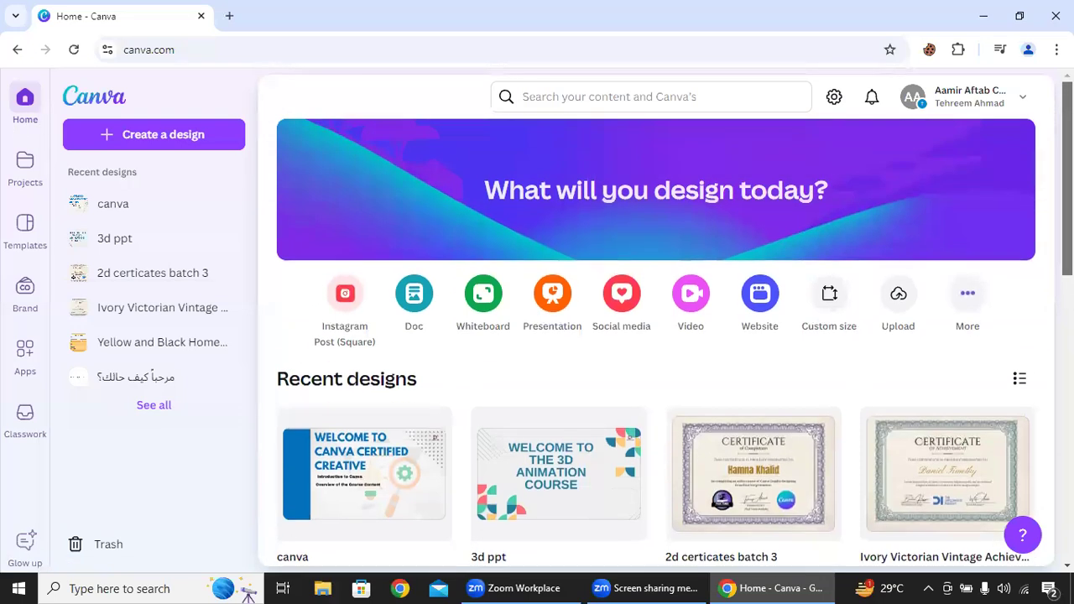
scroll(1068, 251, down, 3)
scroll(1068, 252, up, 3)
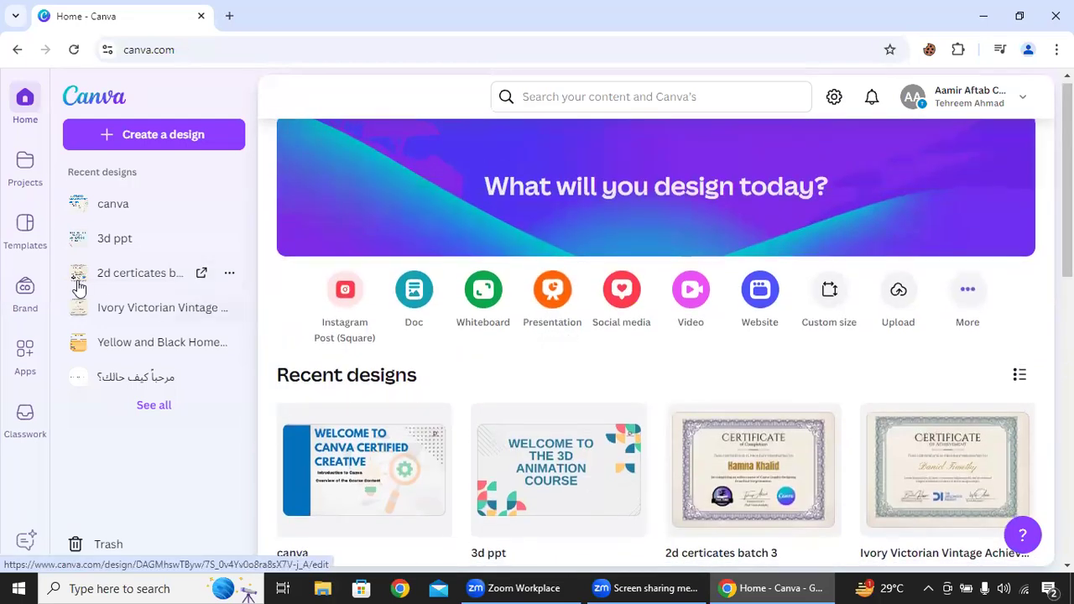
- Look through the Projects page with its recent designs and the Templates page with its ready-to-teach lessons
click(25, 178)
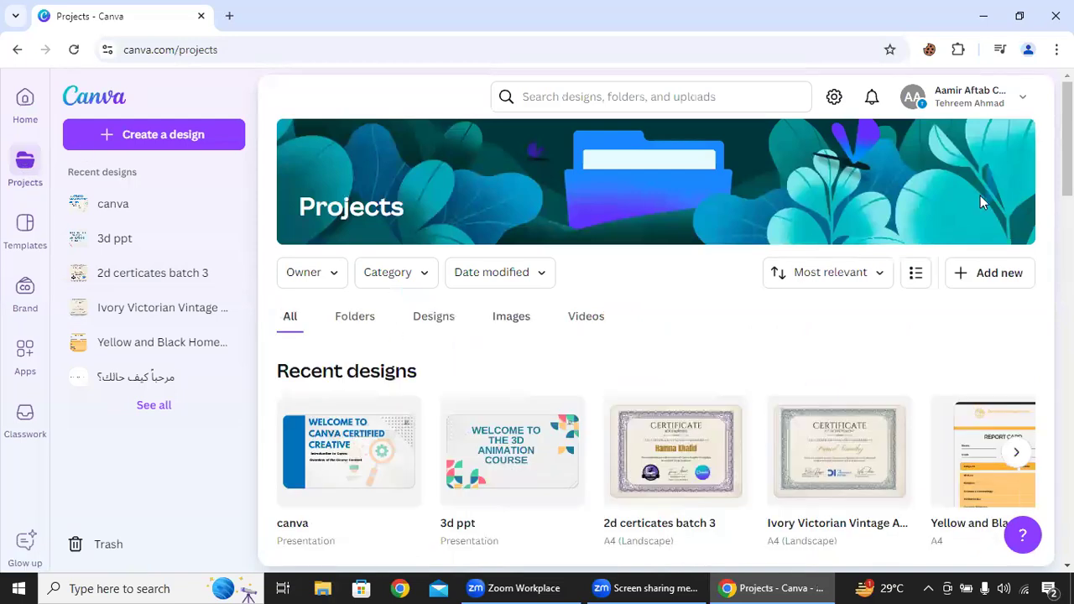
mouse_move(1068, 160)
mouse_down()
mouse_move(1068, 230)
mouse_move(1067, 172)
mouse_up()
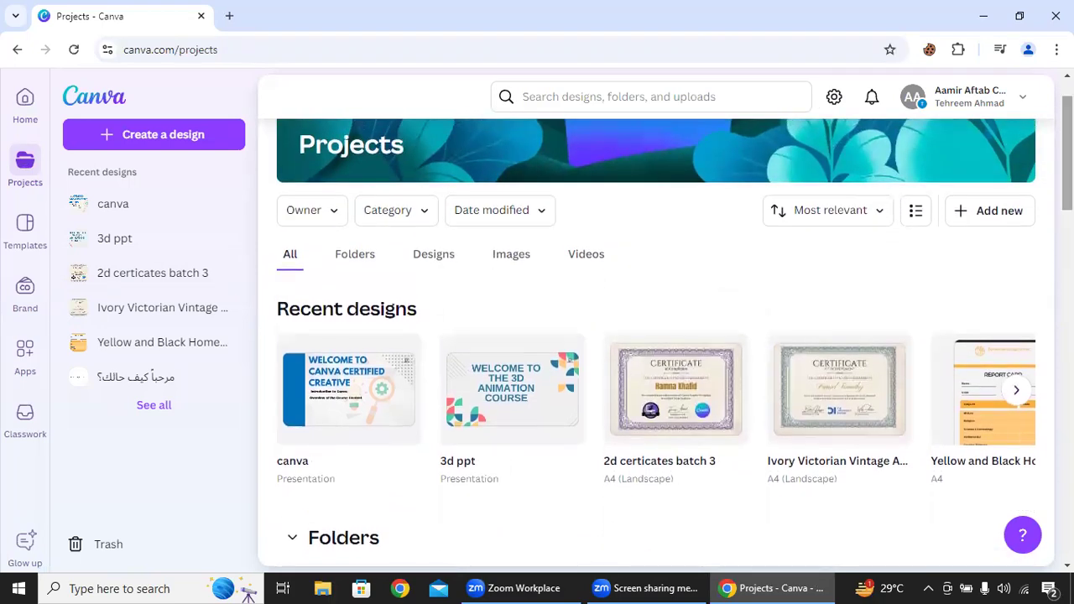
click(35, 225)
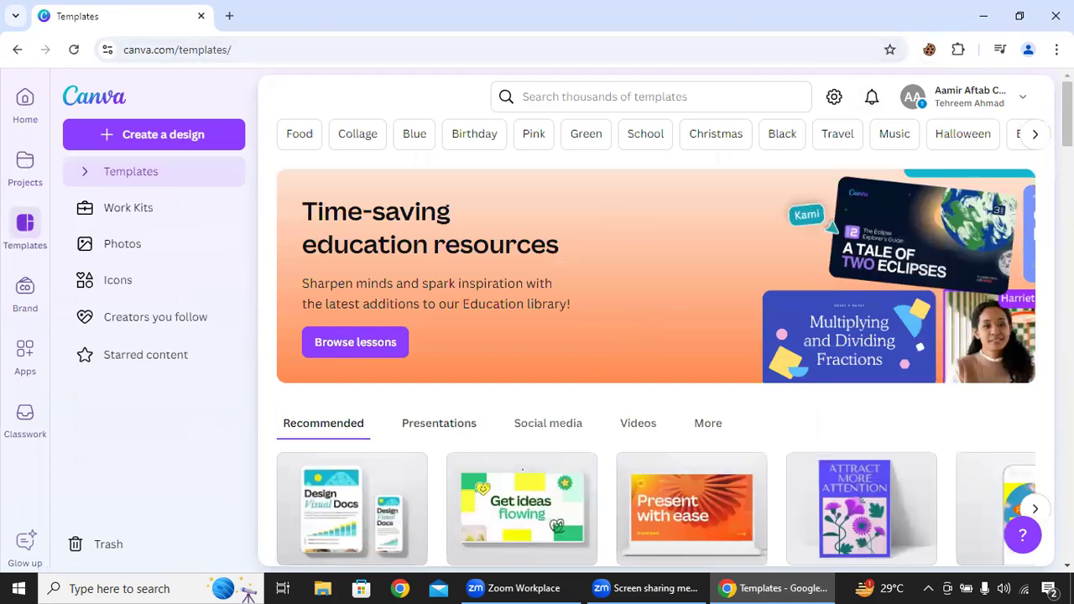
drag(1067, 115, 1066, 177)
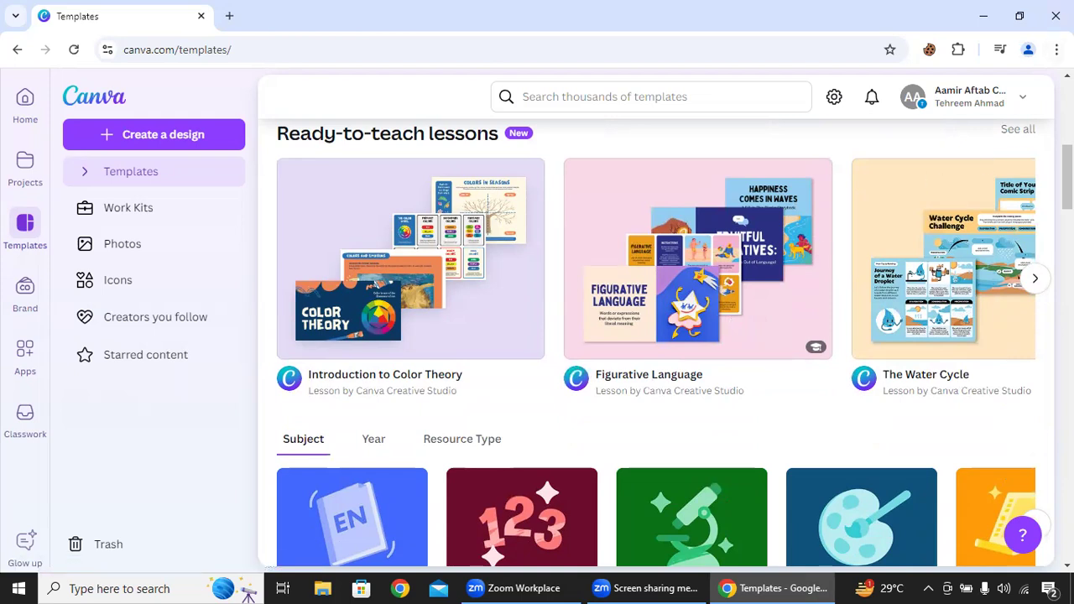
scroll(655, 336, down, 2)
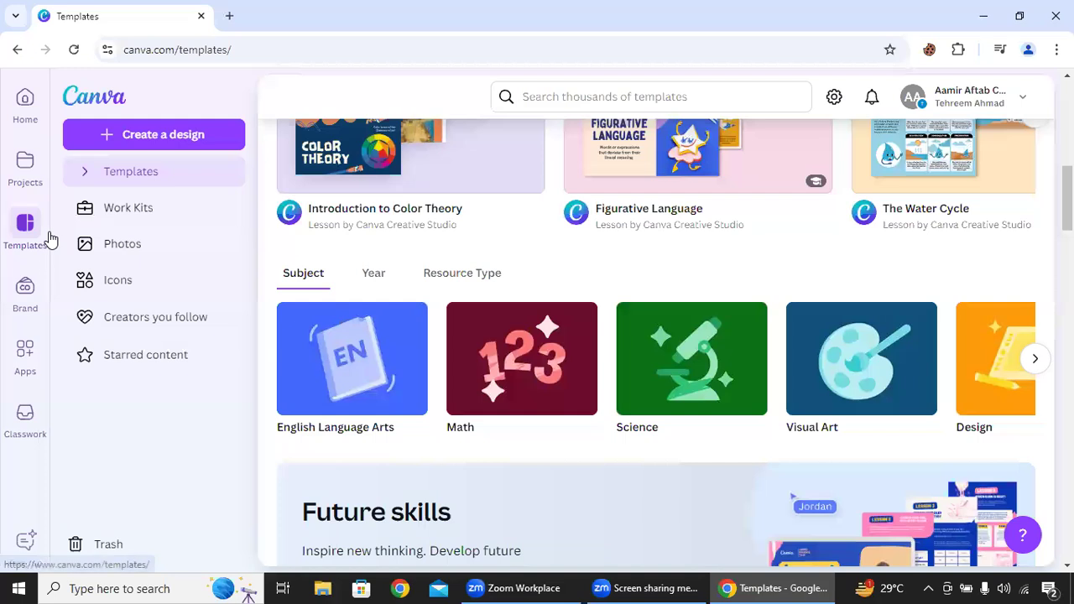
- Look at the Brand Templates page and browse the trending and new apps in the Apps catalogue
click(25, 308)
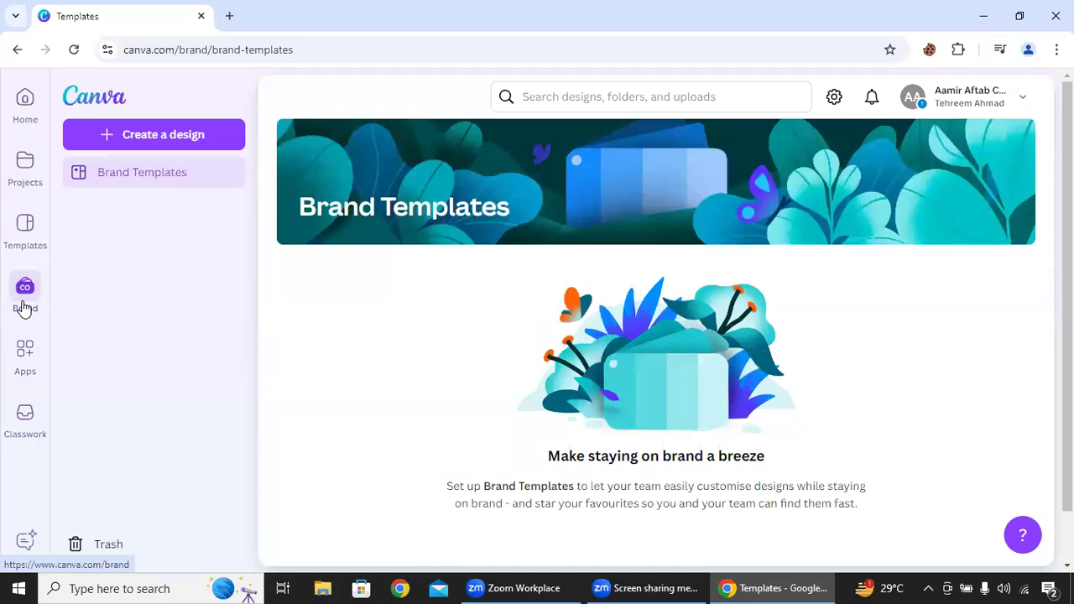
click(25, 357)
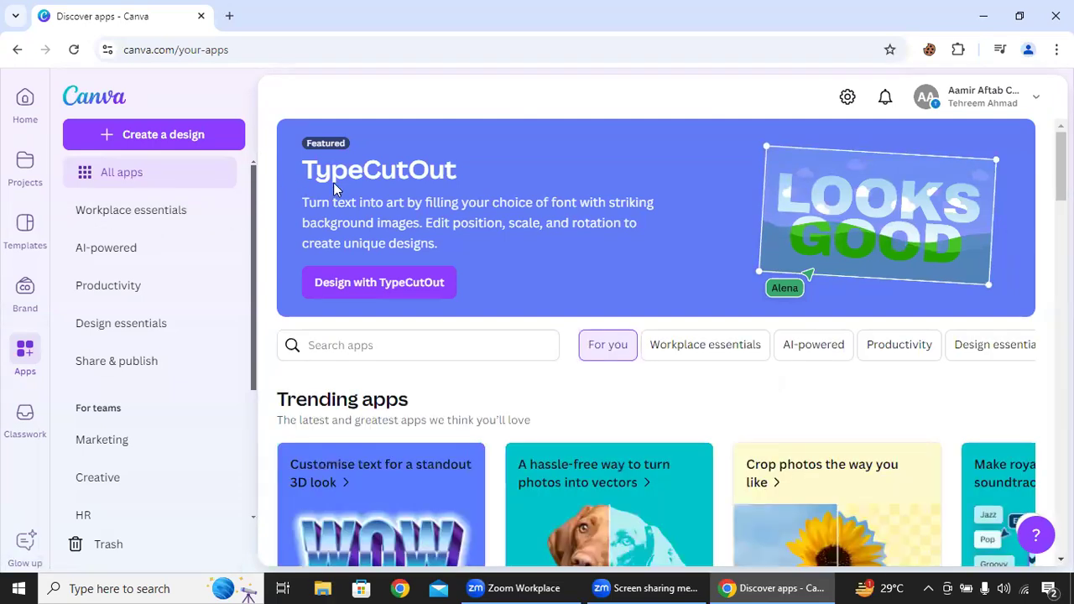
scroll(655, 344, down, 2)
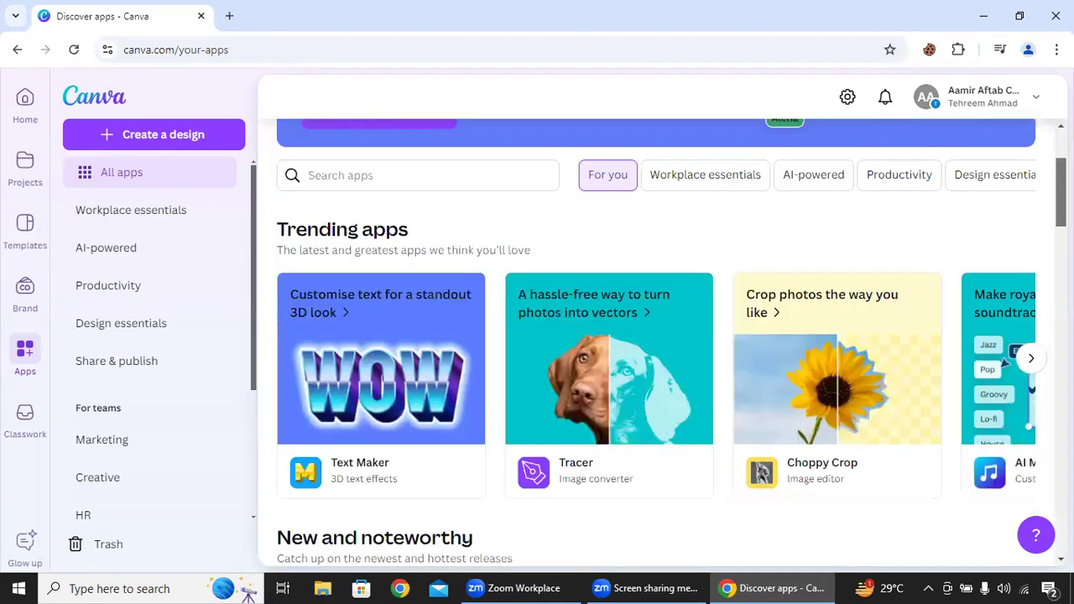
scroll(655, 344, down, 2)
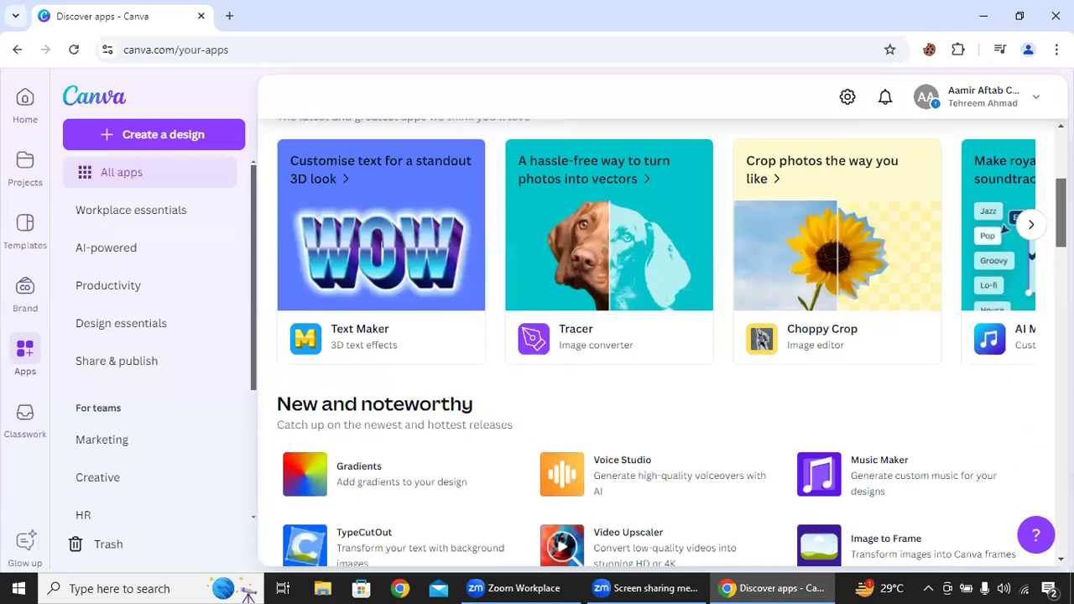
scroll(655, 344, up, 1)
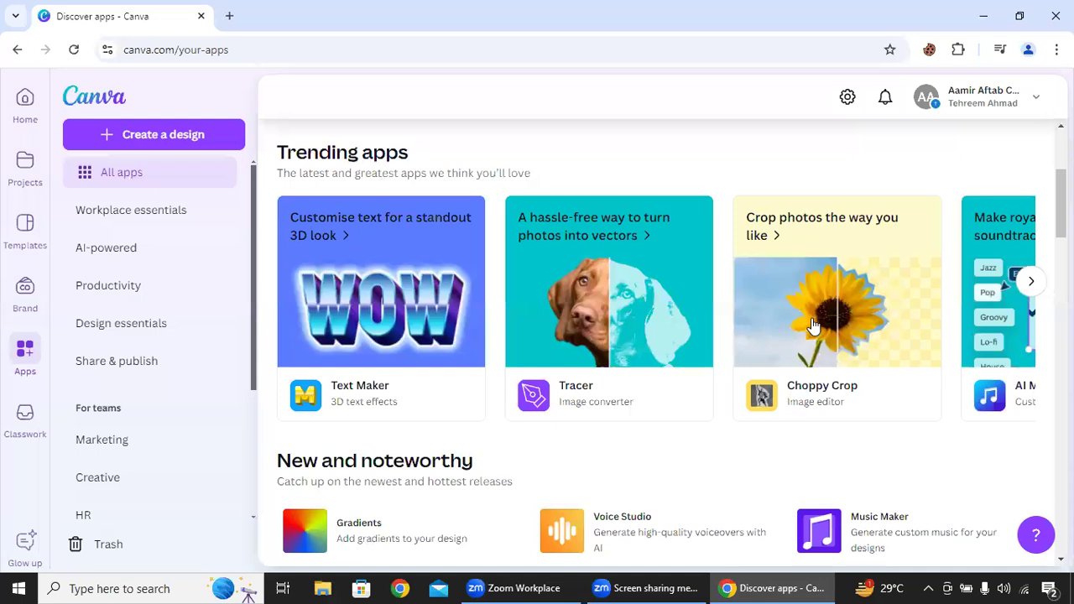
scroll(1059, 227, down, 3)
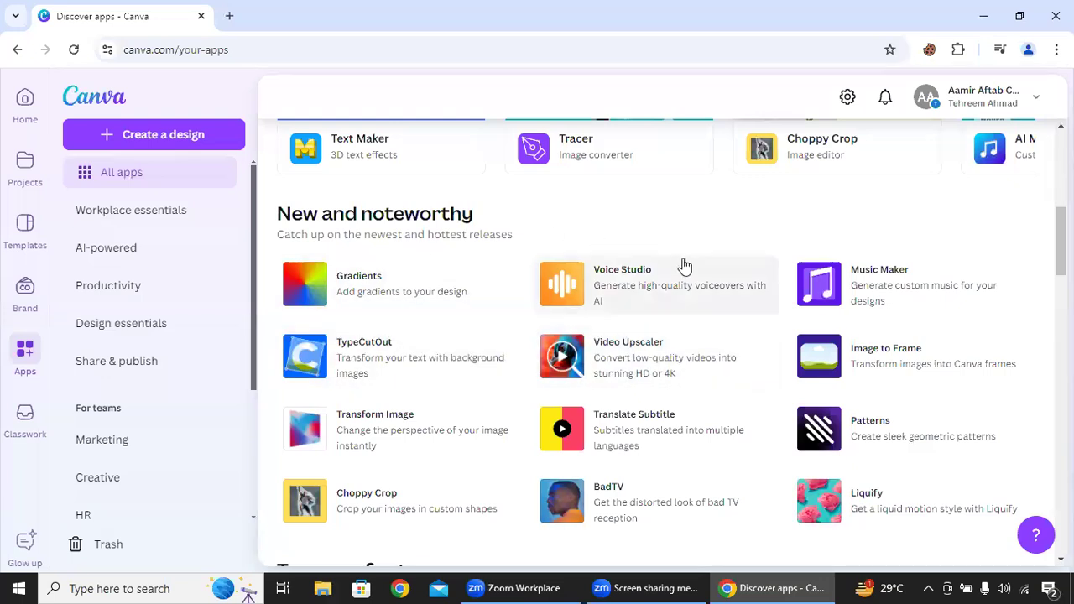
- Return to the home page and create a new blank Instagram Post (Square) design
click(25, 113)
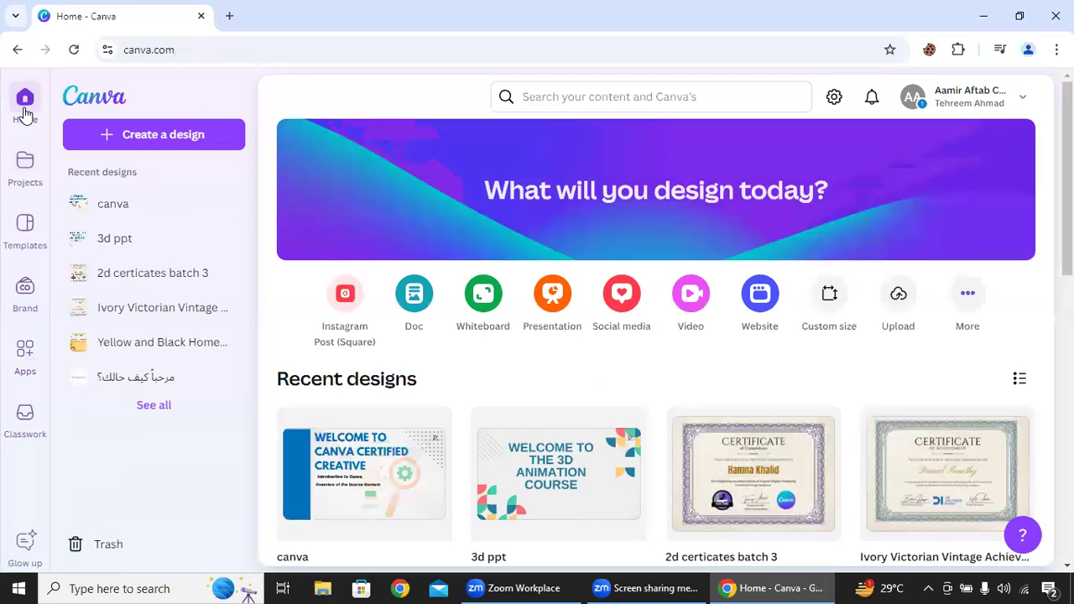
click(174, 141)
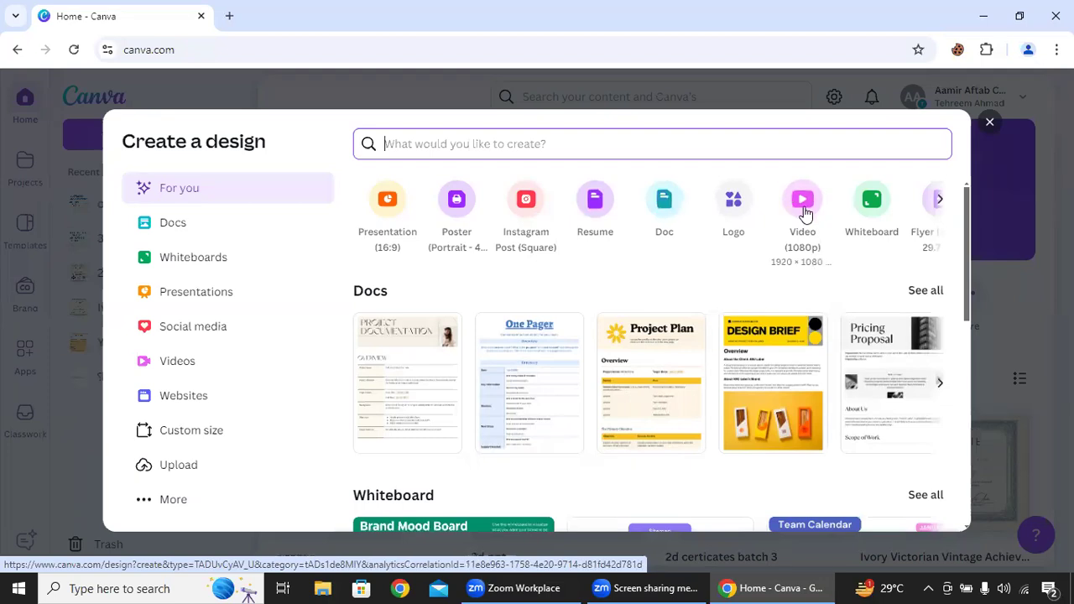
click(937, 201)
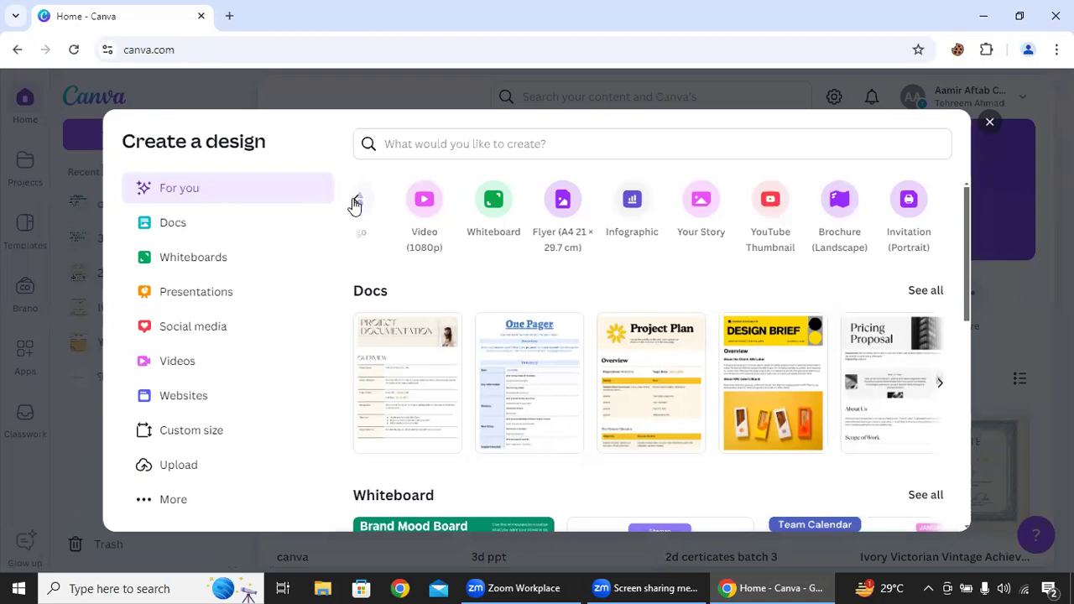
click(356, 202)
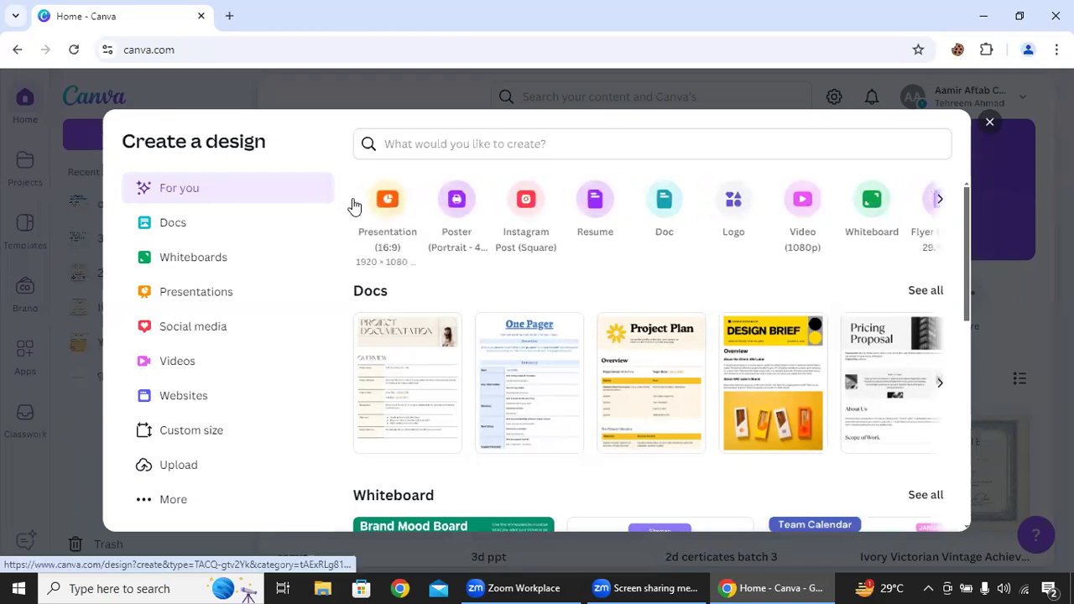
click(519, 217)
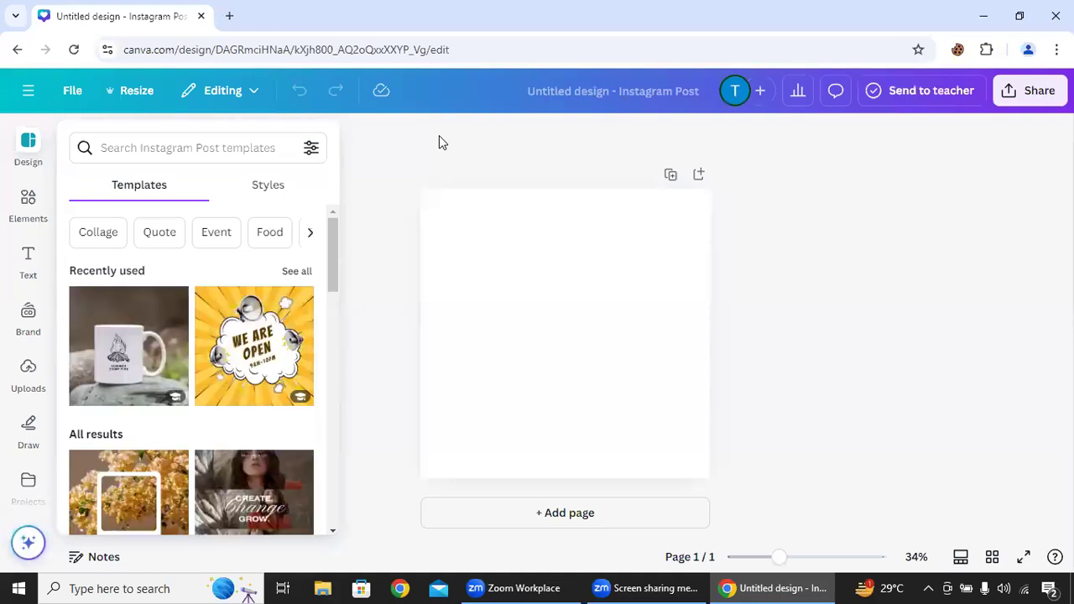
click(486, 299)
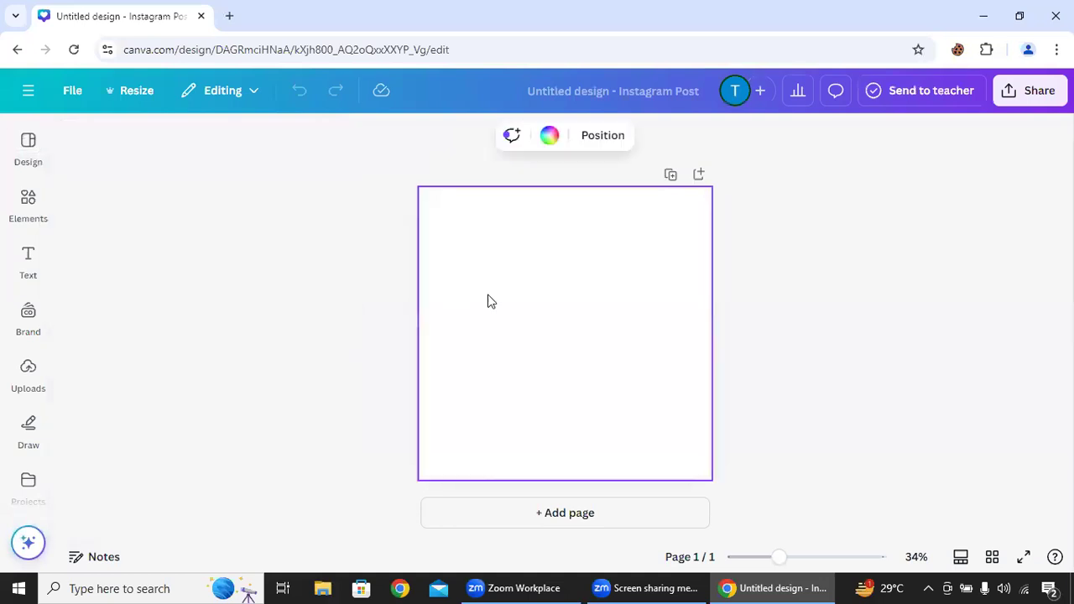
click(28, 145)
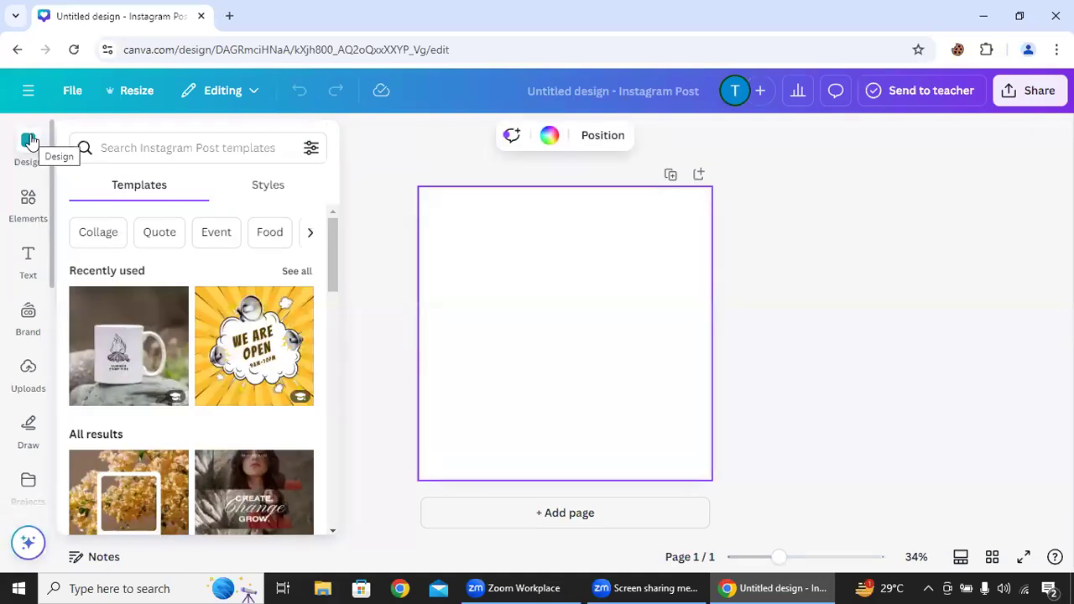
click(506, 302)
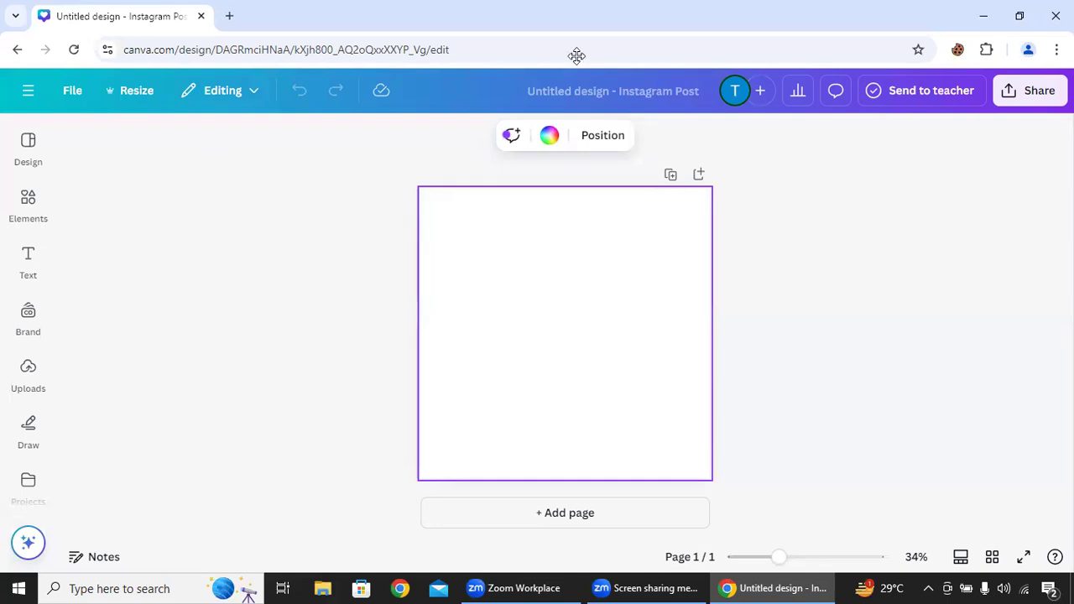
- Rename the untitled Instagram Post design as "project 1"
click(684, 96)
key(BackSpace)
text(roj)
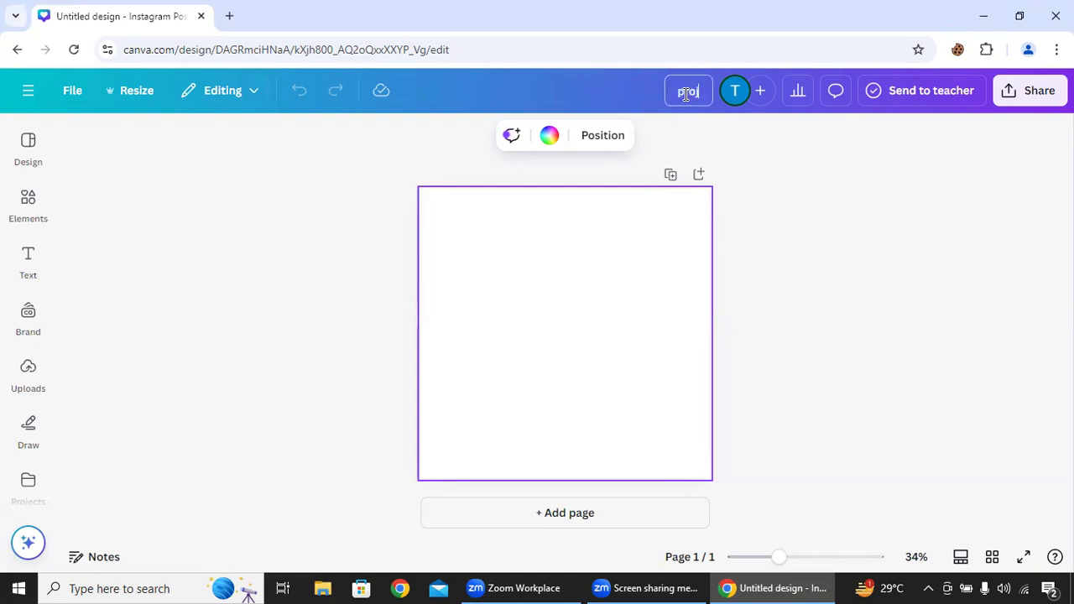
text(ect 1)
click(685, 140)
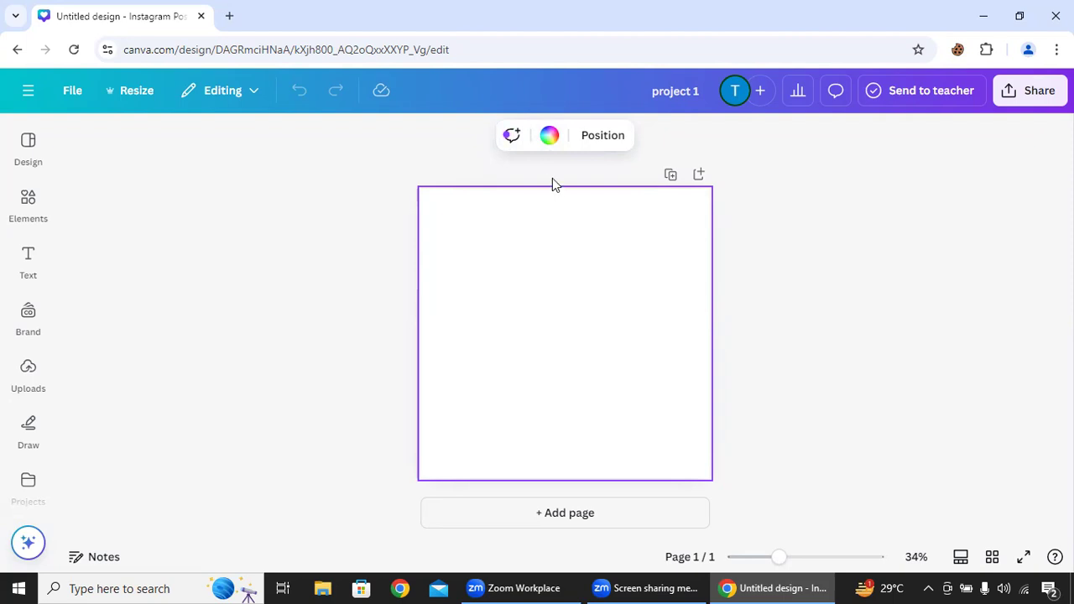
- Try pink, beige, light turquoise, purple and green as the page's background colour and set it back to white
click(549, 143)
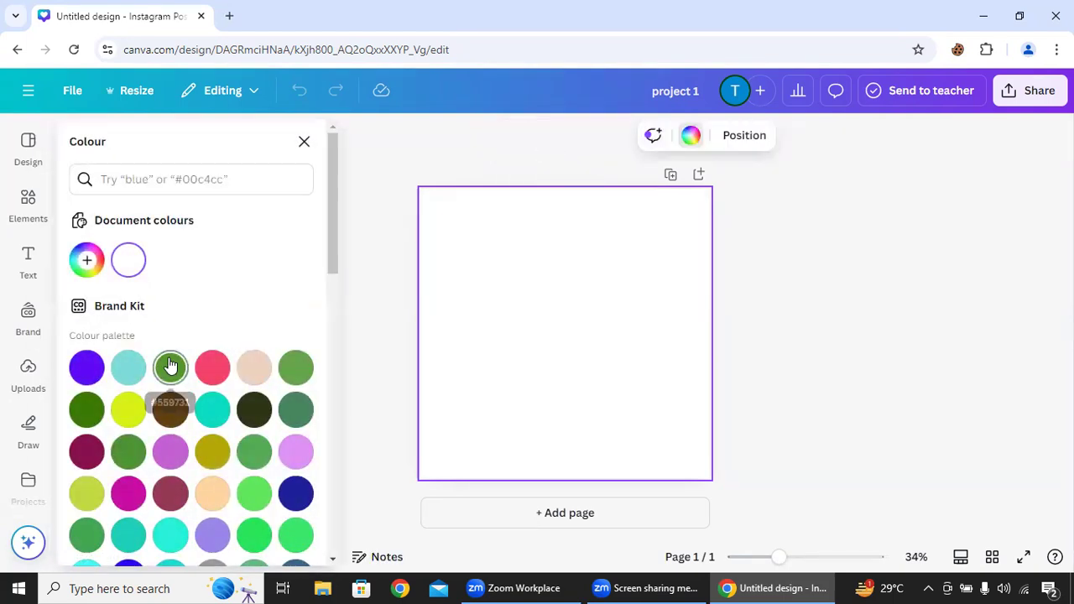
click(214, 371)
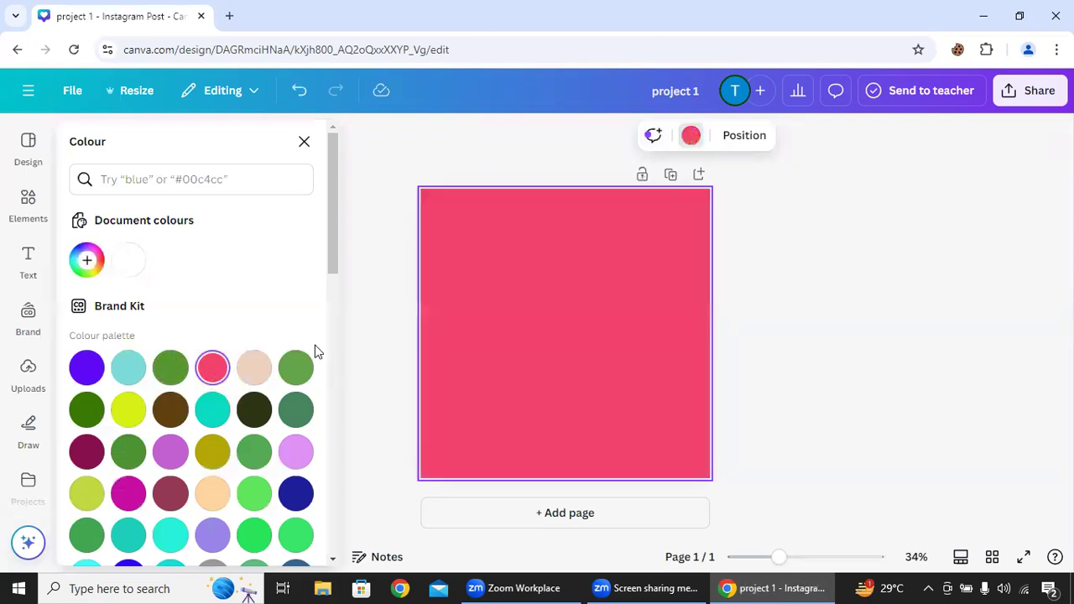
click(255, 367)
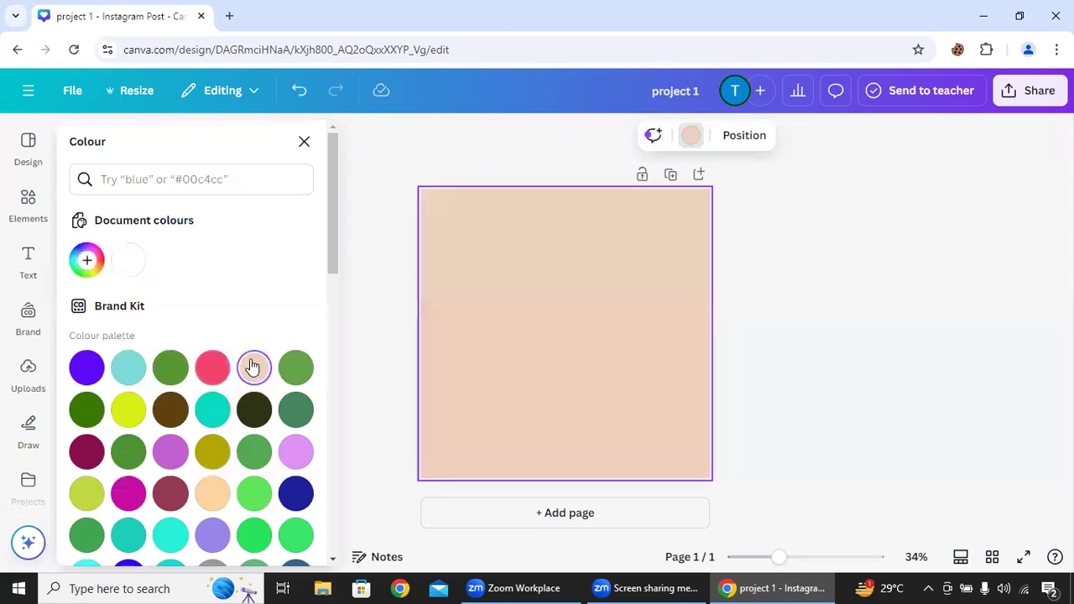
click(213, 369)
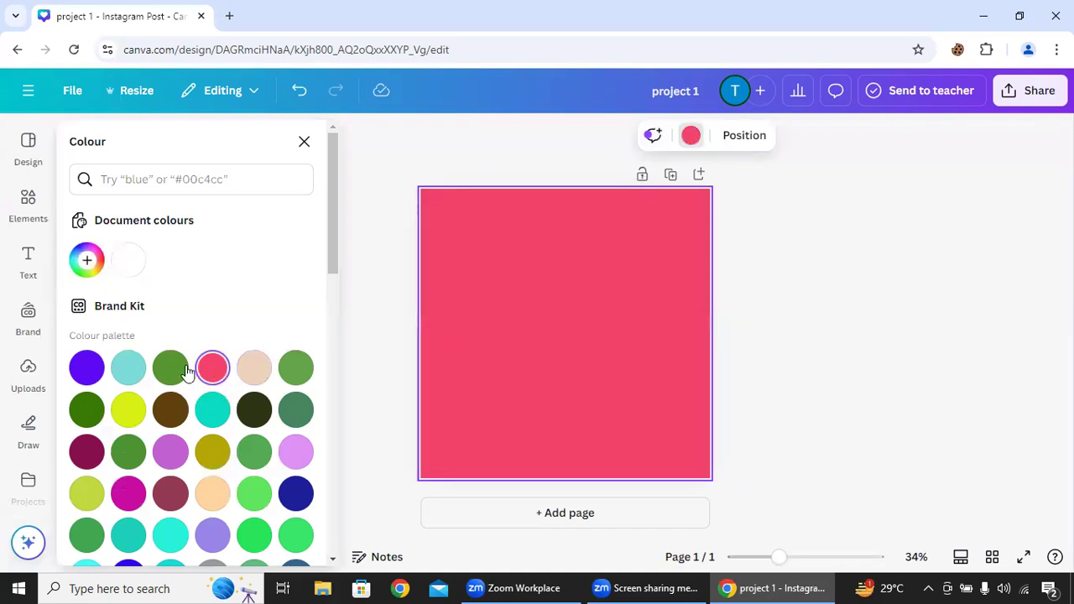
click(132, 369)
click(81, 370)
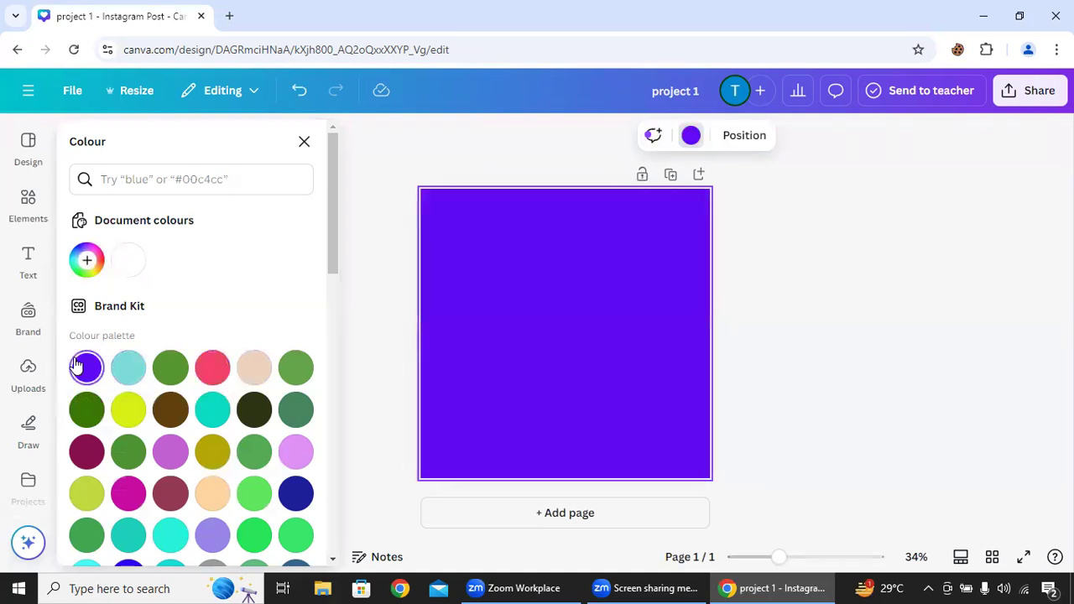
click(296, 410)
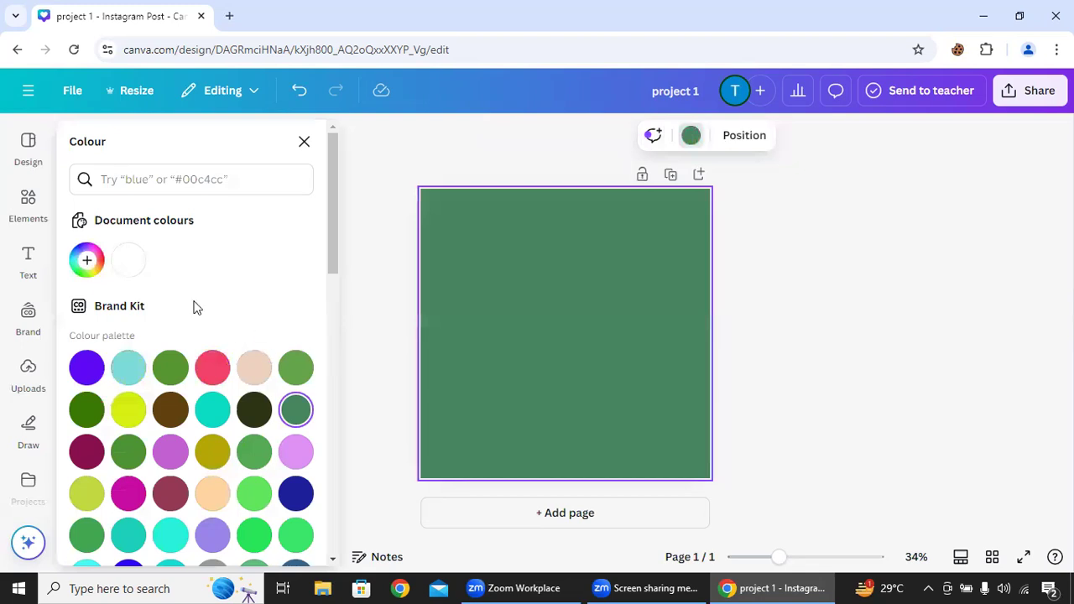
click(130, 262)
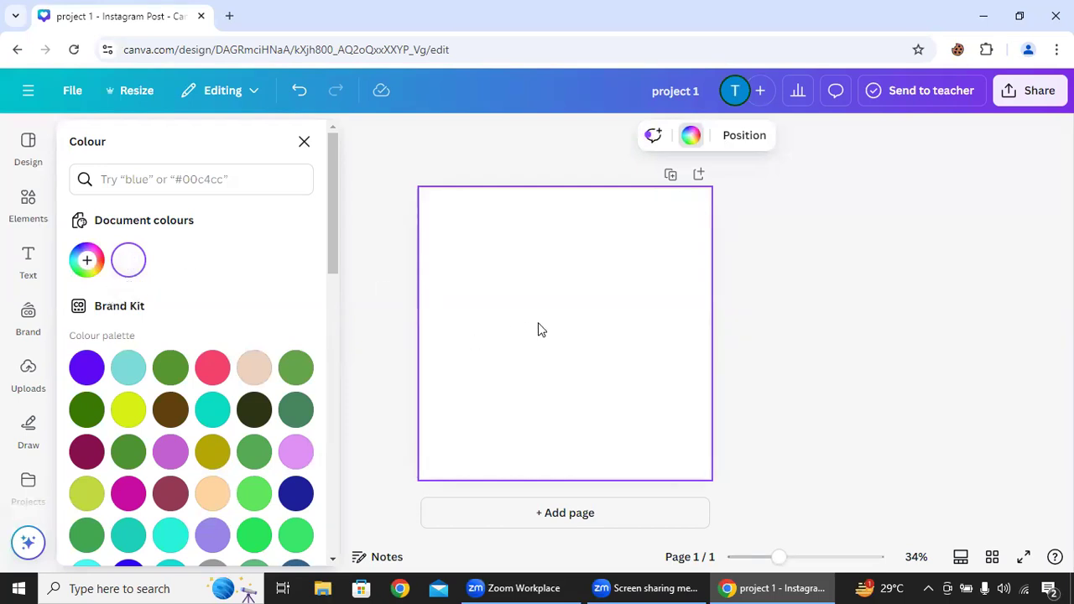
- Search the elements library for "stationary" and narrow the results to graphics
click(31, 151)
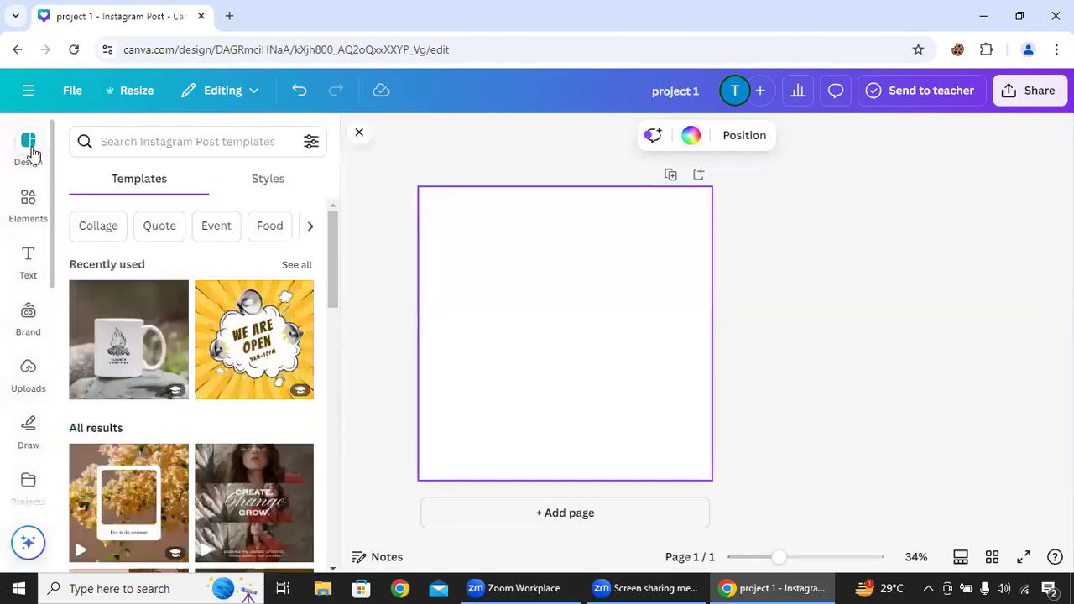
click(28, 206)
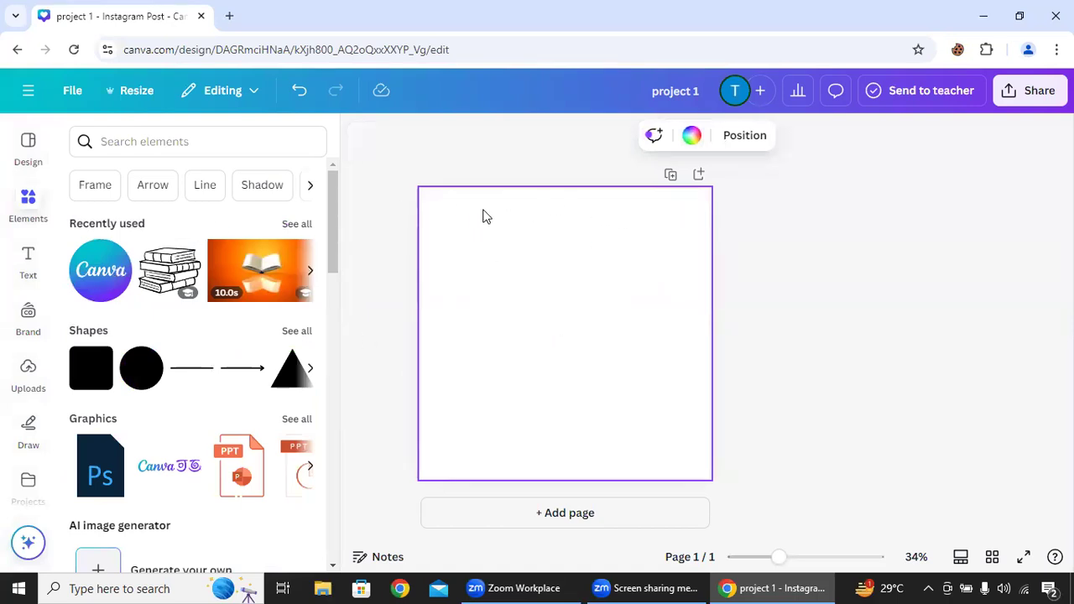
click(177, 141)
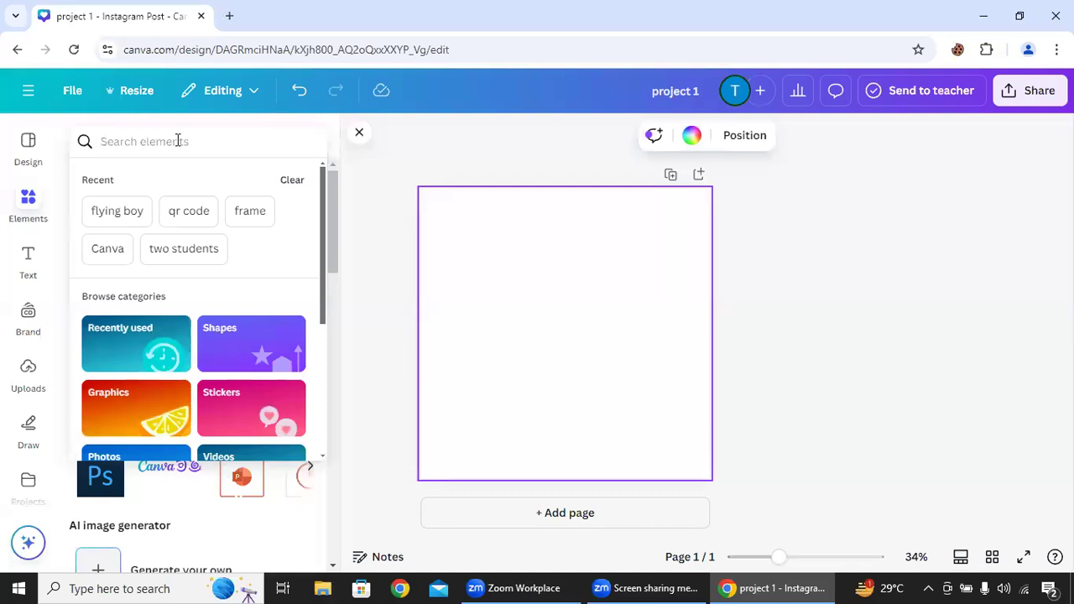
text(sta)
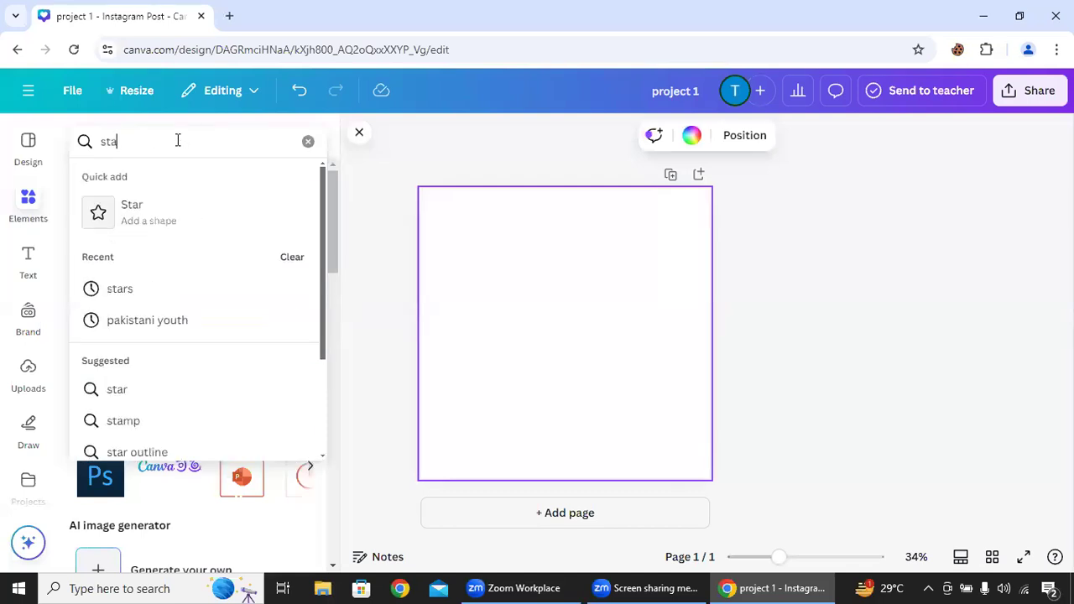
text(tion)
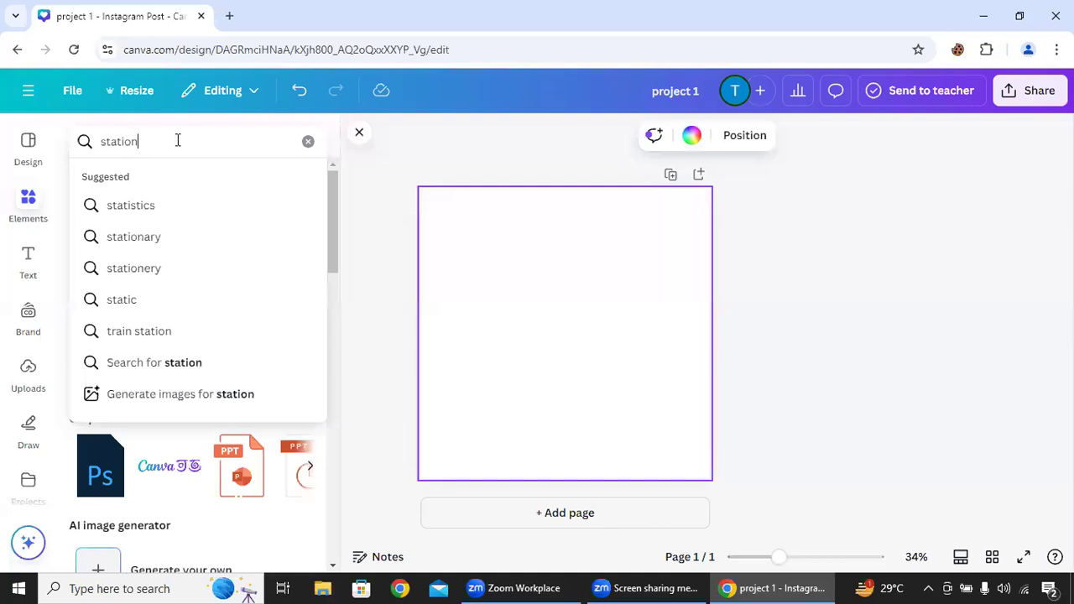
text(a)
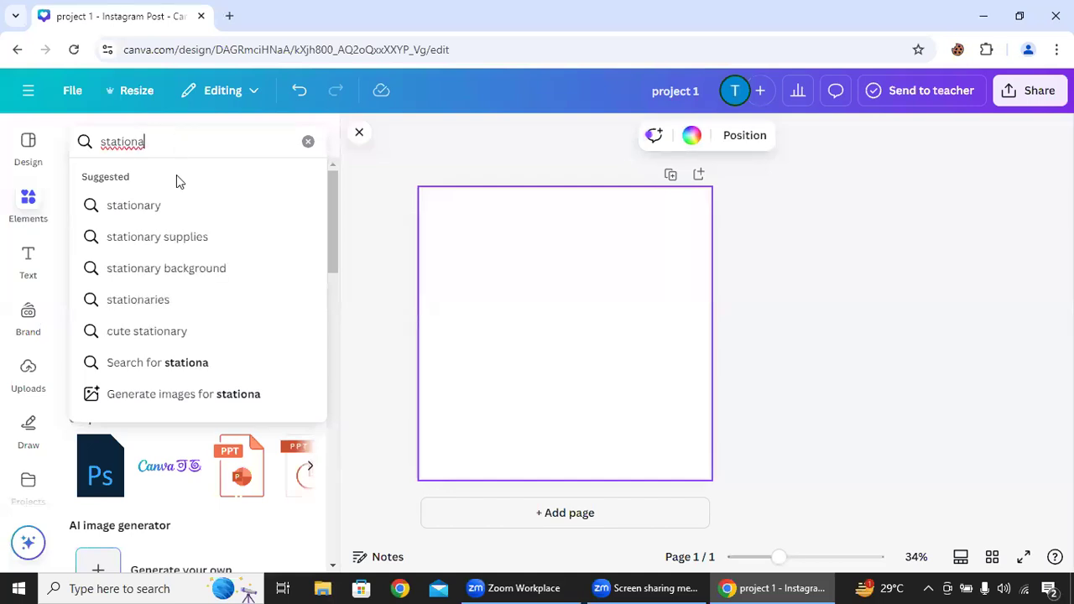
click(174, 199)
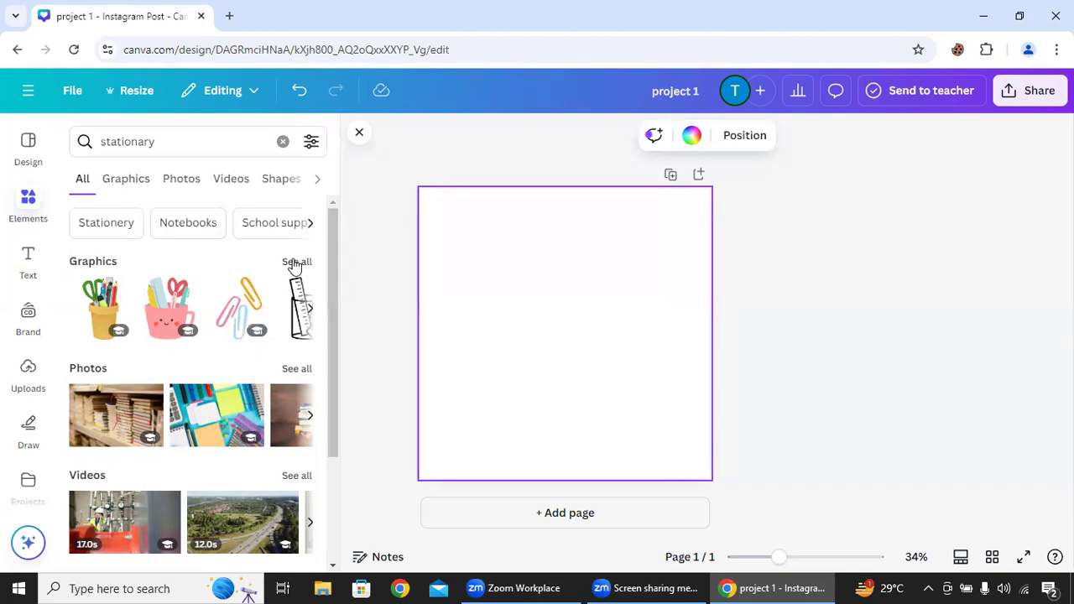
click(122, 183)
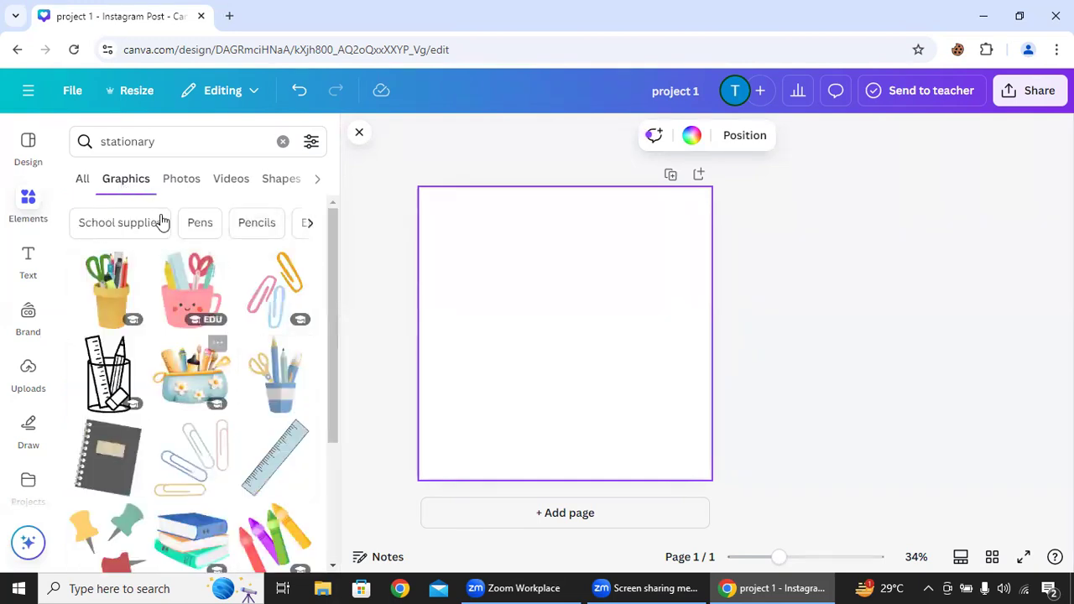
- Try the pink smiling mug, yellow pencil pot and red school bag graphics on the page, deleting each one again
click(201, 294)
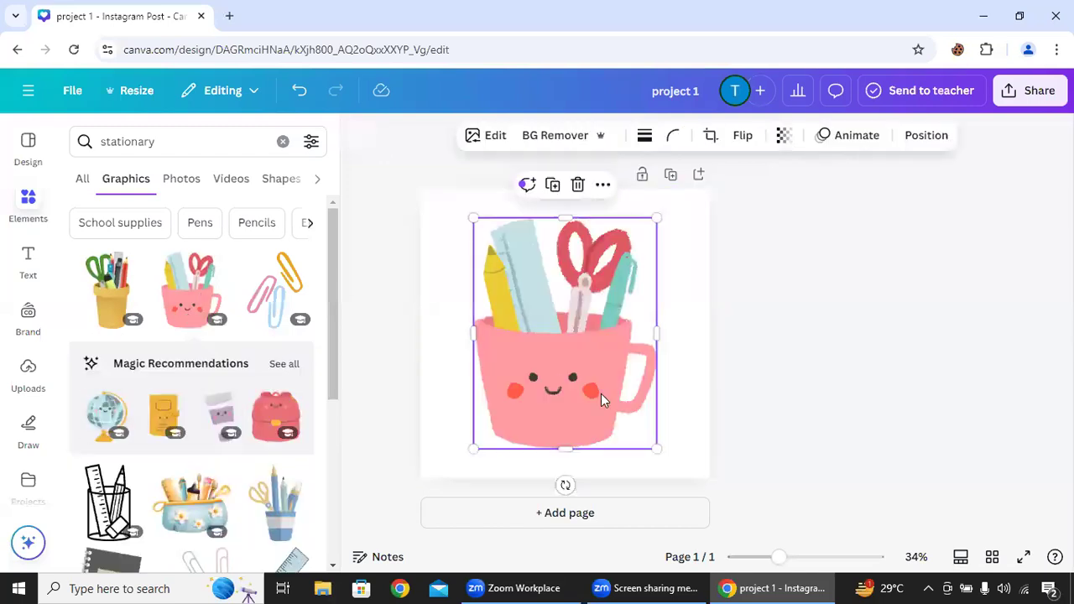
key(Delete)
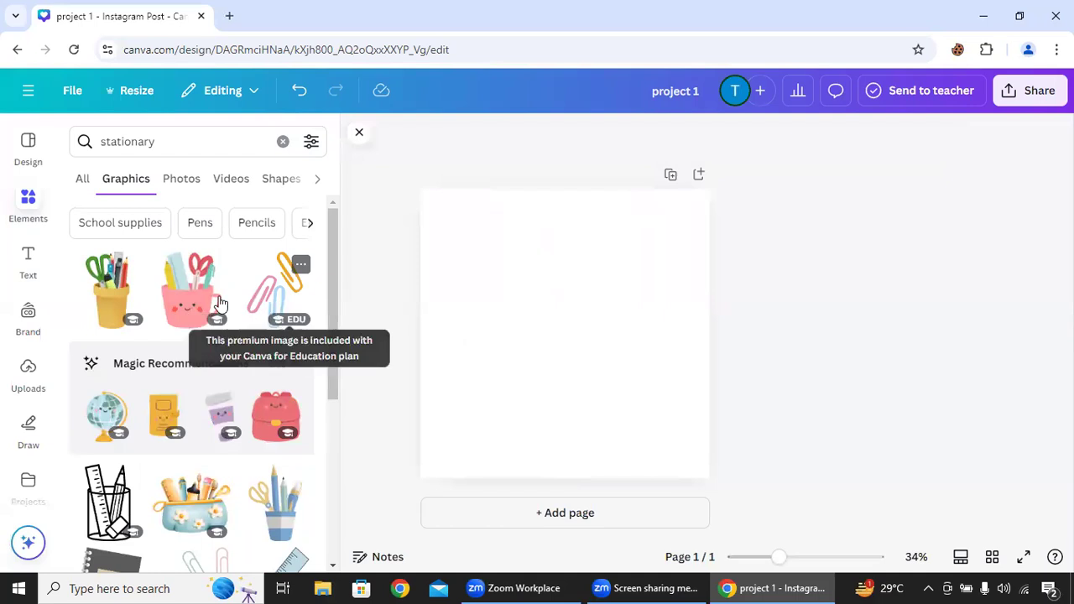
click(120, 307)
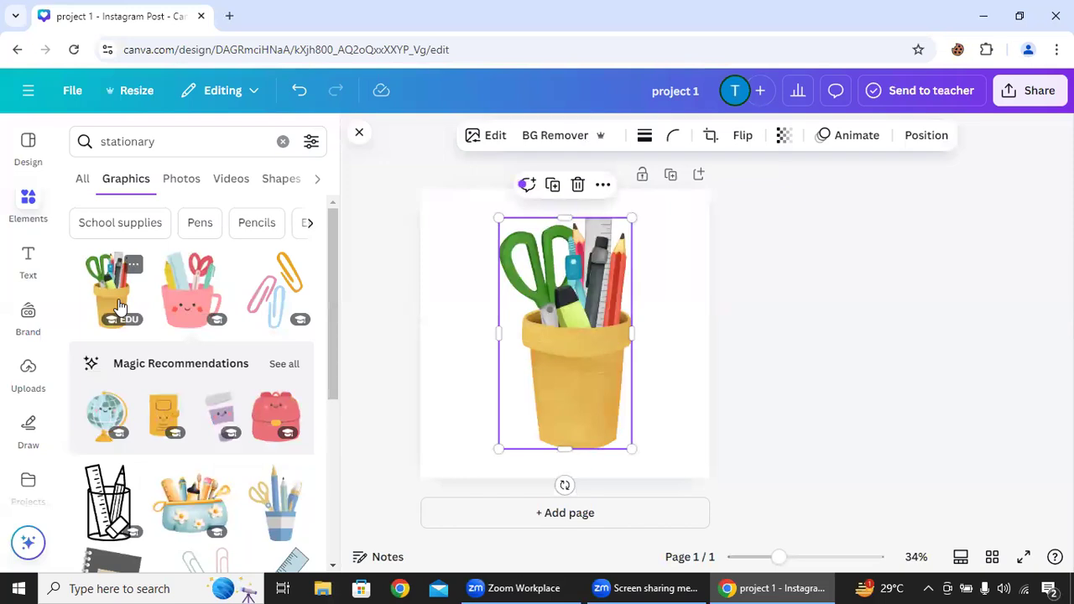
key(Delete)
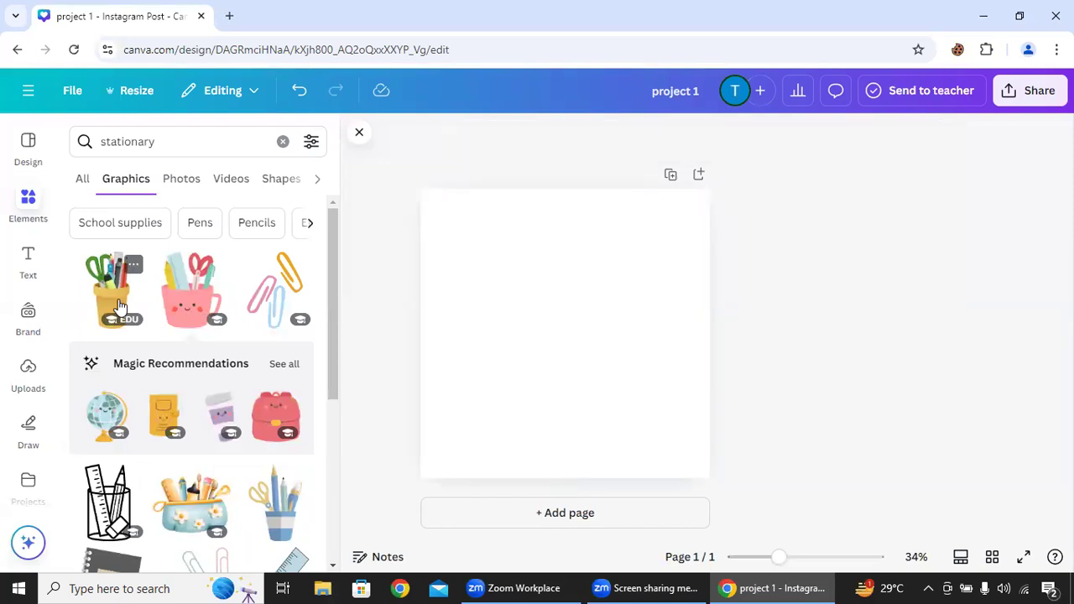
click(287, 406)
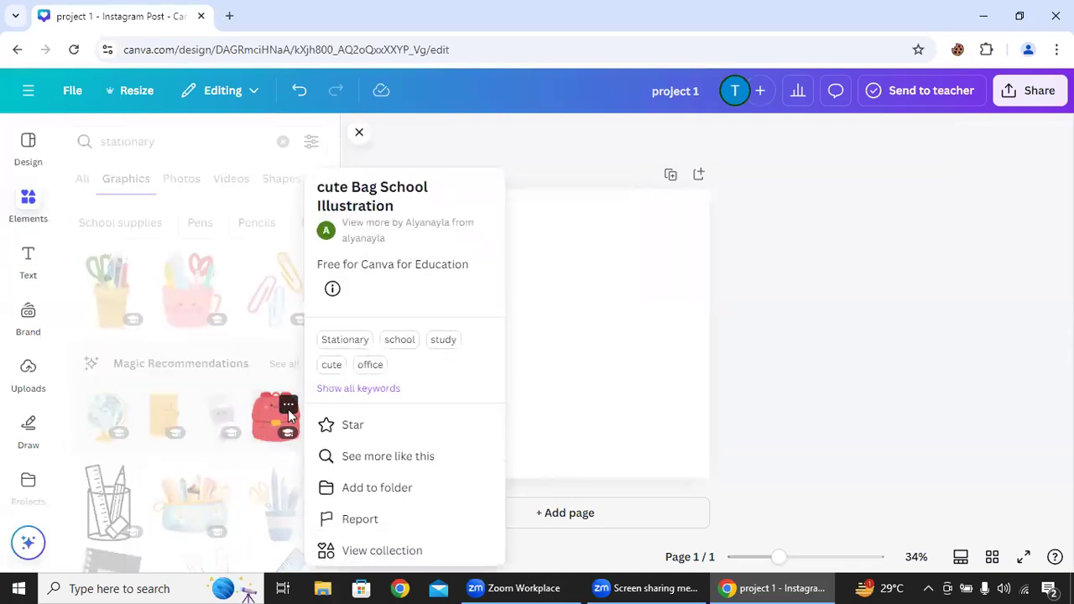
click(273, 417)
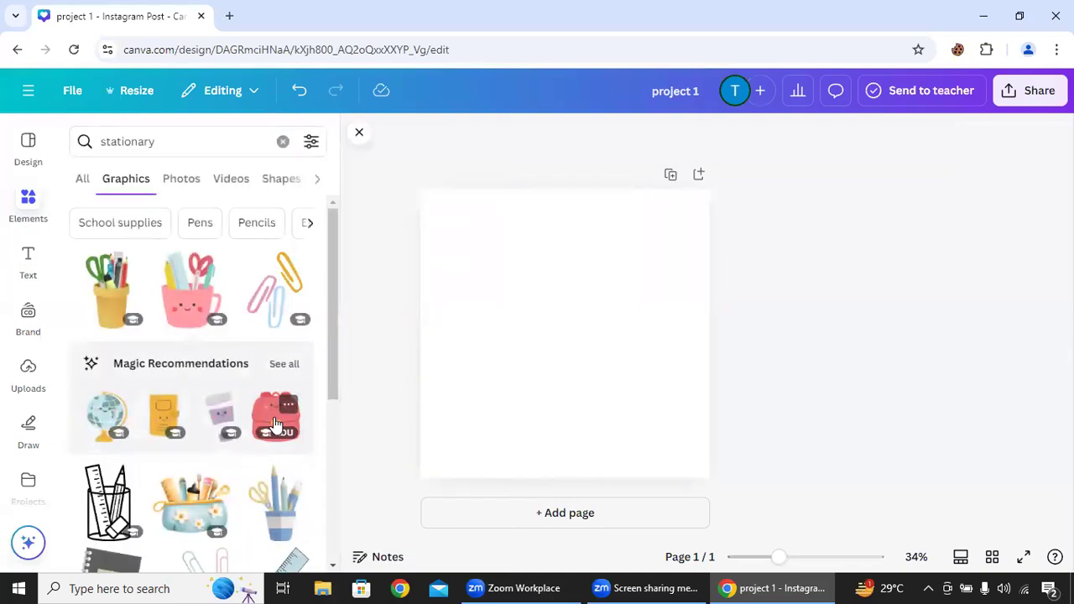
click(275, 422)
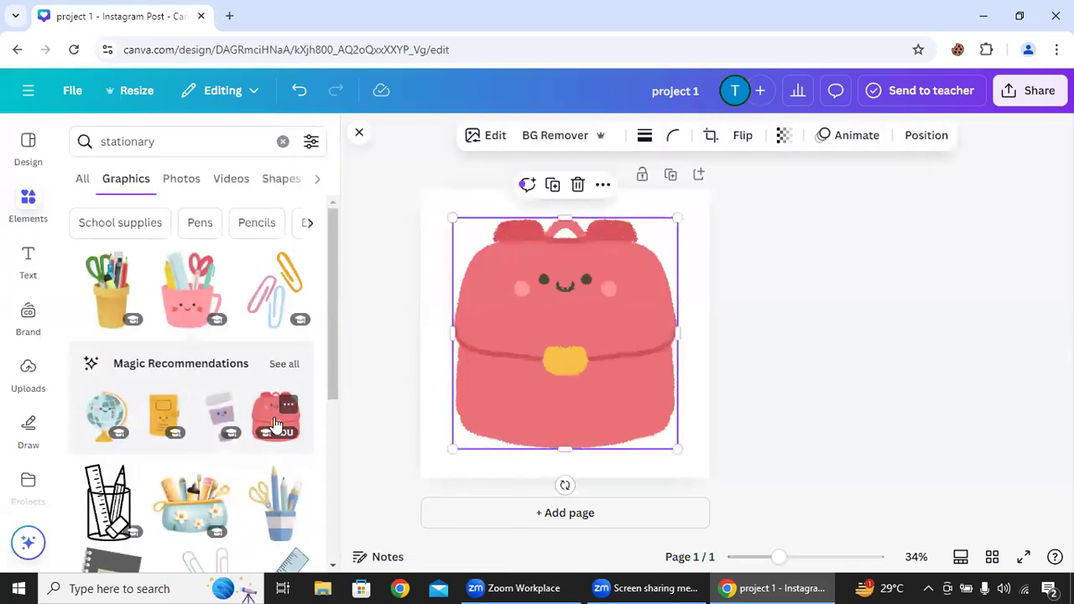
click(577, 186)
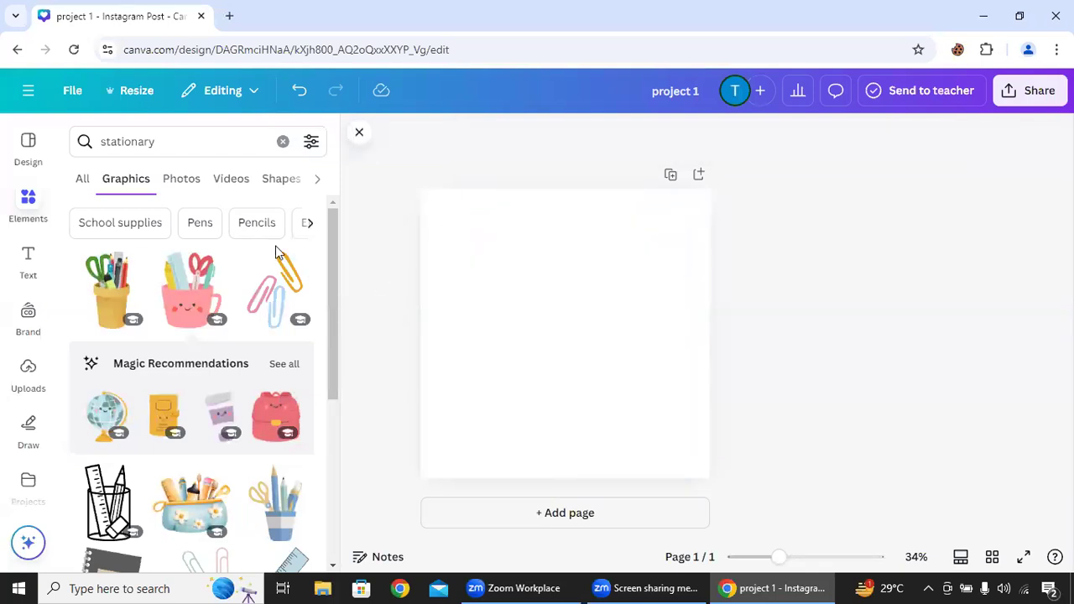
- Add the stationary photo of stacked books, coloured pencils and a blank spiral notebook to the page
click(185, 183)
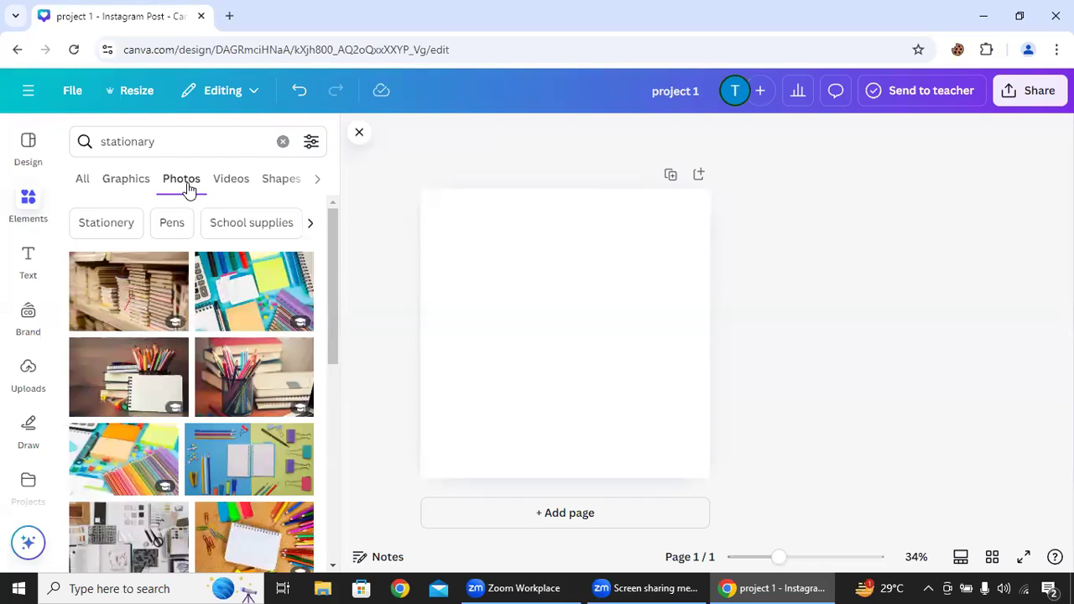
click(126, 369)
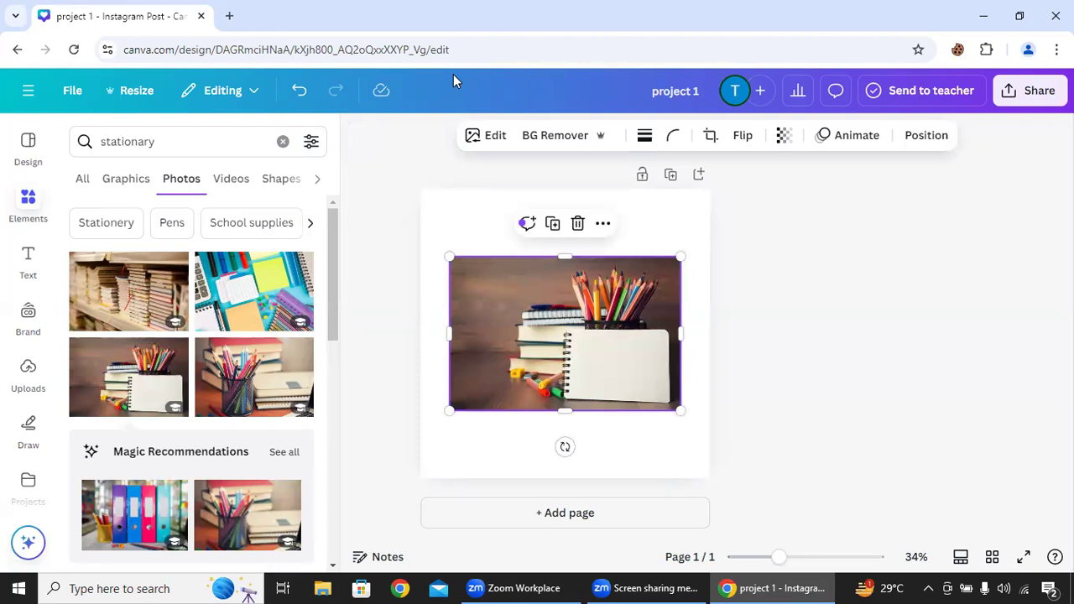
- Browse the video and shape results for the "stationary" search
click(232, 193)
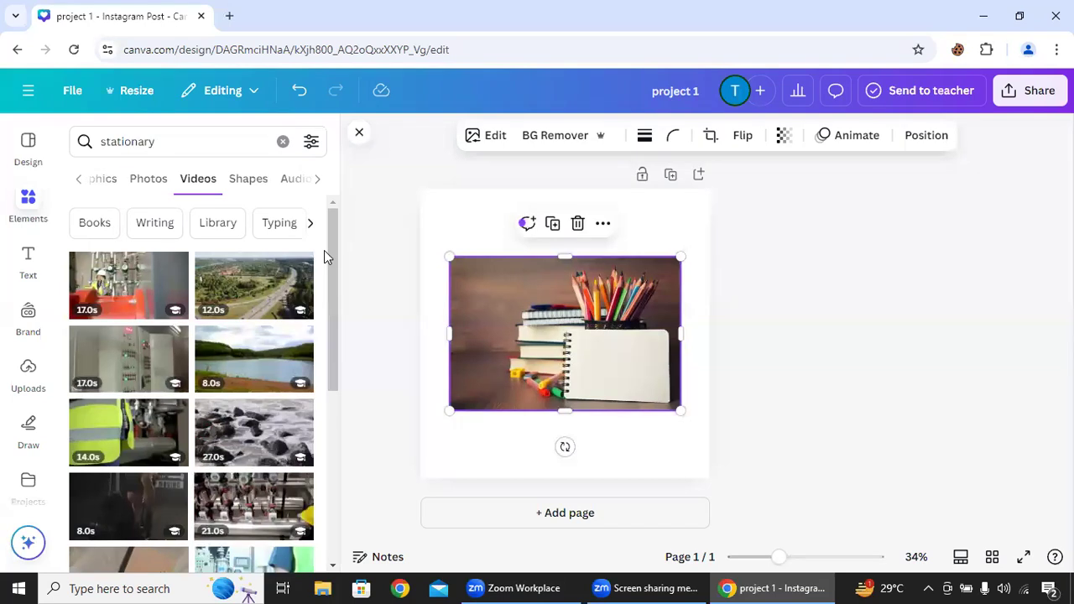
drag(330, 279, 333, 233)
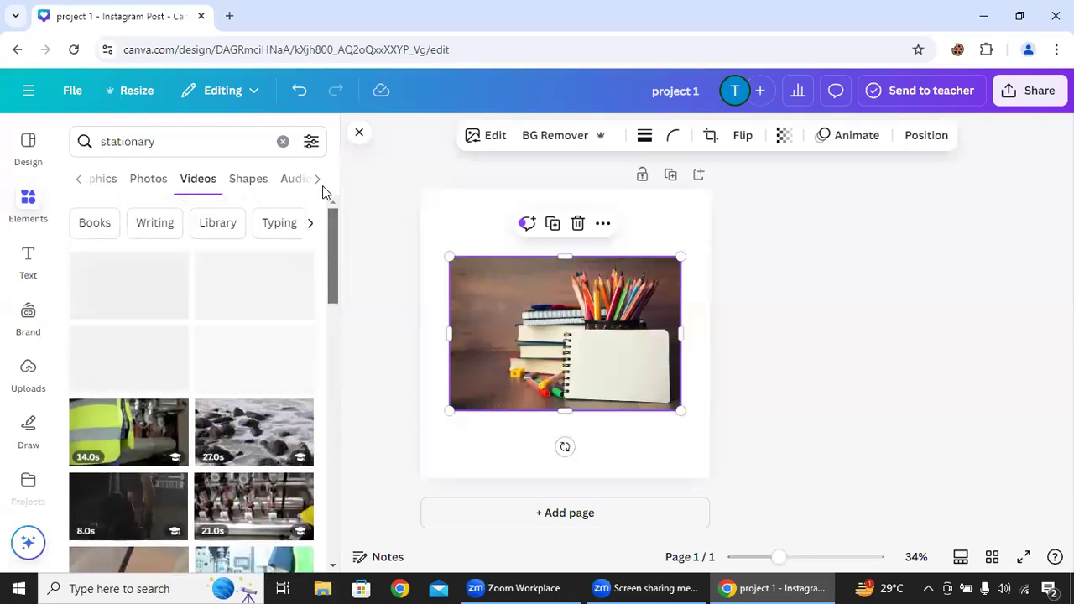
click(322, 178)
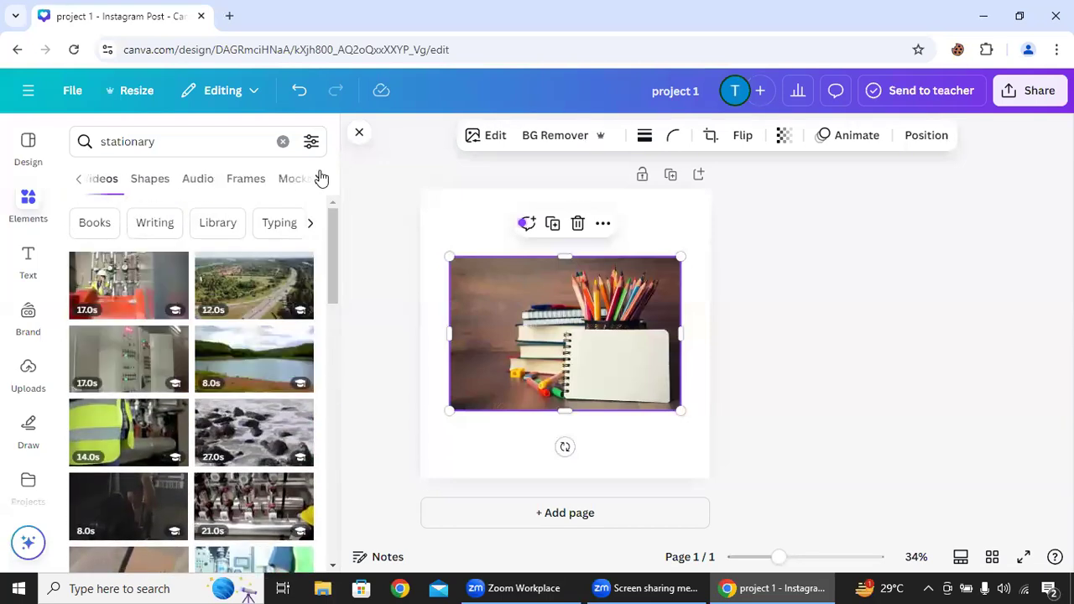
click(156, 179)
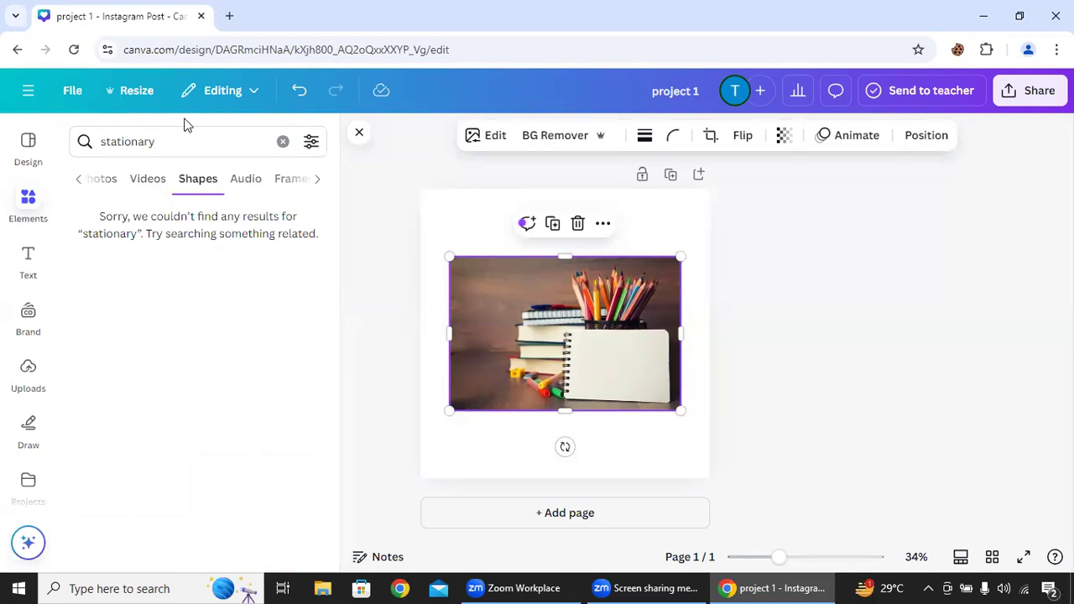
click(169, 150)
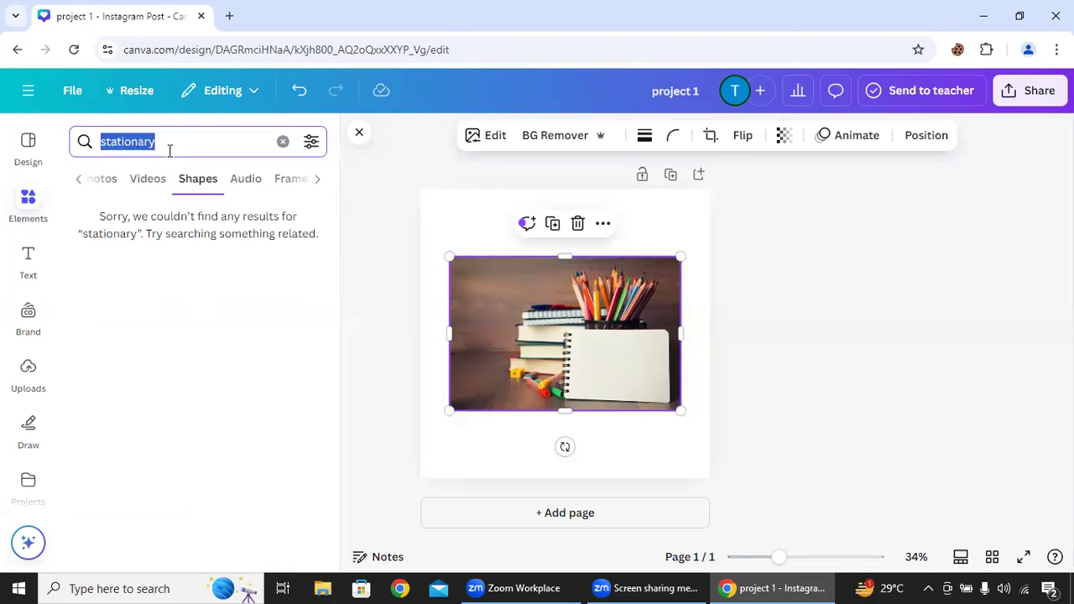
click(97, 200)
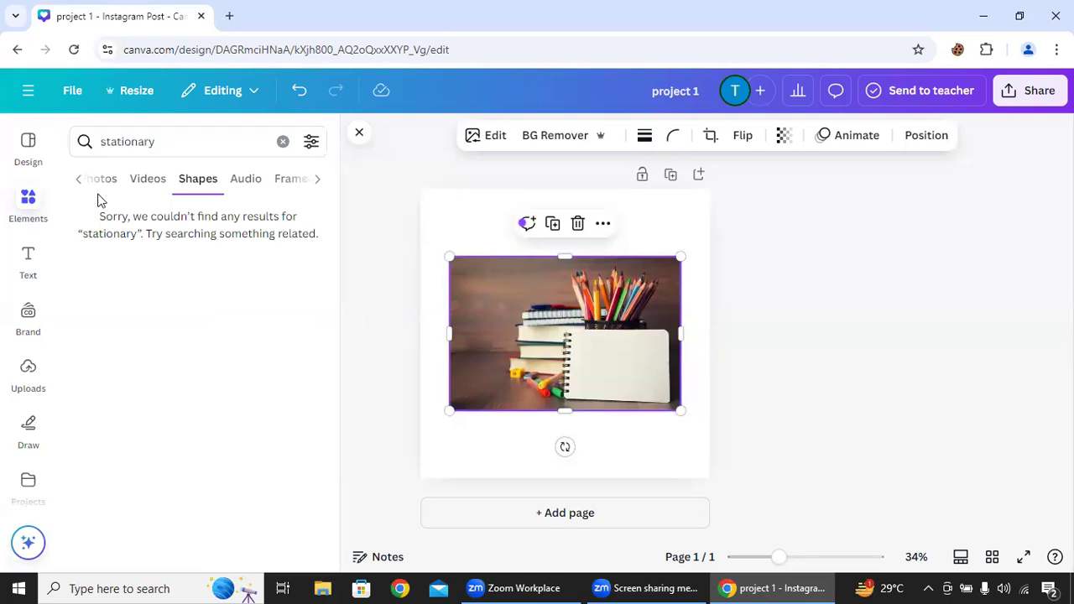
key(c)
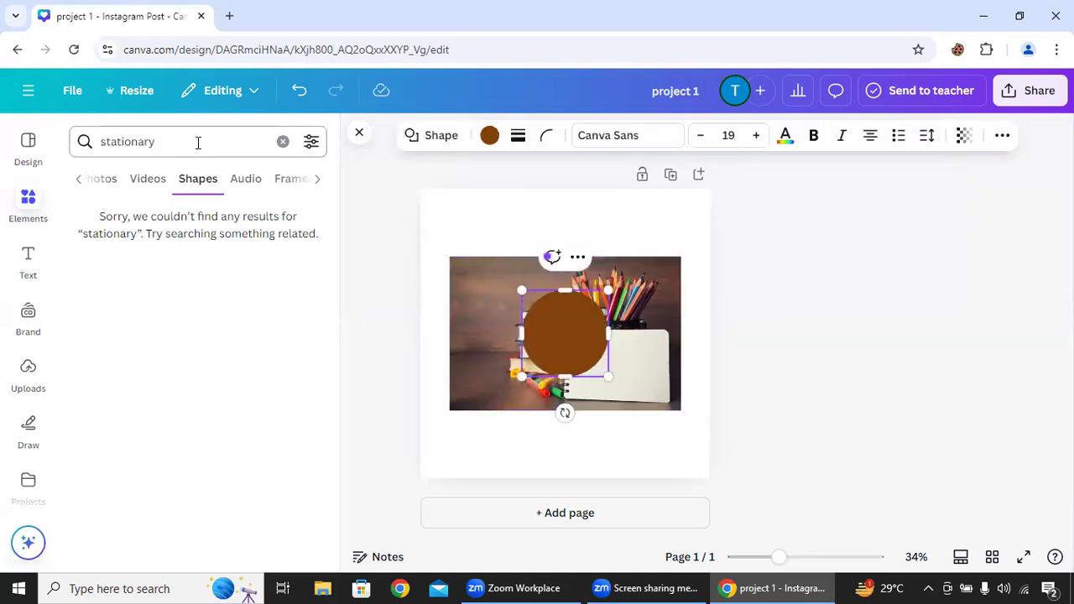
right_click(565, 324)
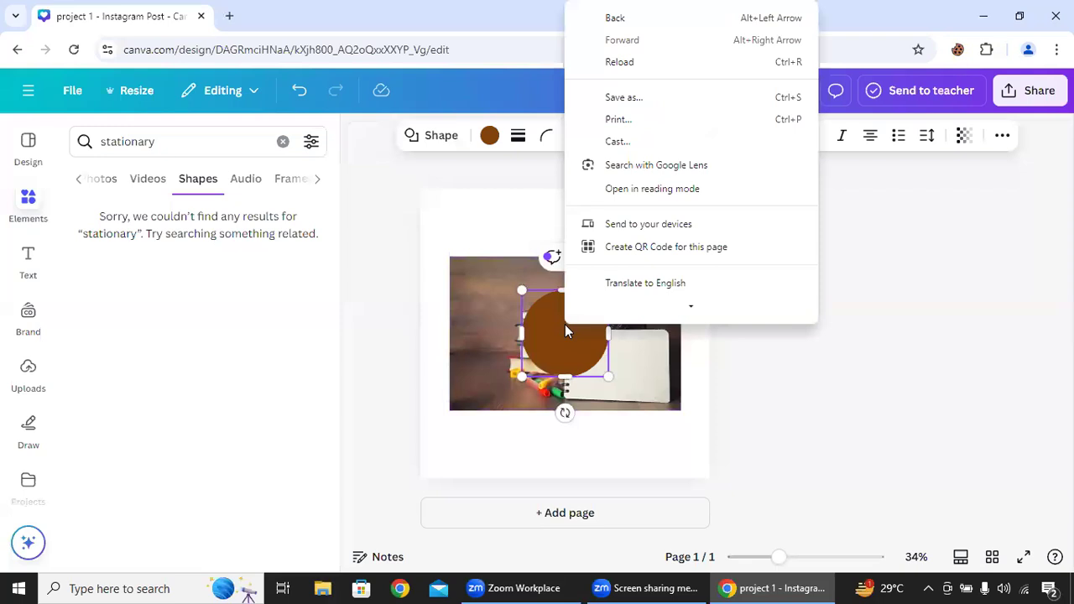
click(478, 387)
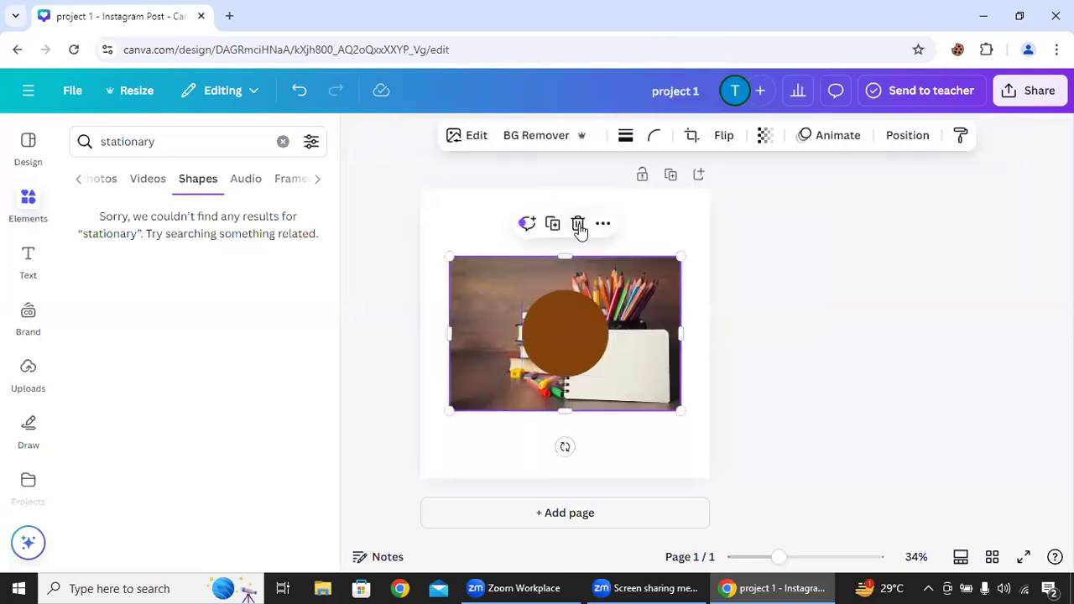
click(555, 304)
click(578, 257)
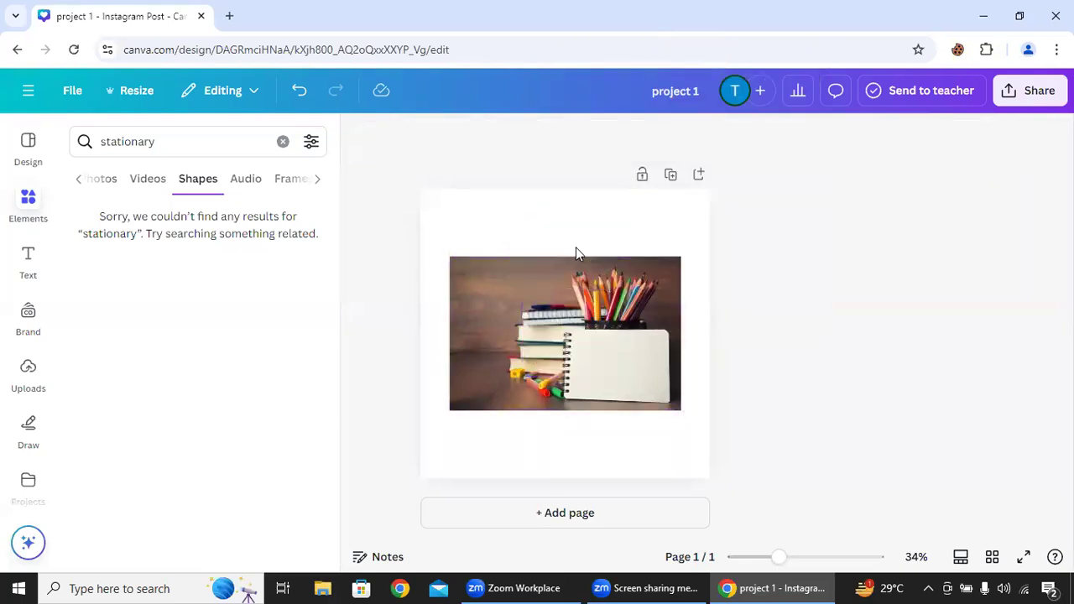
- Check the audio results for "stationary" and search the elements for "chair" across all categories
click(256, 179)
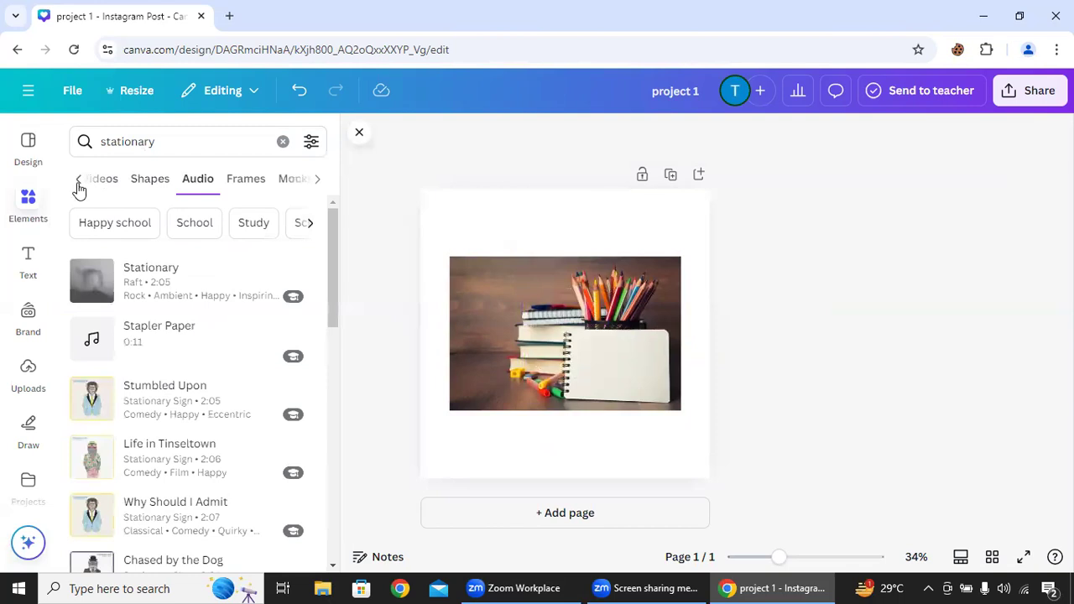
click(193, 138)
double_click(193, 138)
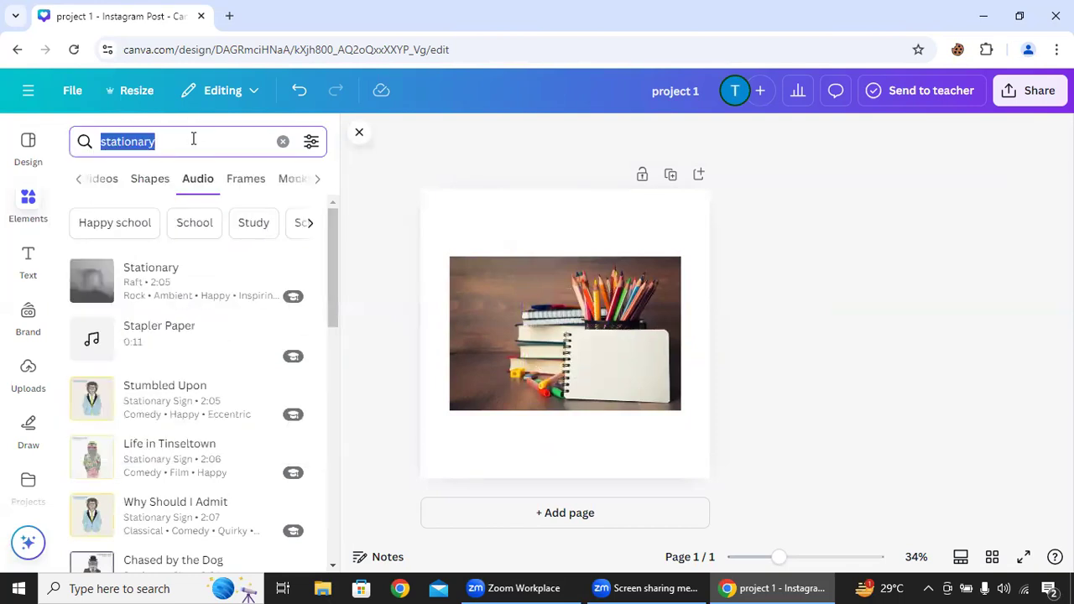
text(ch)
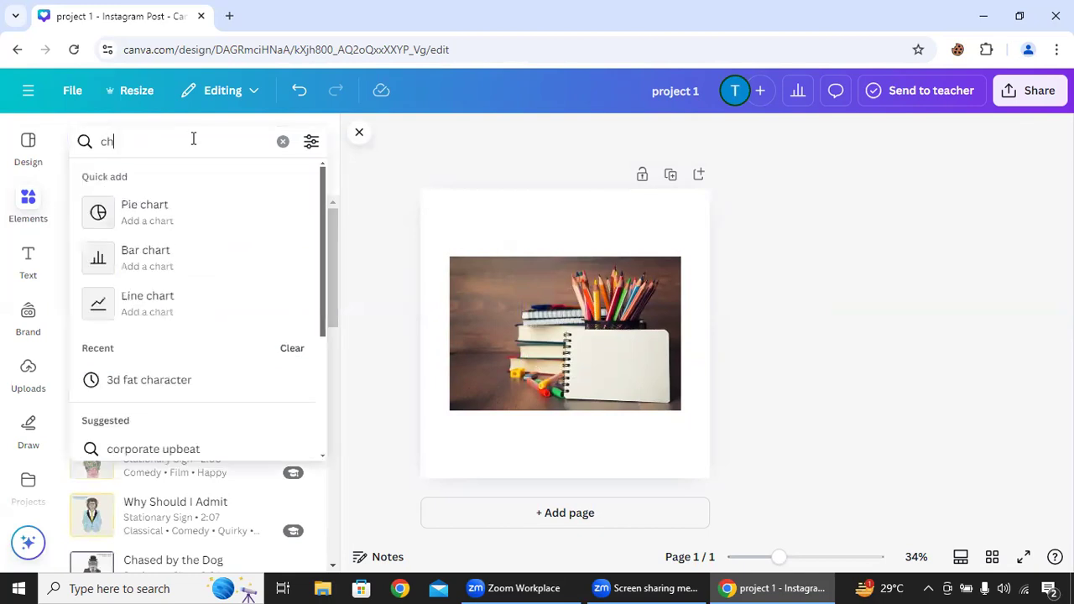
text(air)
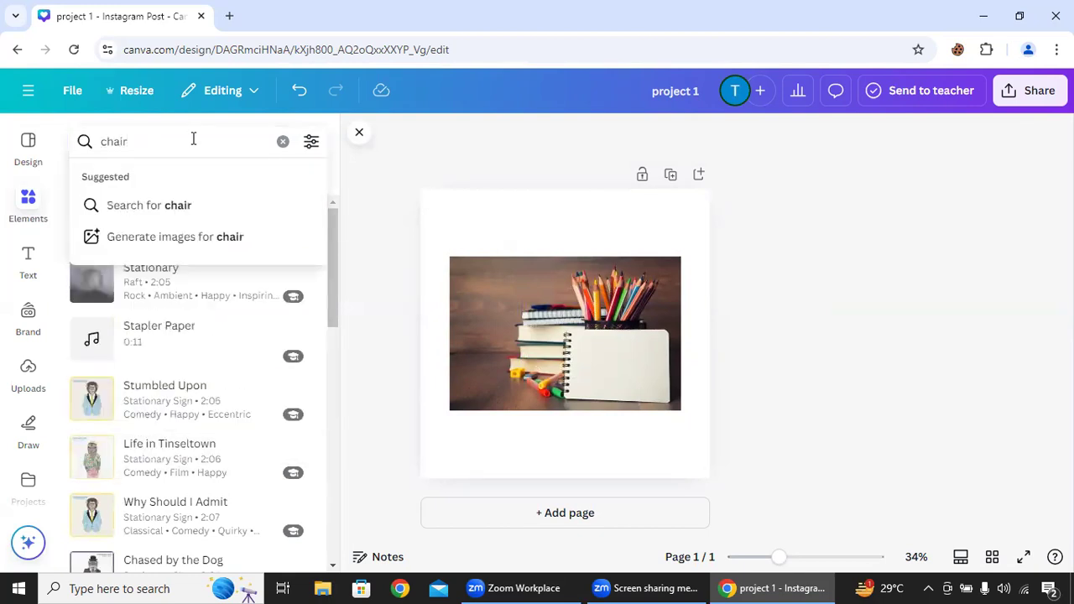
key(Return)
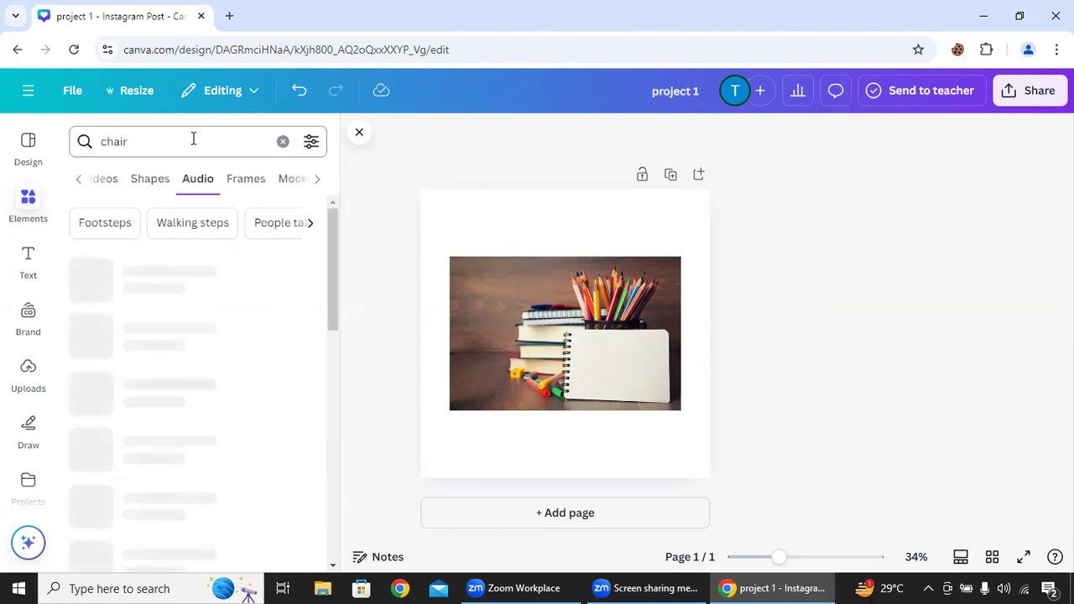
click(85, 182)
click(85, 182)
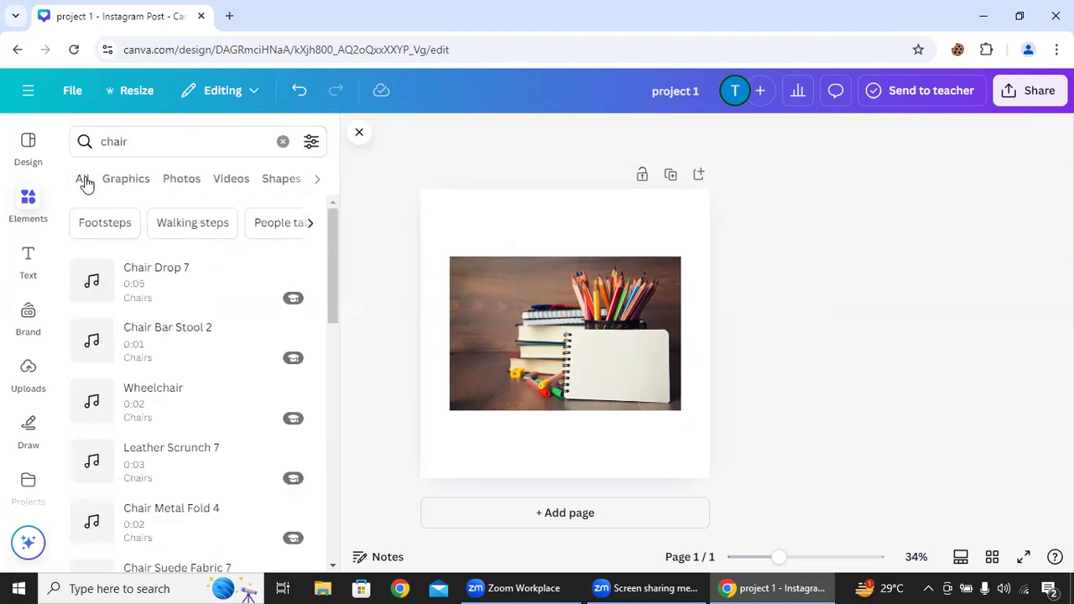
click(83, 180)
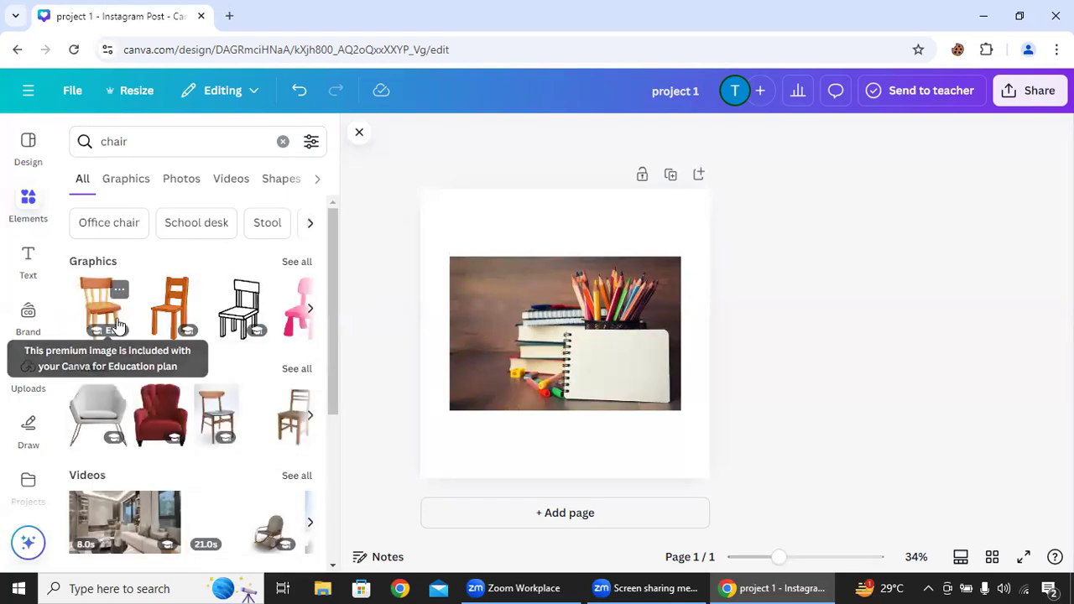
- Look through the graphic, photo, video and audio results for the "chair" search
mouse_move(114, 404)
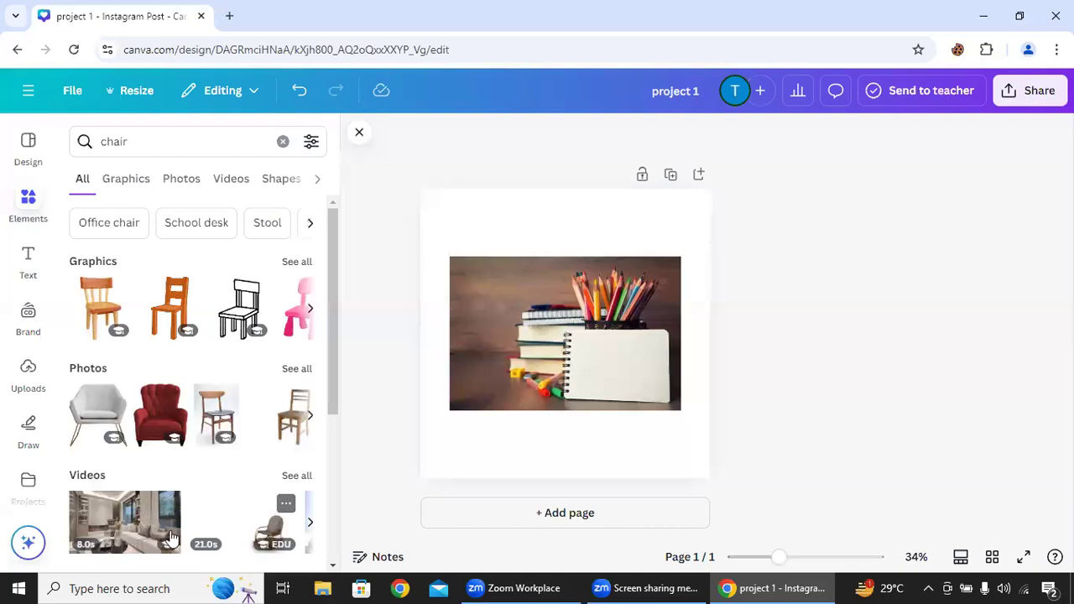
mouse_move(267, 513)
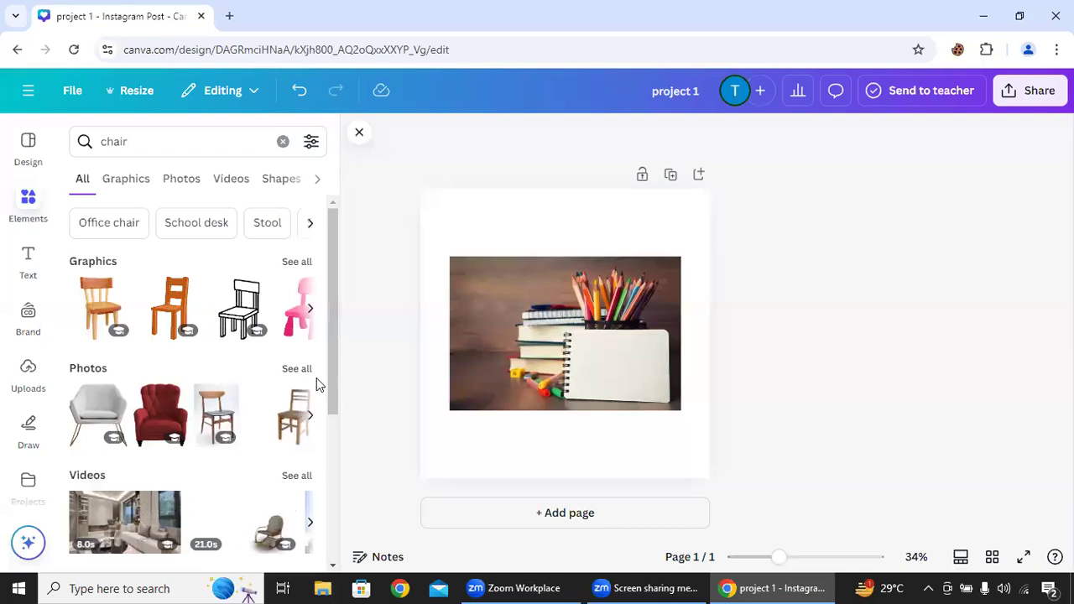
drag(333, 362, 341, 435)
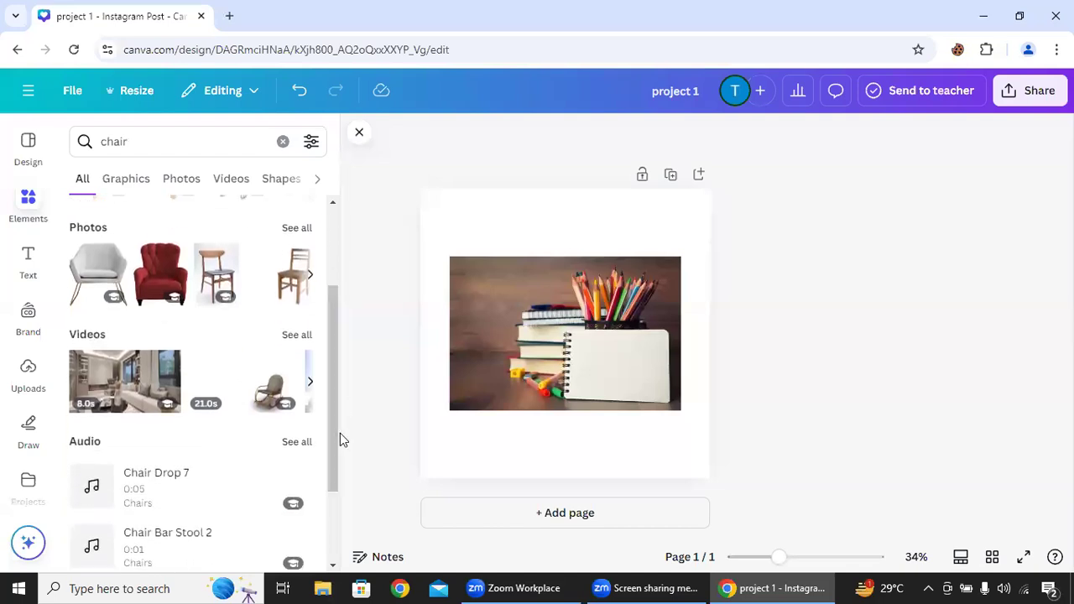
mouse_move(152, 393)
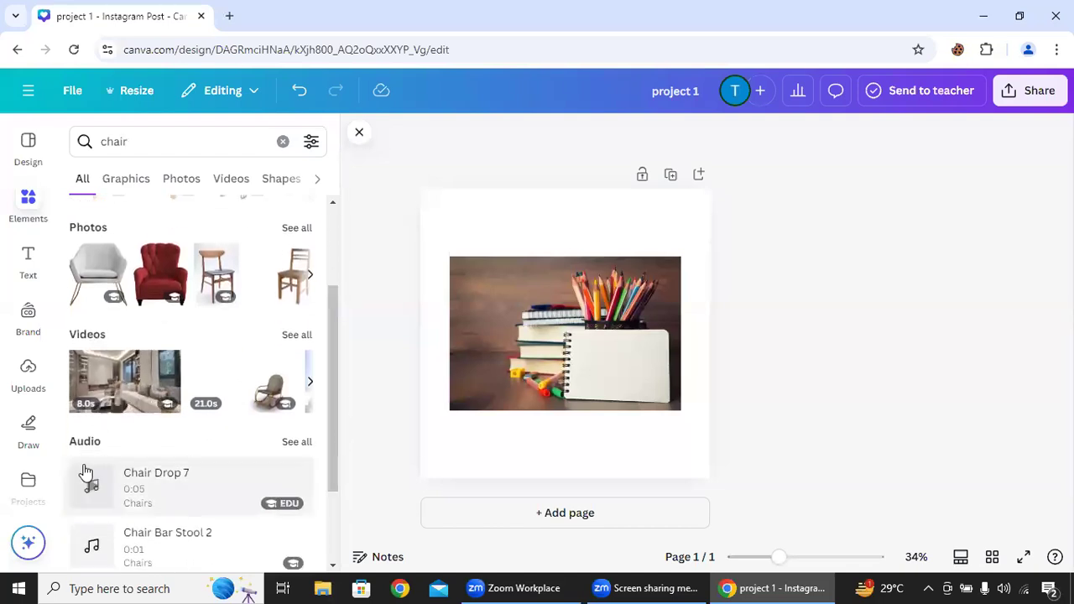
mouse_move(127, 461)
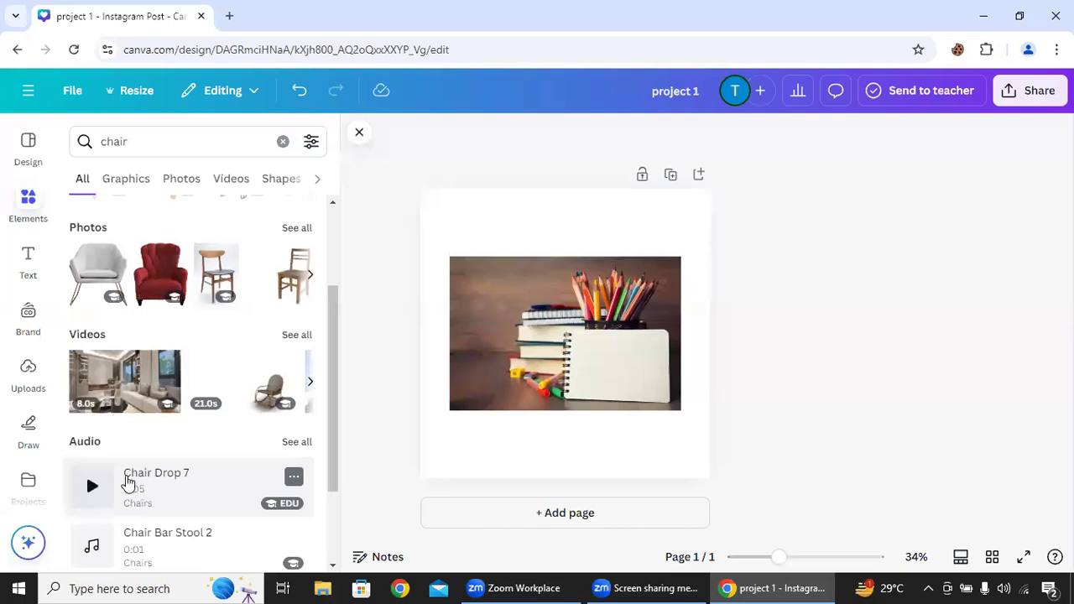
click(157, 143)
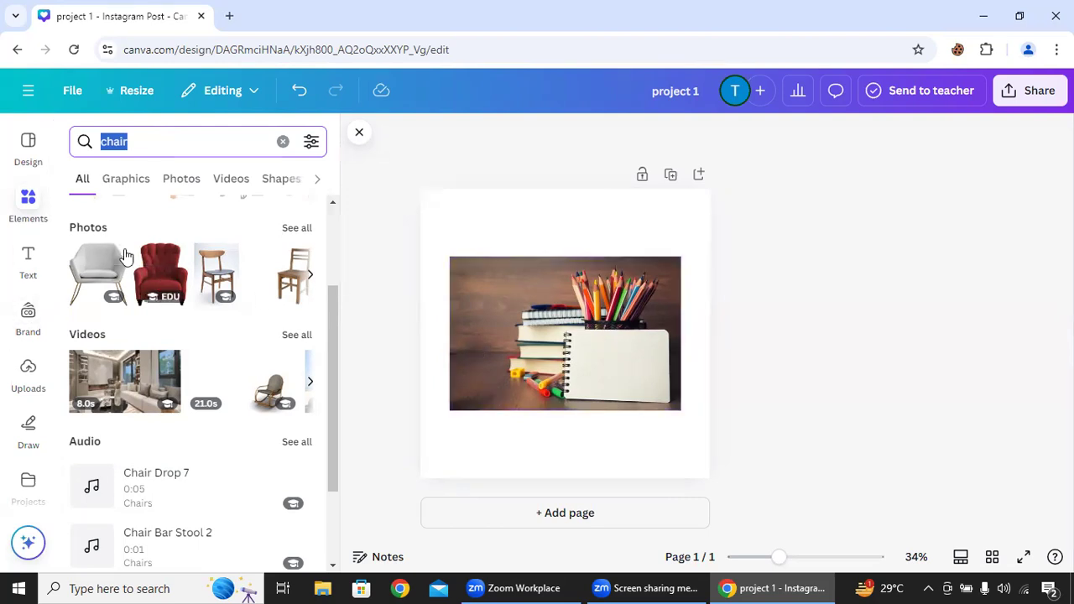
- Add a heading reading "welcome to DSC" and place it above the photo
click(25, 270)
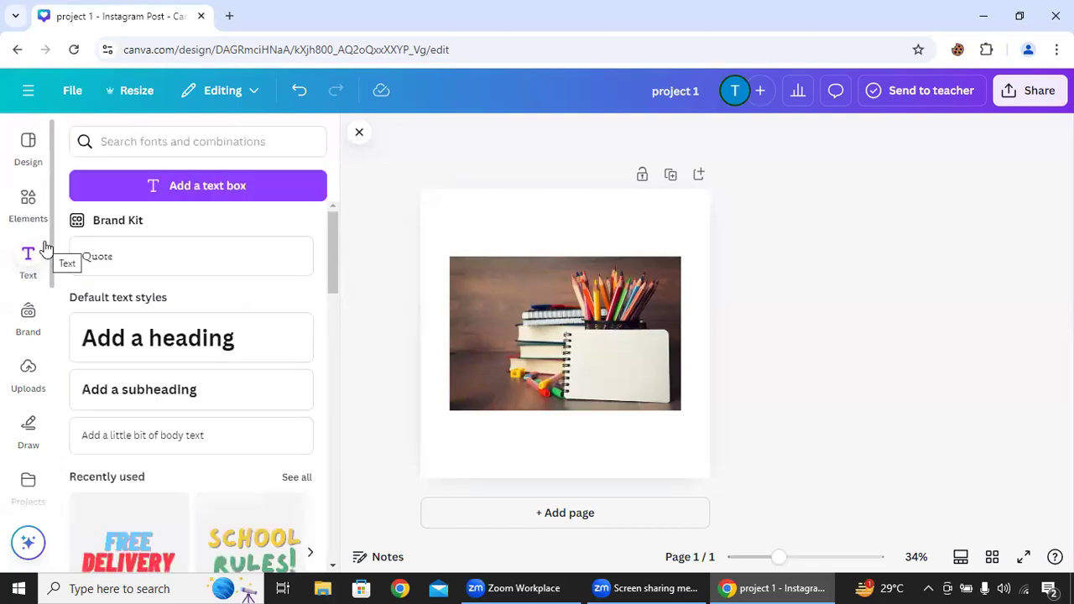
click(203, 349)
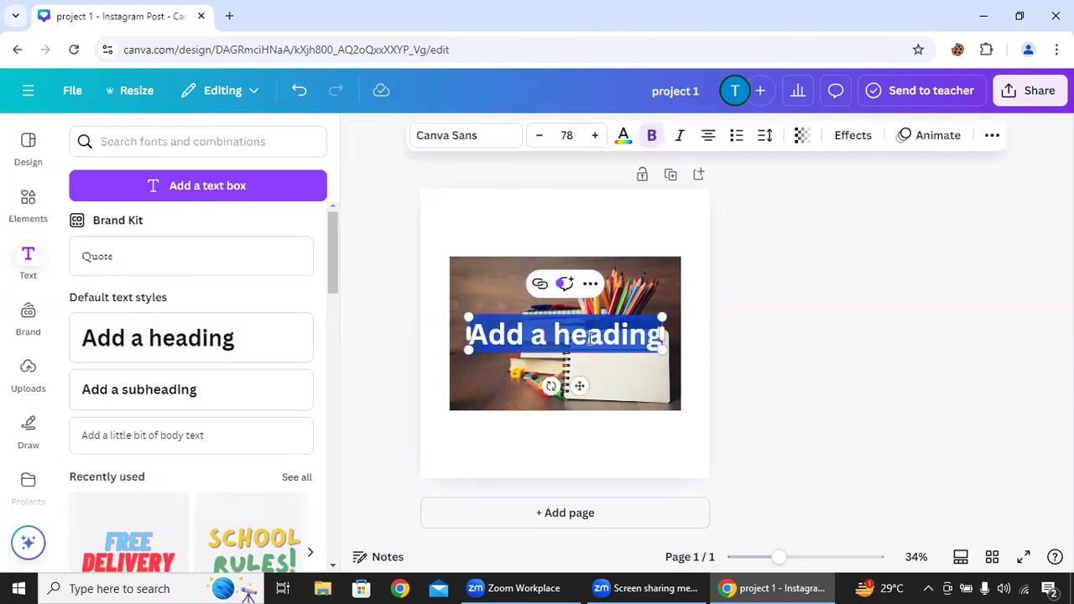
drag(585, 388, 581, 275)
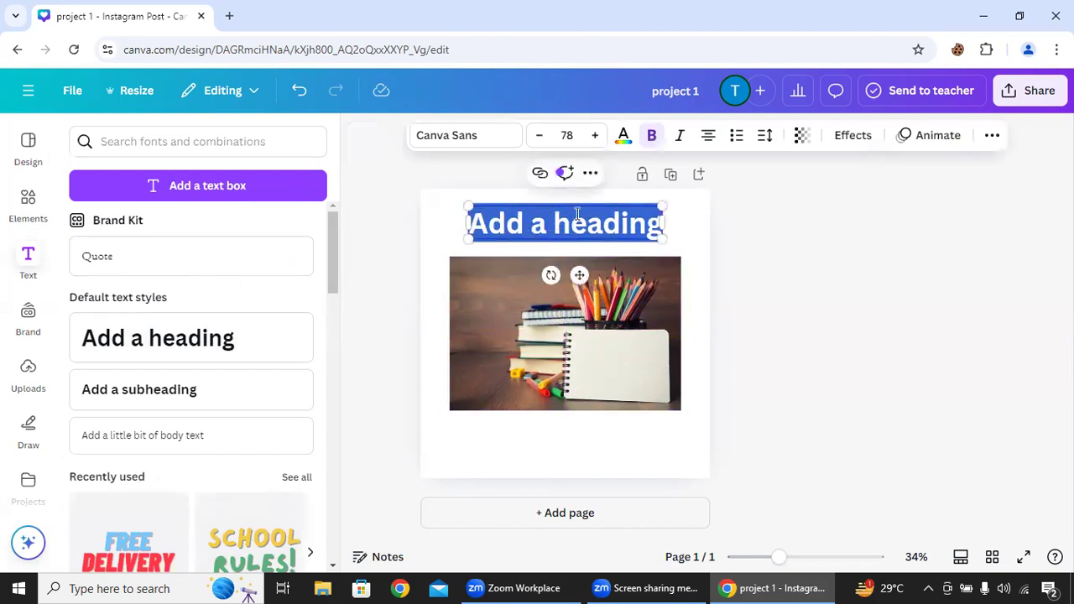
text(we)
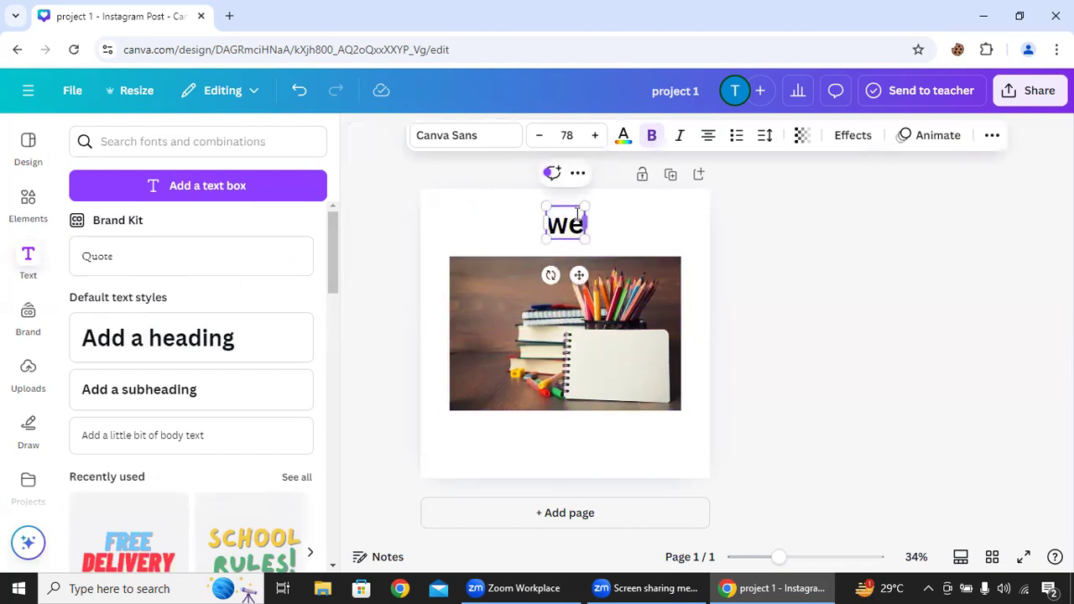
text(lcome)
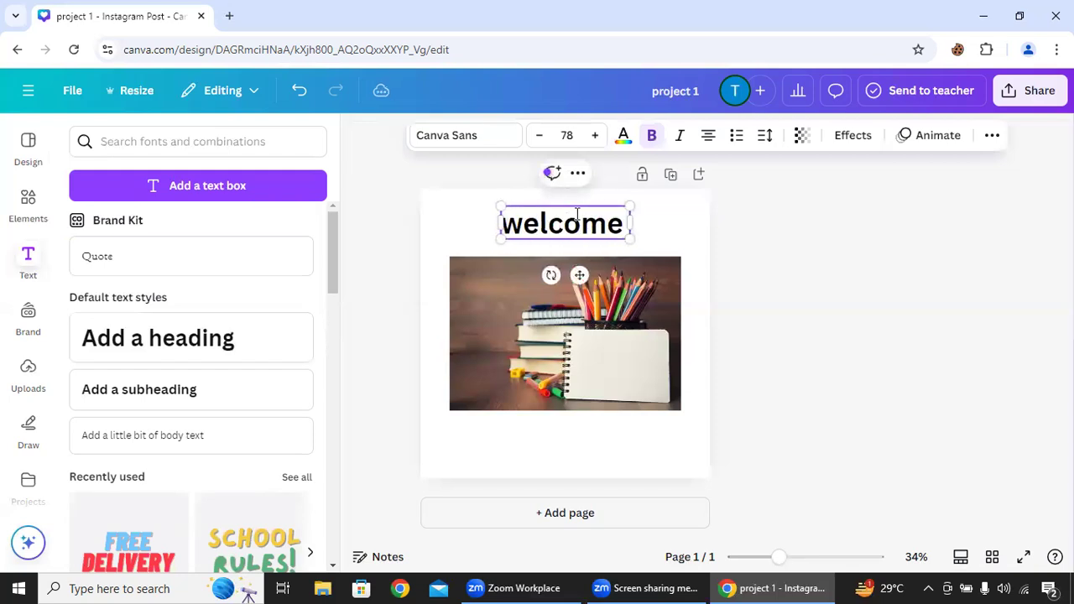
text( t)
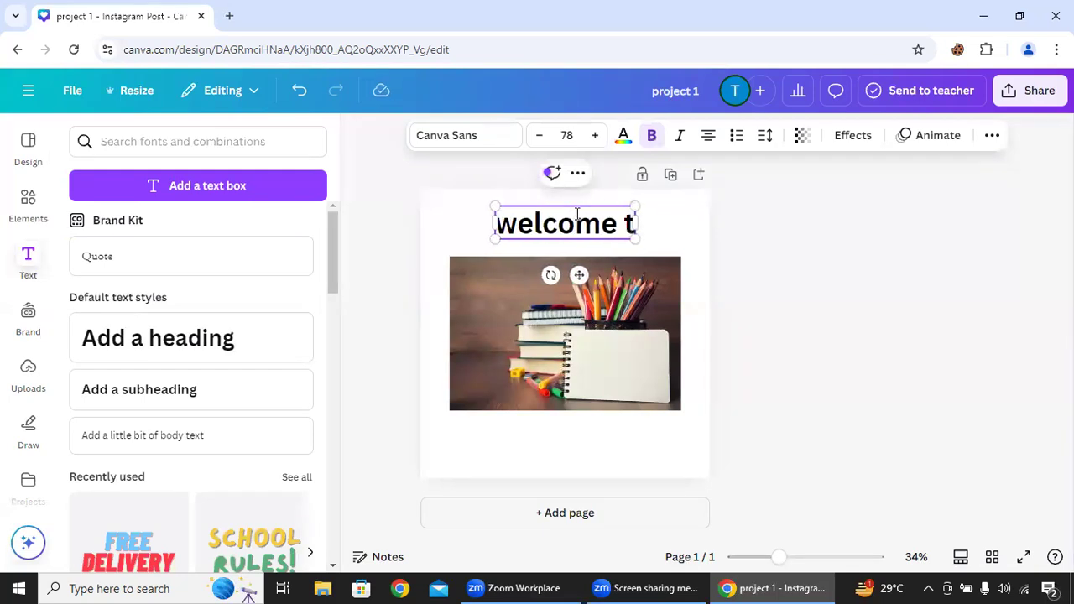
text(o DSC)
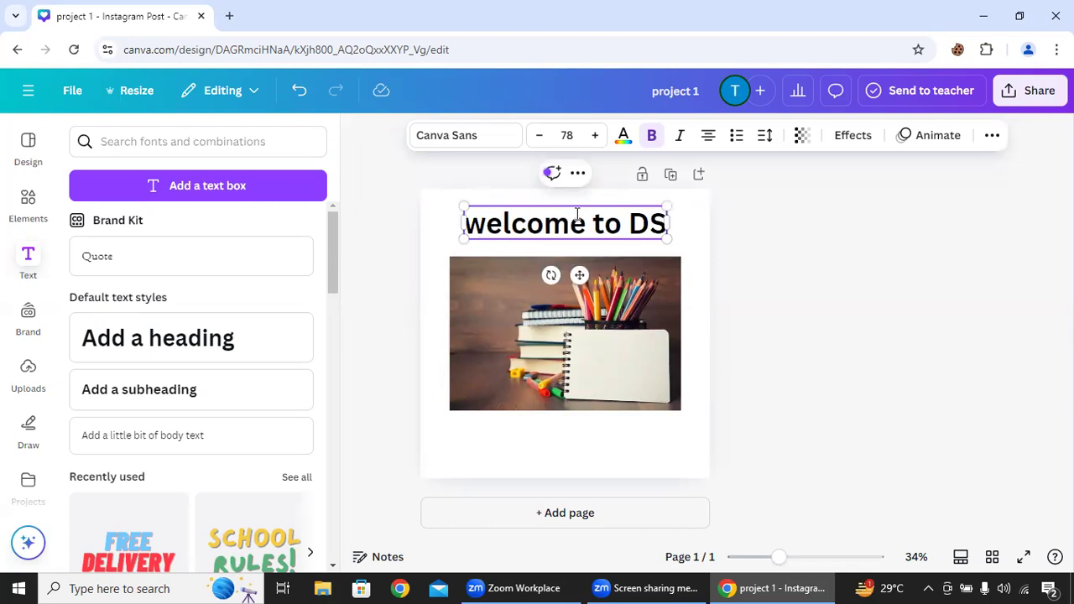
click(764, 278)
- Capitalise the first letter of the heading so it reads "Welcome to DSC"
click(568, 231)
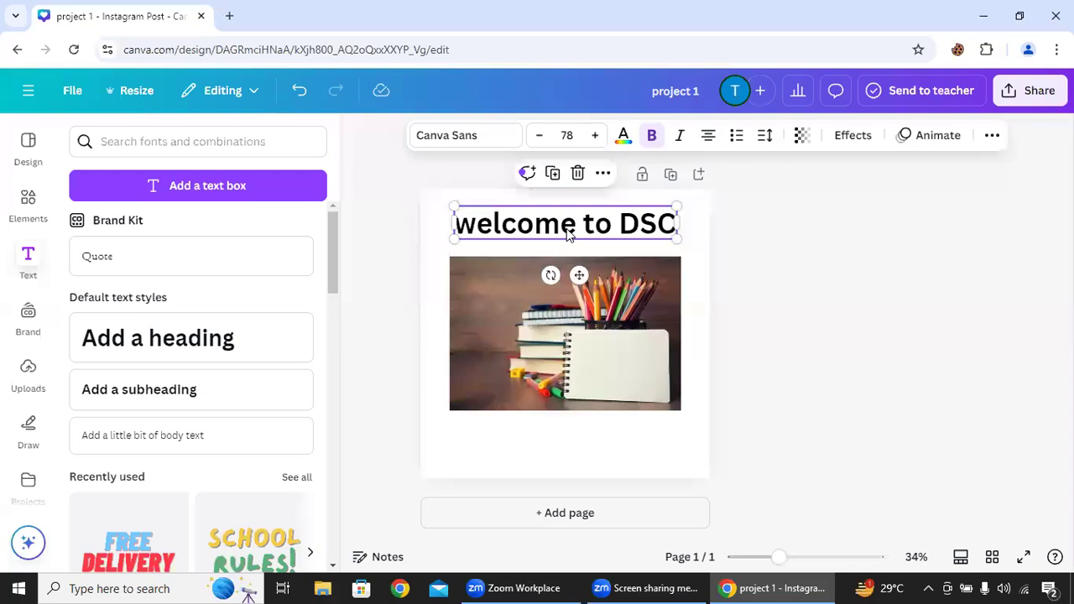
double_click(477, 228)
click(477, 227)
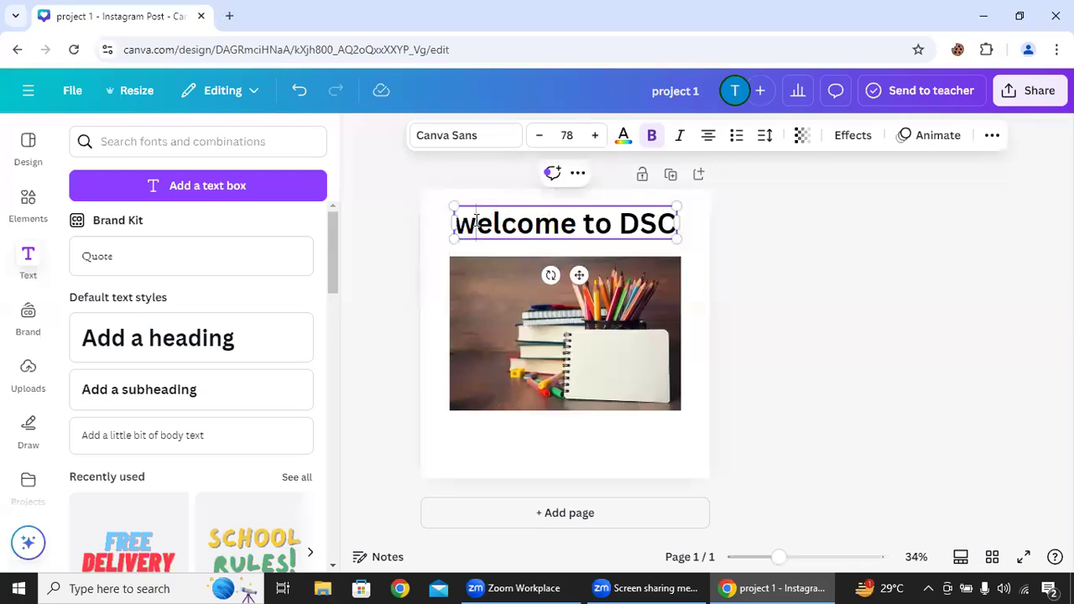
key(BackSpace)
text(W)
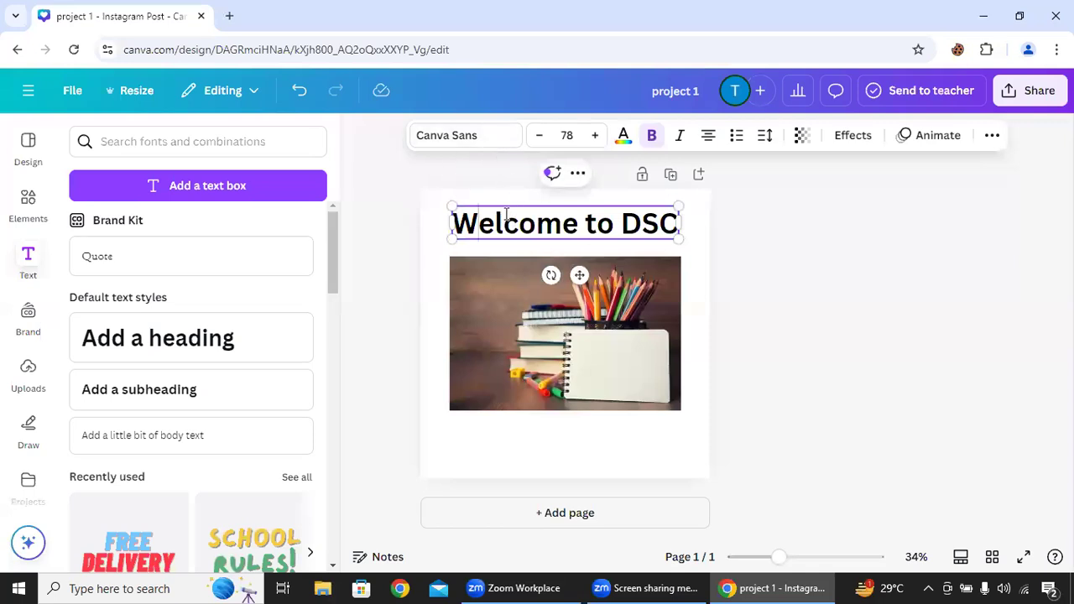
- Change the heading's font to Anton
click(499, 138)
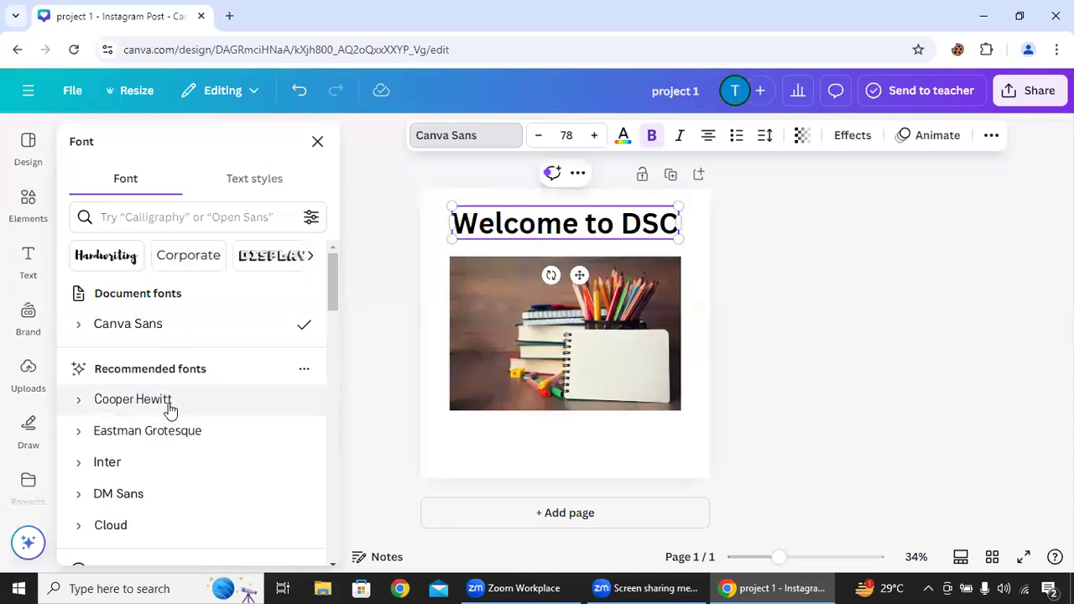
drag(333, 263, 333, 319)
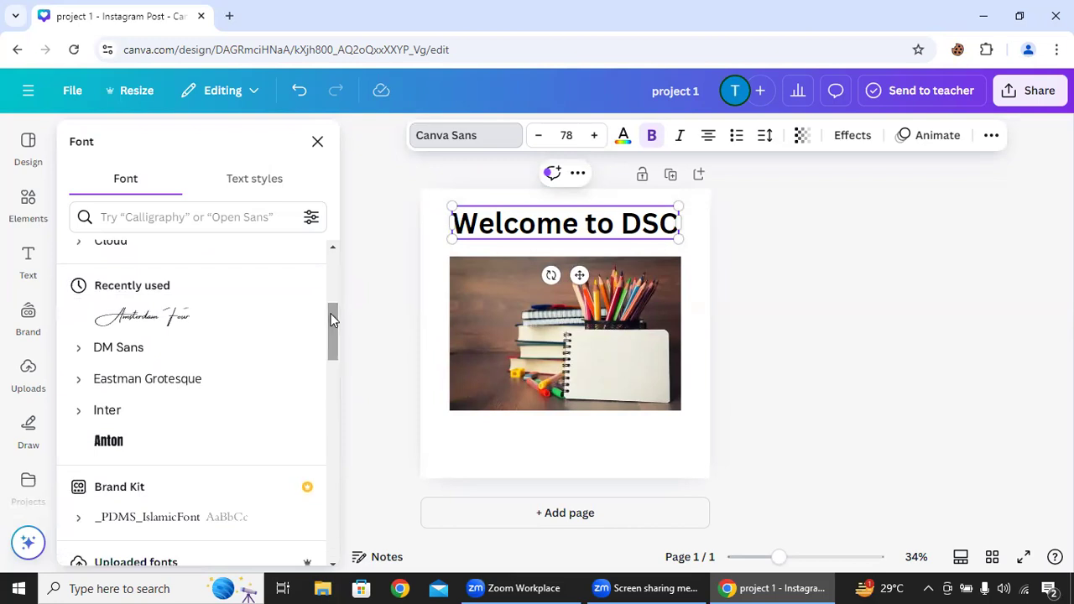
click(105, 442)
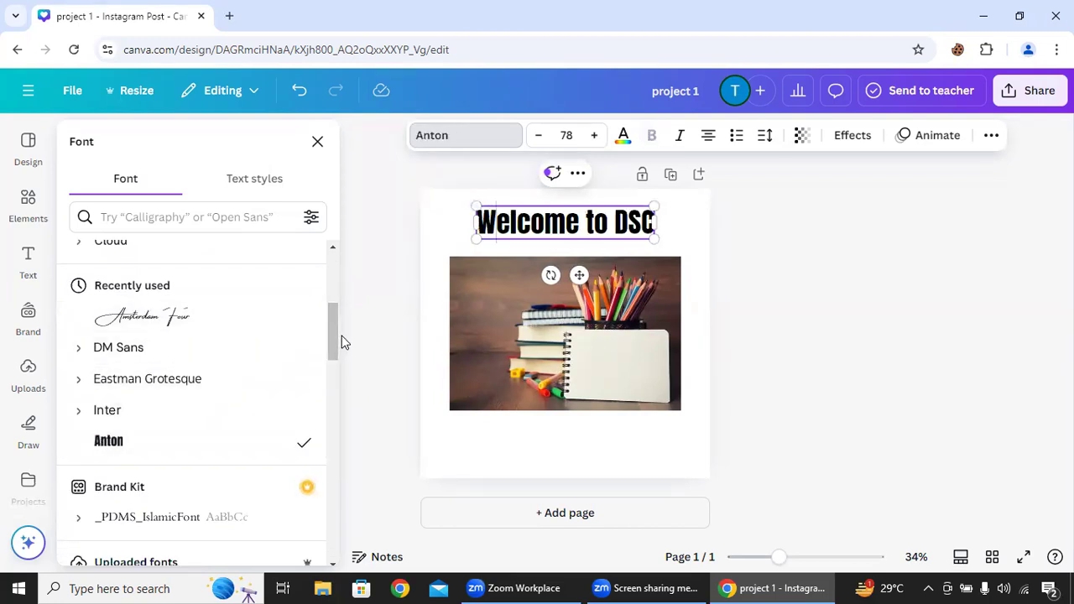
- Increase the heading's font size to 90 and close the font list
click(595, 141)
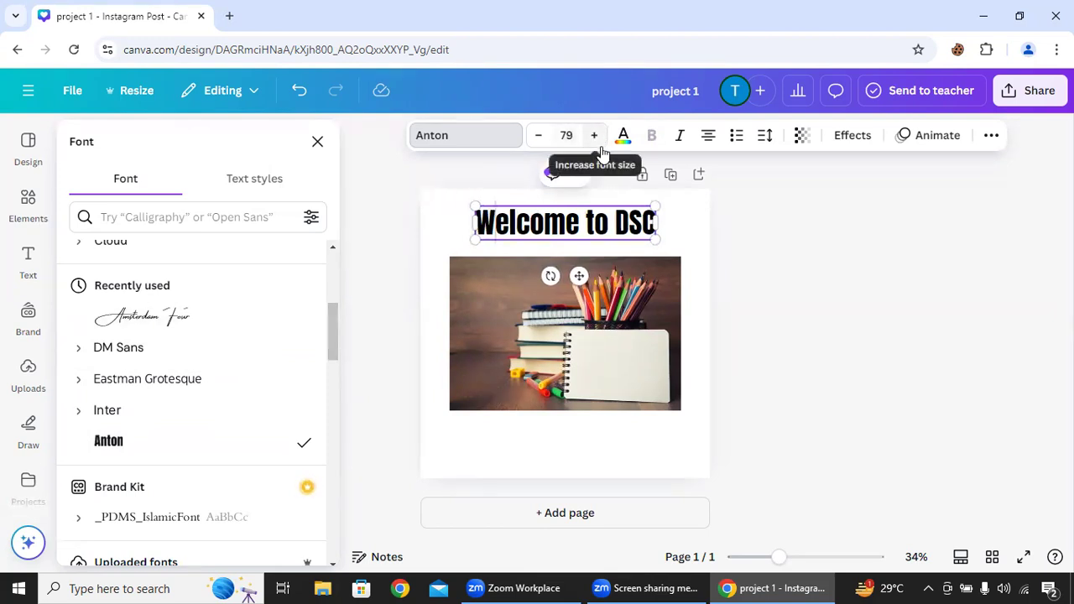
click(596, 143)
click(596, 143)
click(596, 143)
click(595, 143)
click(595, 143)
click(595, 143)
click(595, 143)
click(595, 143)
click(595, 143)
click(595, 142)
click(595, 142)
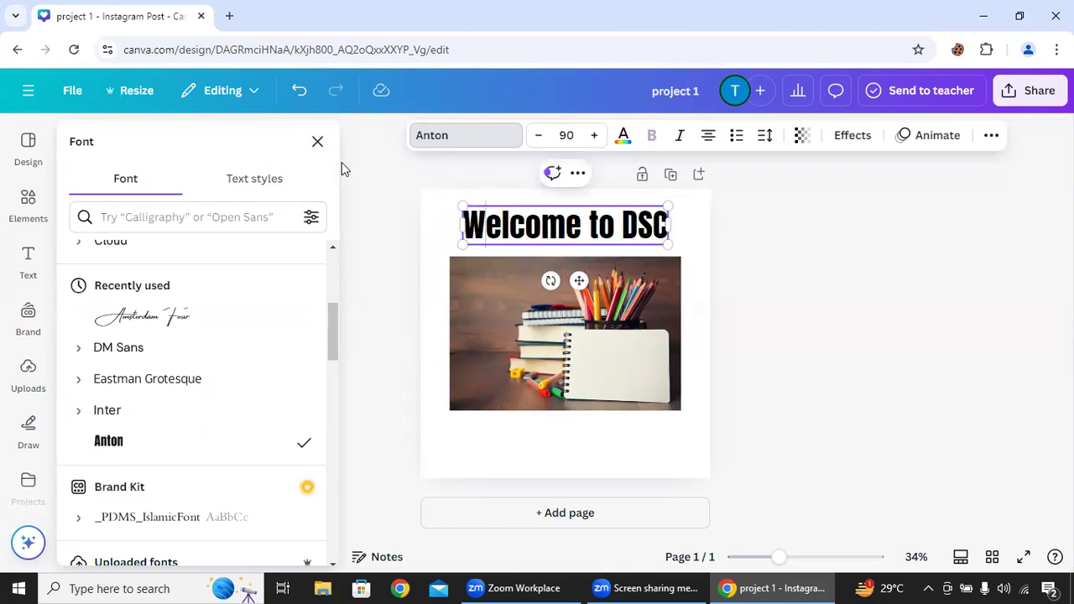
click(319, 143)
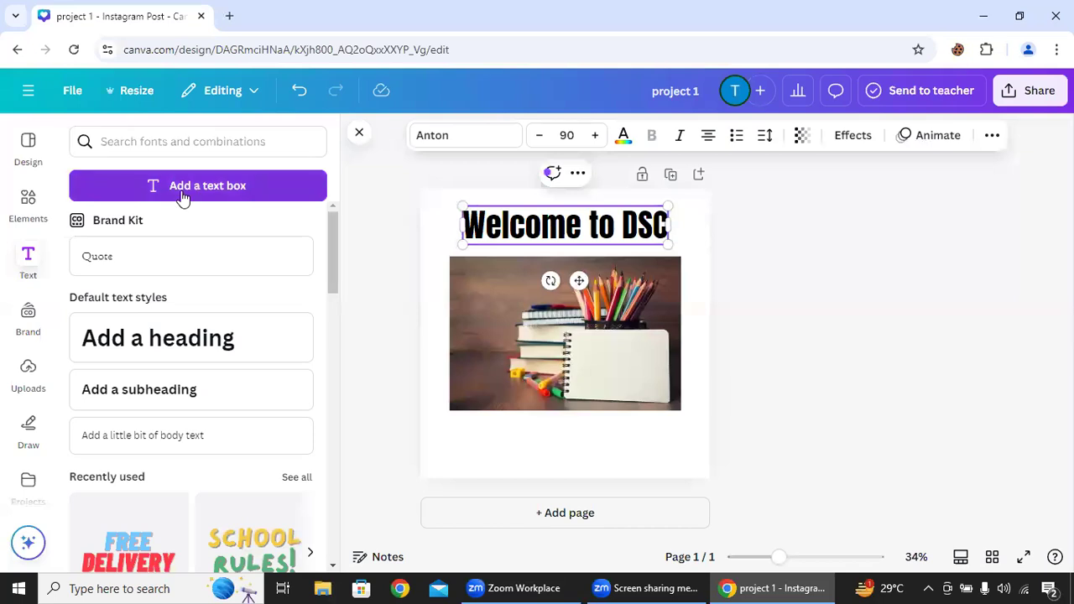
- Try the recently used FREE DELIVERY text design over the photo, delete it again and browse the other font combinations
drag(329, 241, 331, 299)
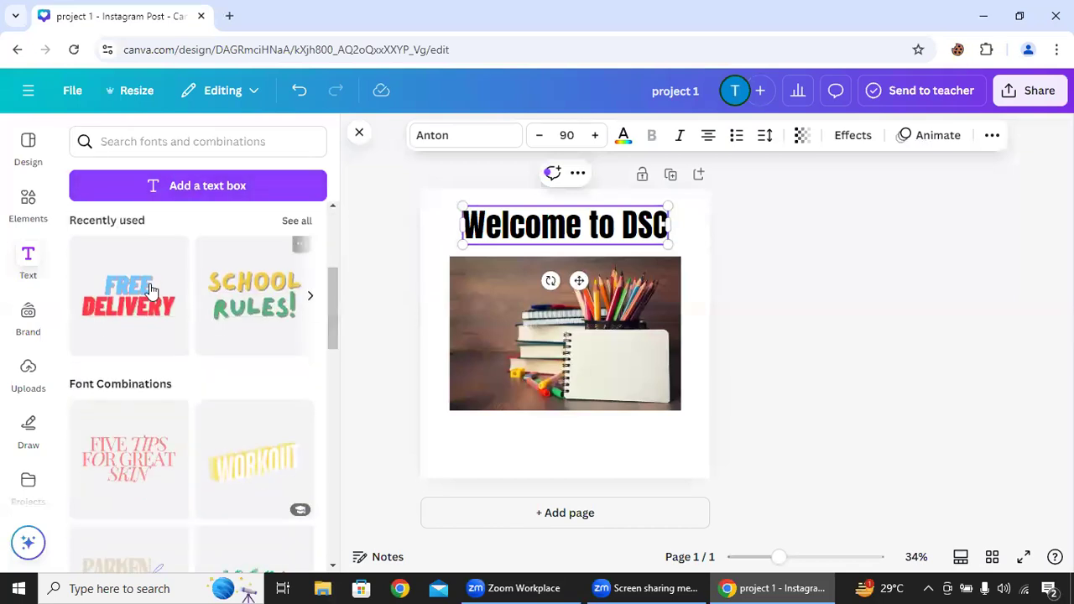
drag(139, 312, 466, 346)
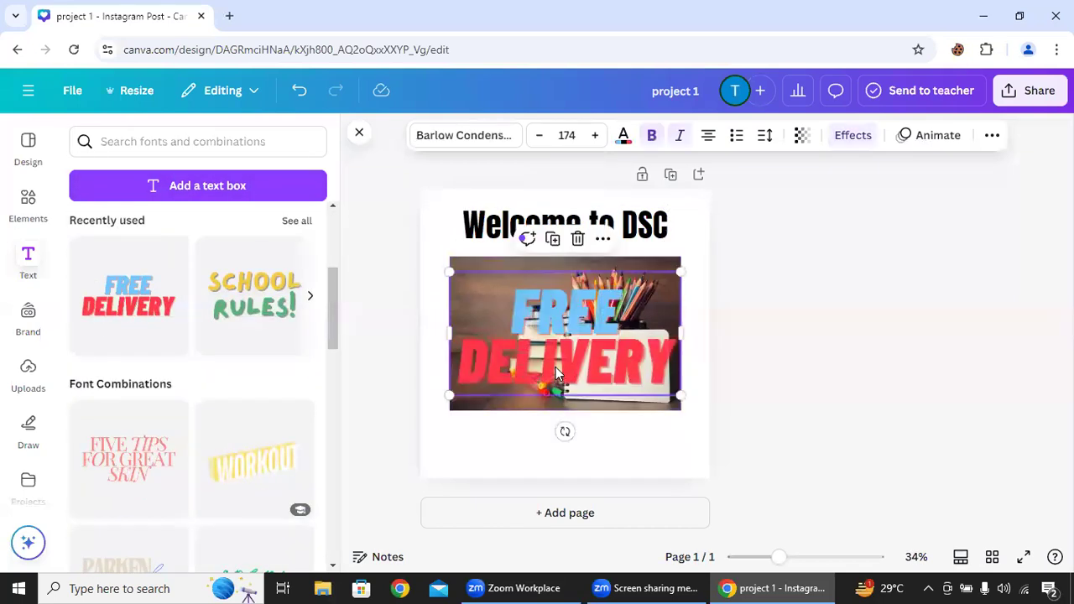
double_click(556, 371)
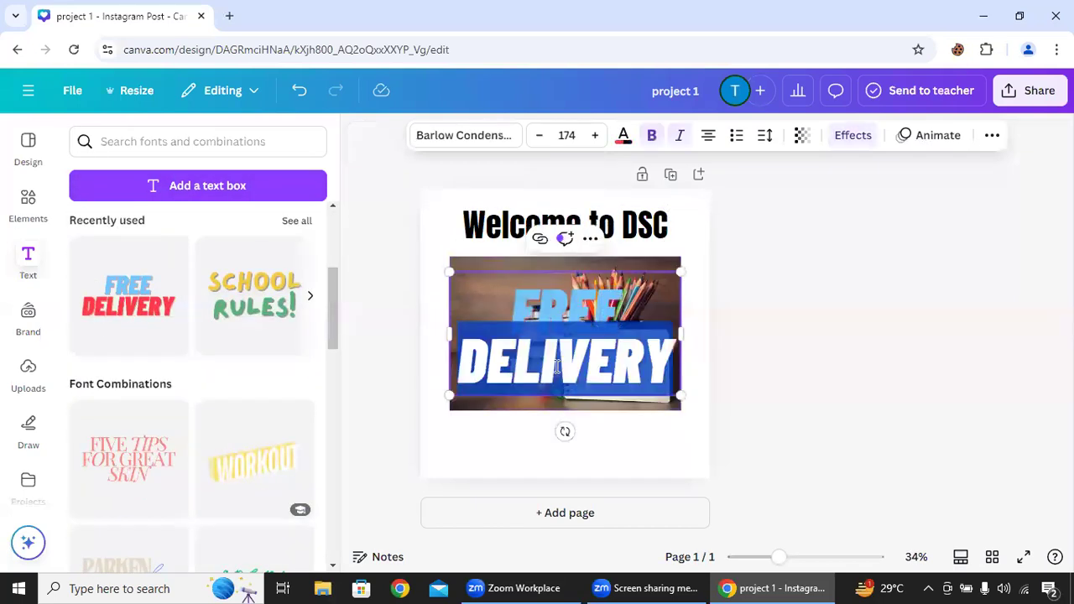
double_click(601, 293)
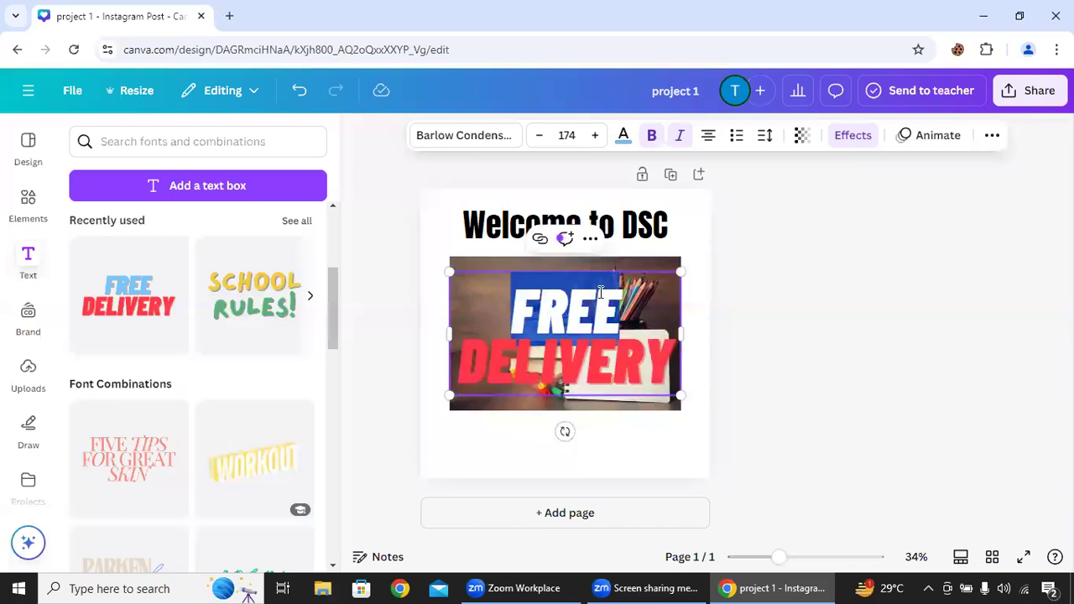
click(758, 334)
click(590, 317)
key(Delete)
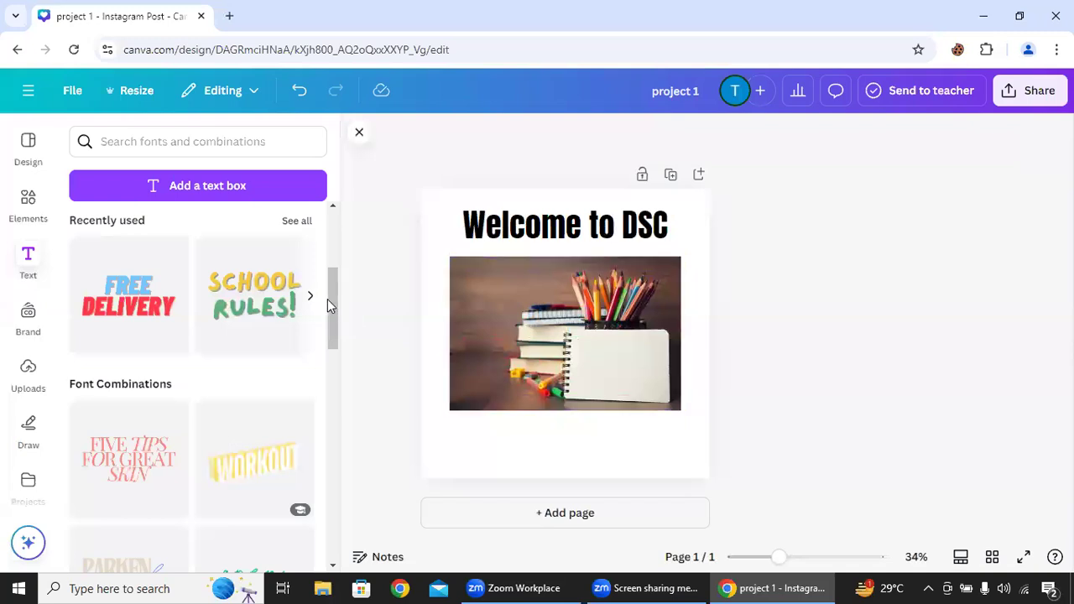
drag(333, 301, 354, 448)
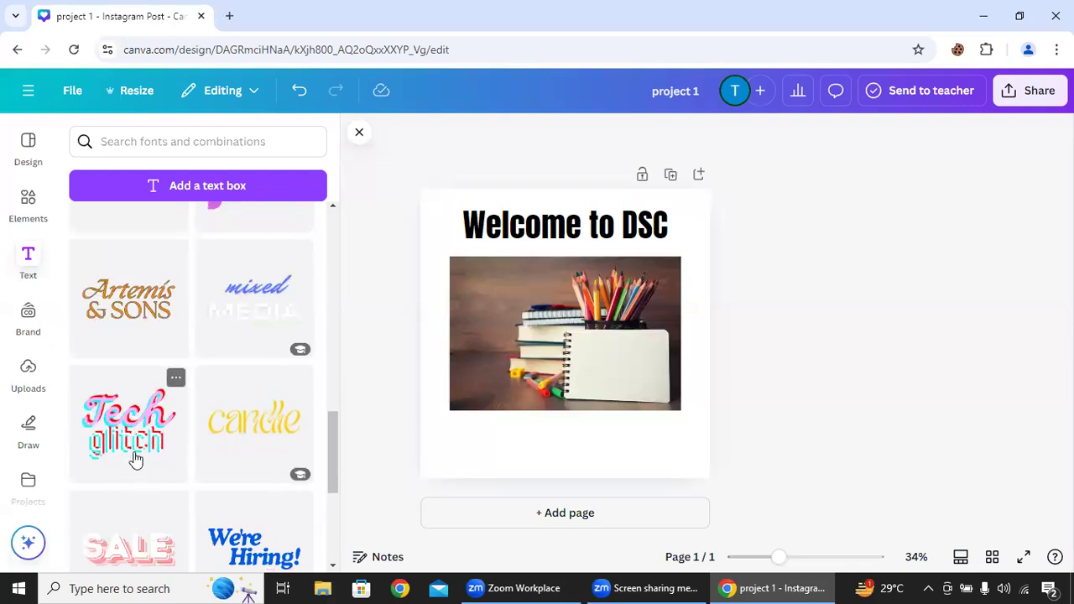
- Enlarge the stationary photo to nearly the page's width and fine-tune its position and the heading's
click(435, 242)
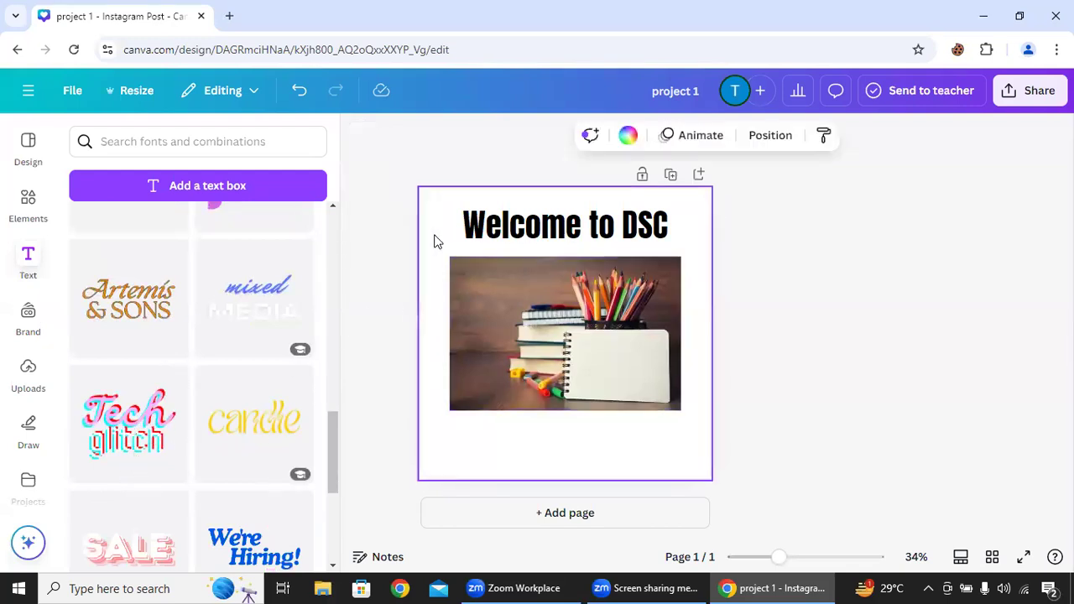
click(587, 359)
drag(676, 414, 702, 426)
drag(450, 424, 437, 433)
mouse_move(638, 305)
mouse_down()
mouse_move(648, 298)
mouse_move(636, 299)
mouse_up()
click(648, 239)
drag(643, 240, 644, 238)
click(869, 279)
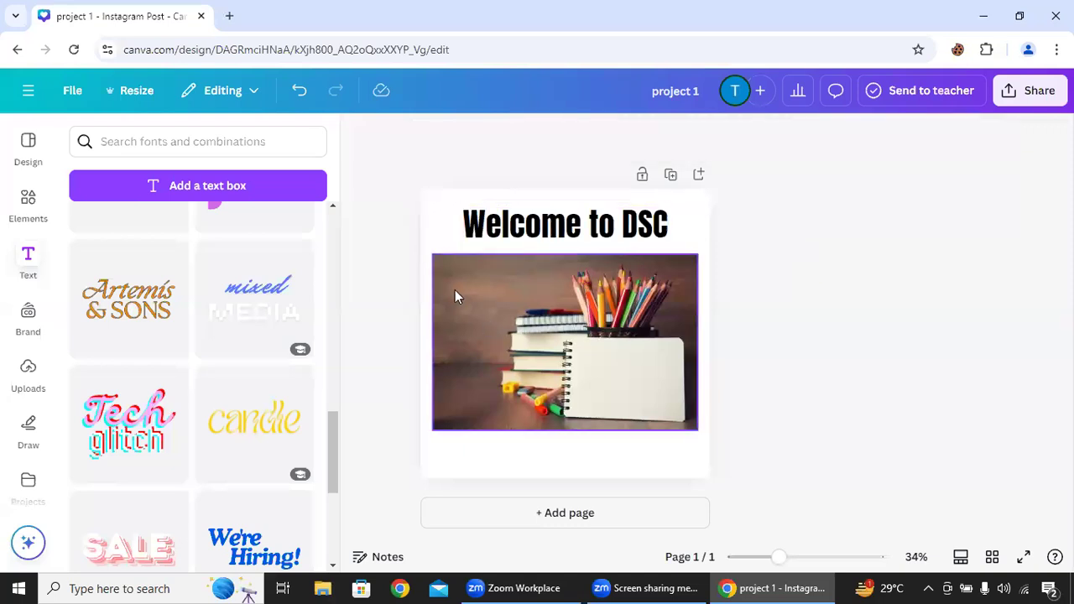
- Upload the first internship certificate image from the png folder inside CERTIFICATES on the Desktop and place it on the page
click(32, 201)
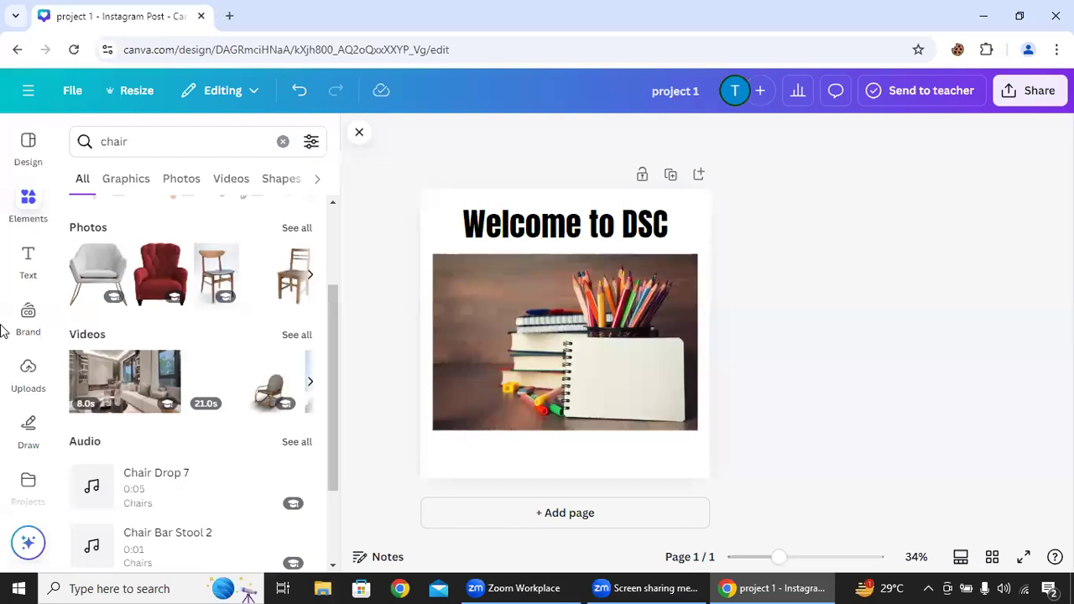
click(32, 376)
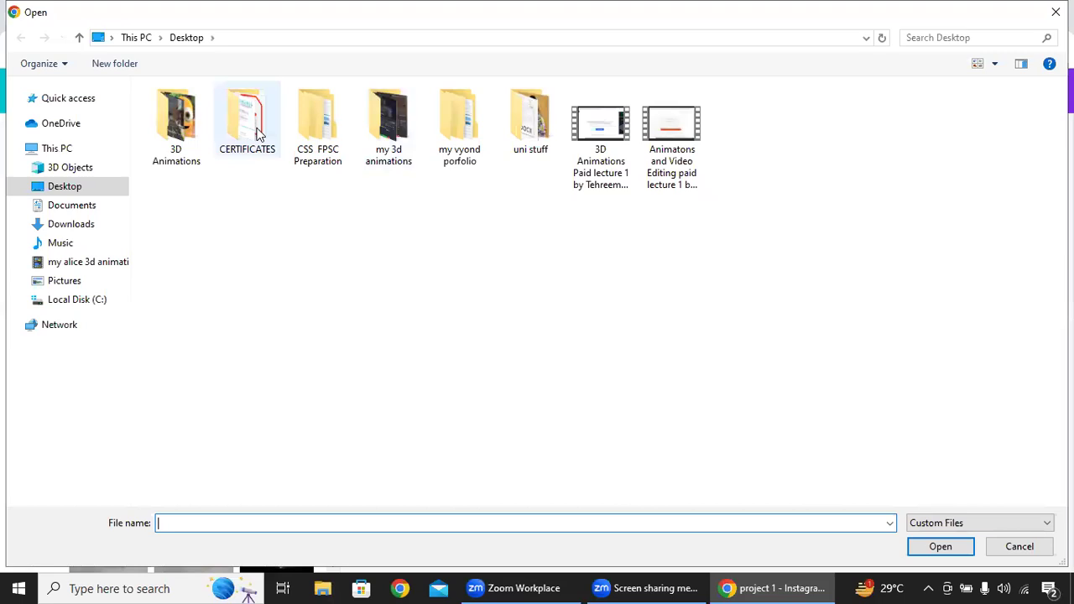
double_click(529, 99)
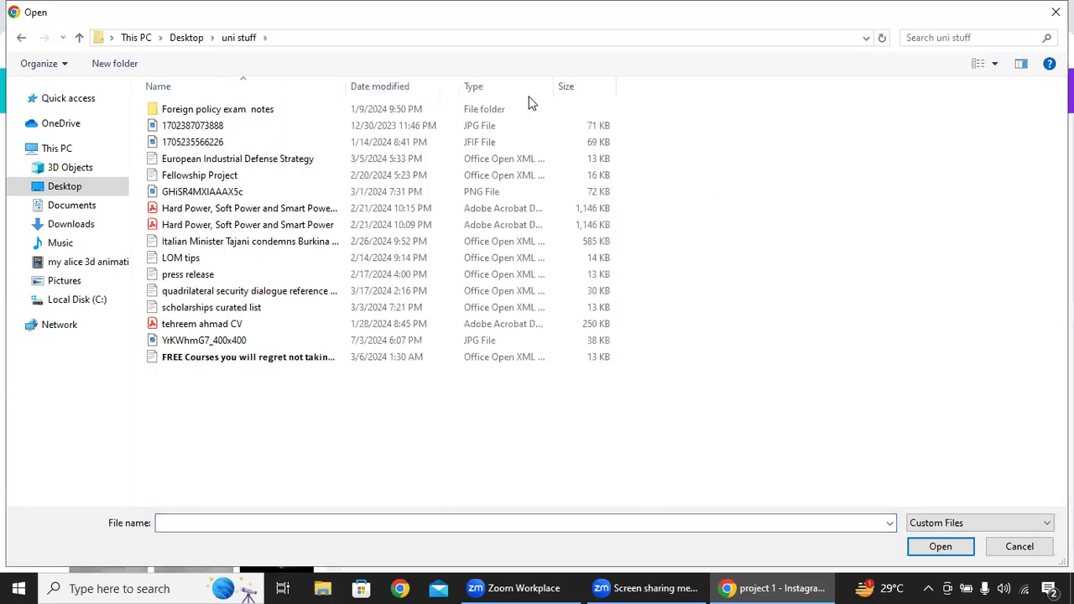
click(22, 40)
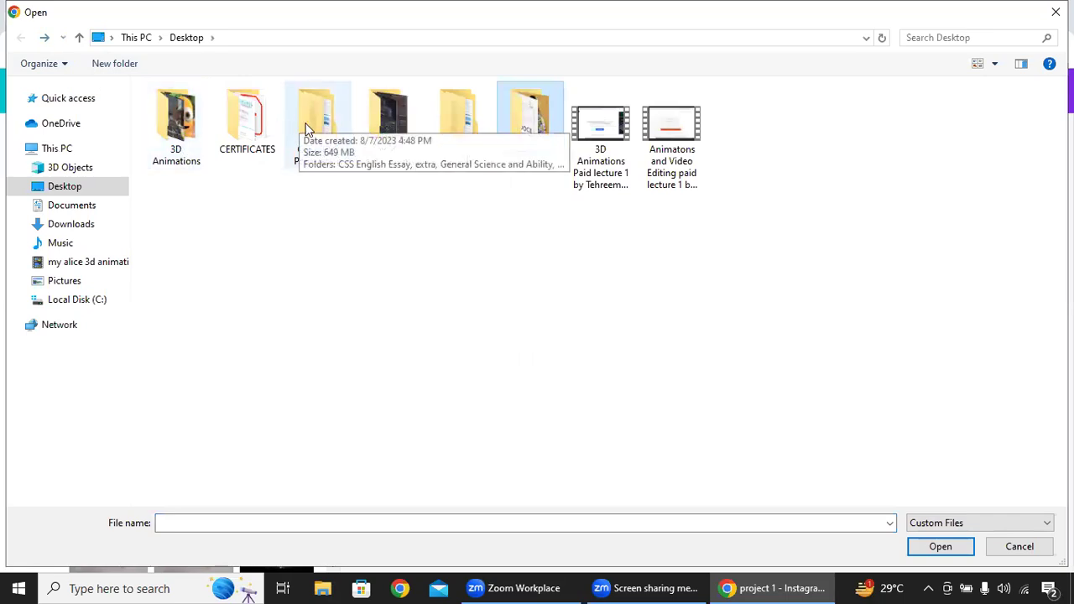
double_click(233, 133)
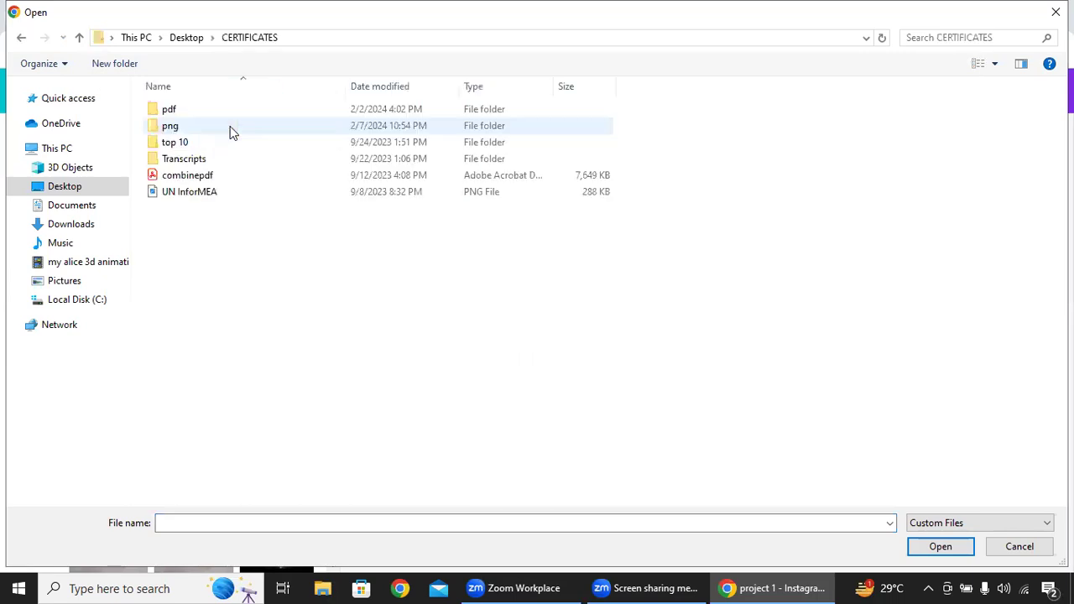
double_click(242, 110)
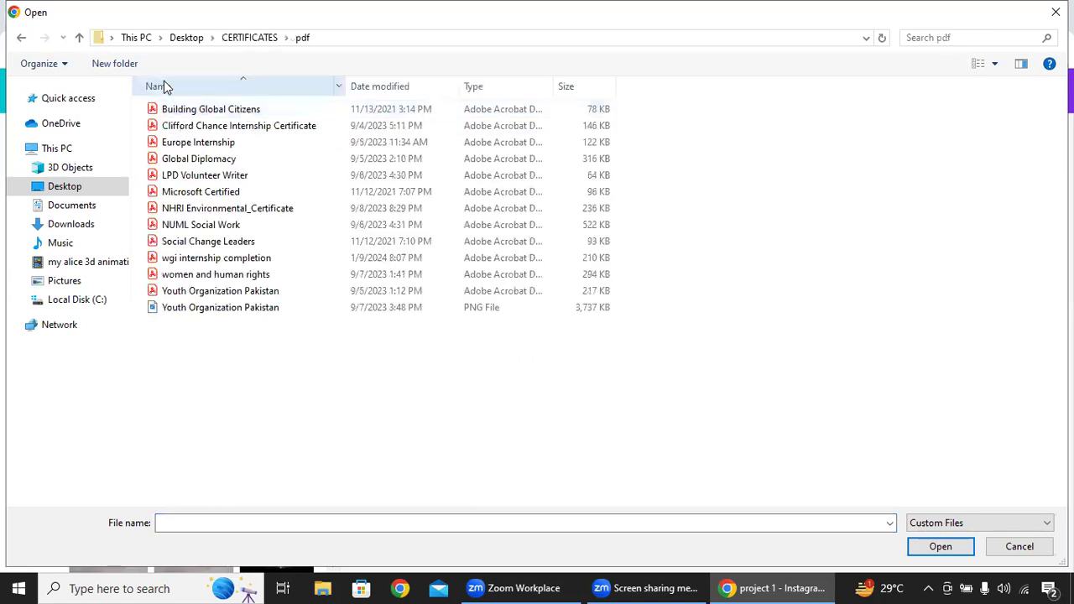
click(23, 38)
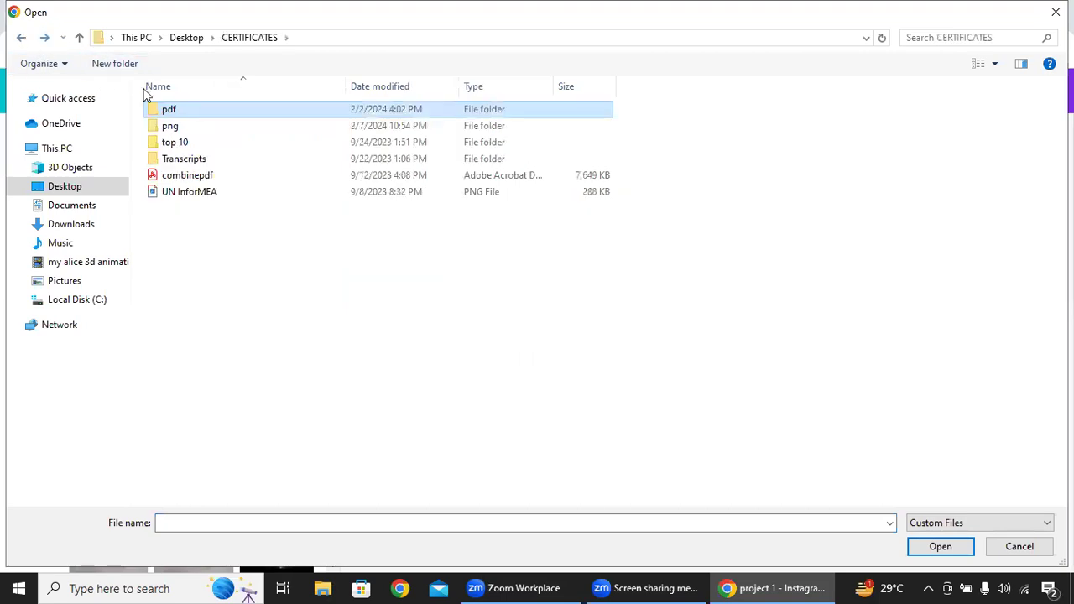
double_click(185, 126)
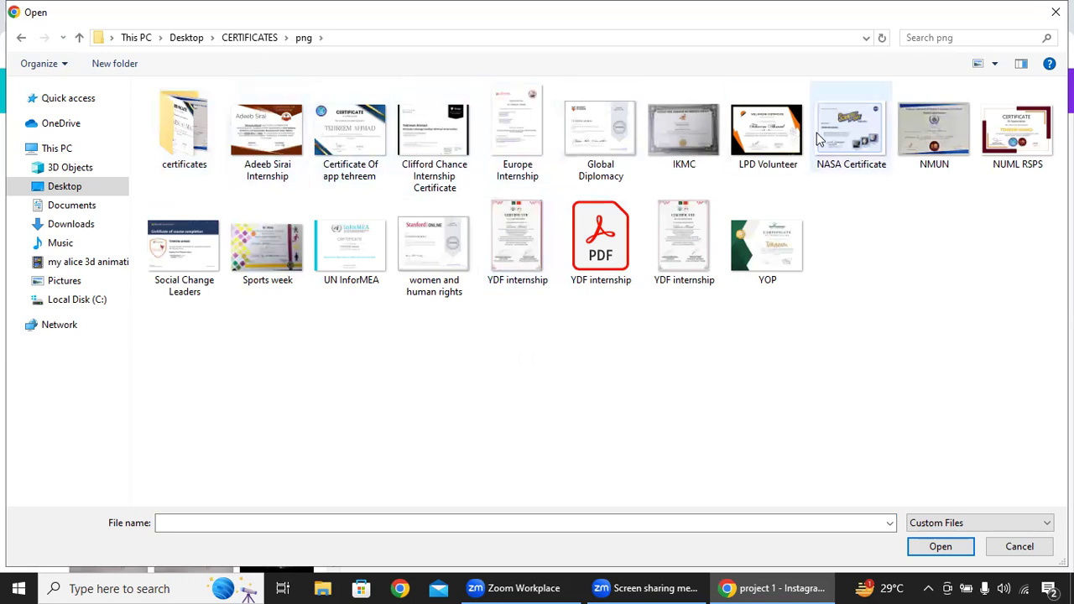
double_click(282, 150)
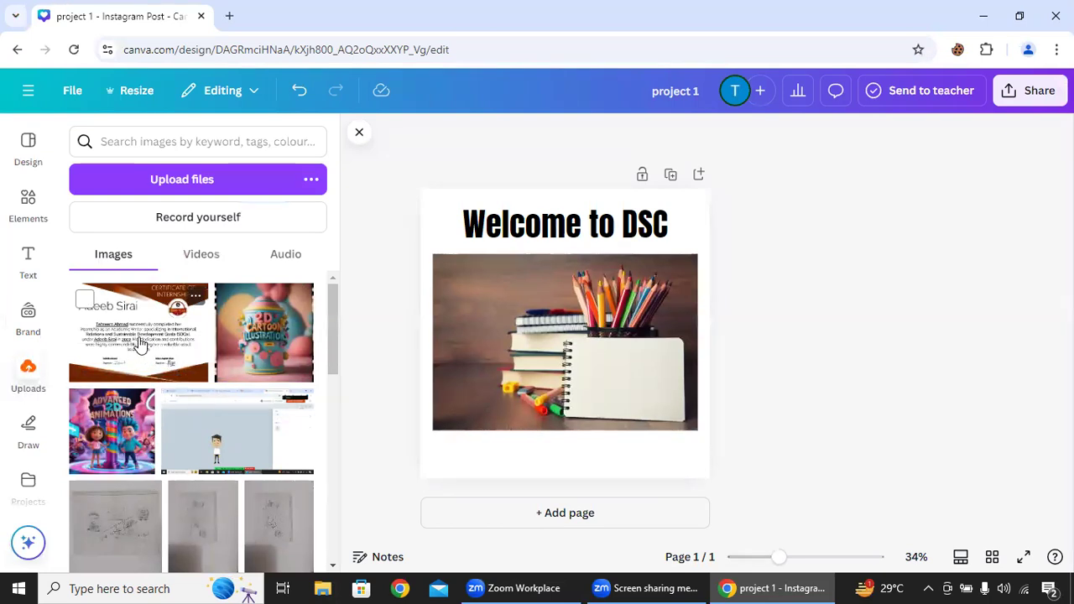
click(144, 344)
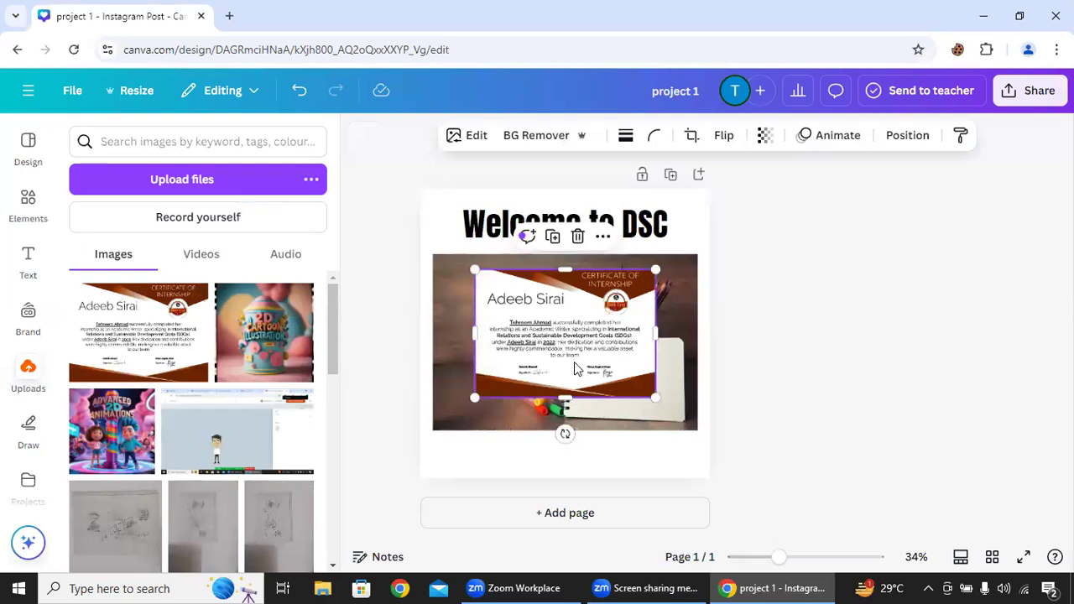
- Delete the certificate from the page and move its uploaded image to the trash
key(Delete)
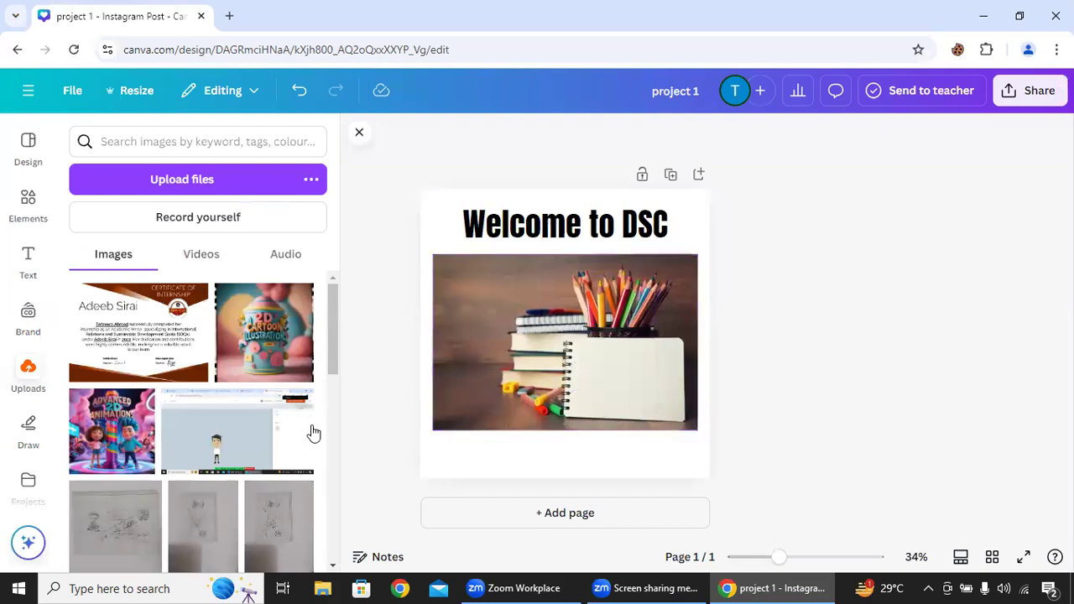
click(195, 297)
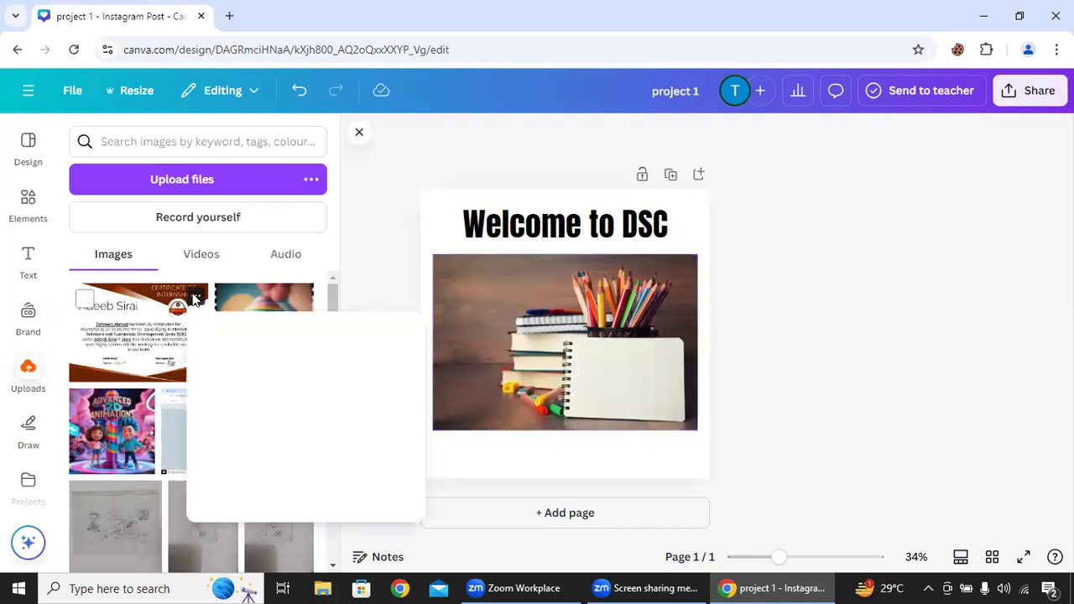
click(250, 516)
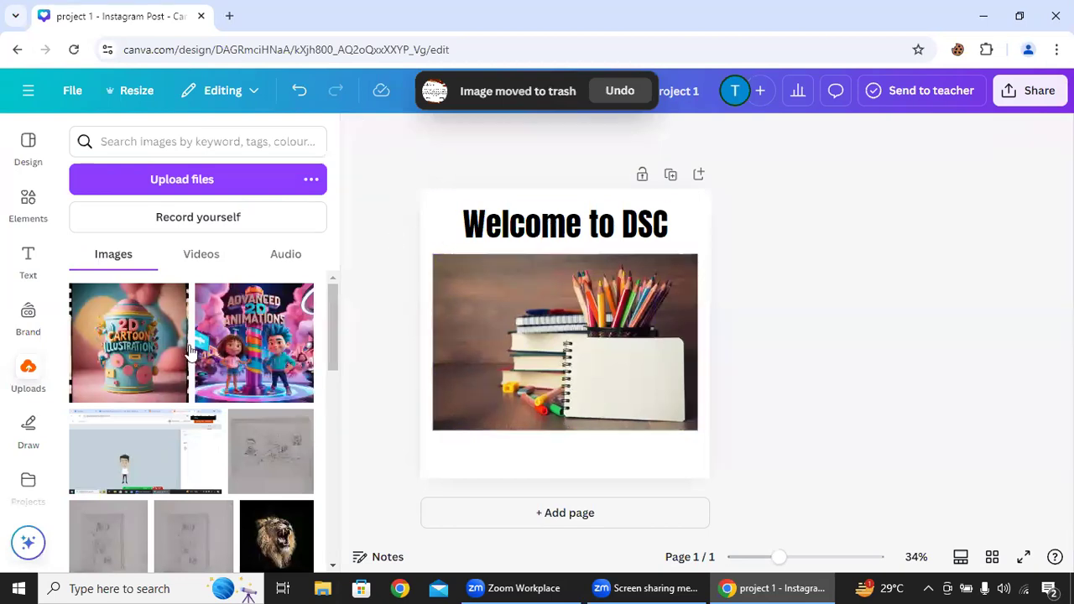
- Try a red freehand marker scribble over the upper part of the stationery photo and undo it
click(30, 430)
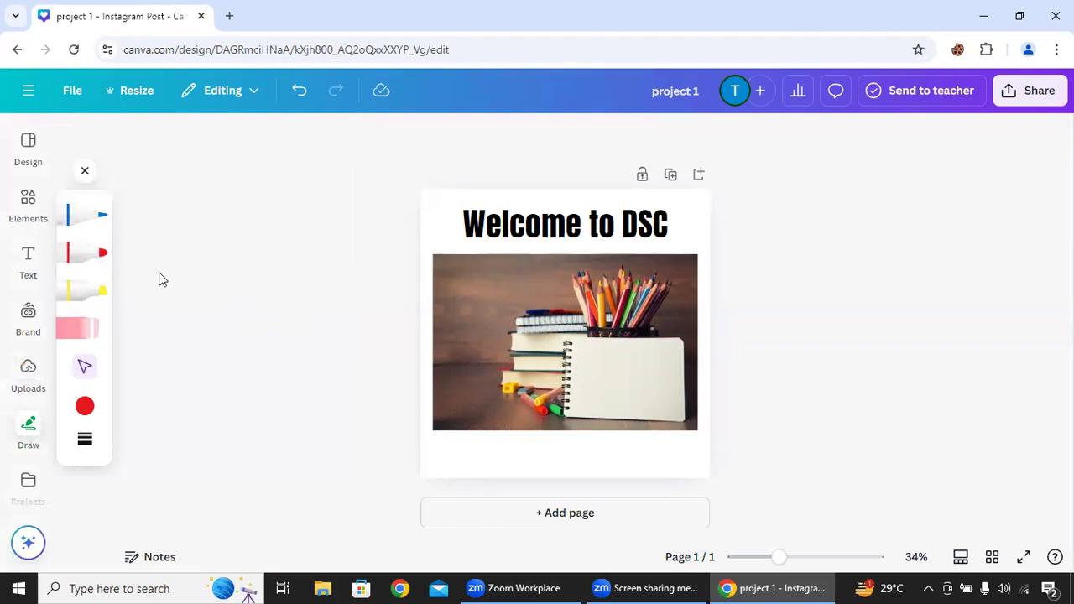
click(73, 256)
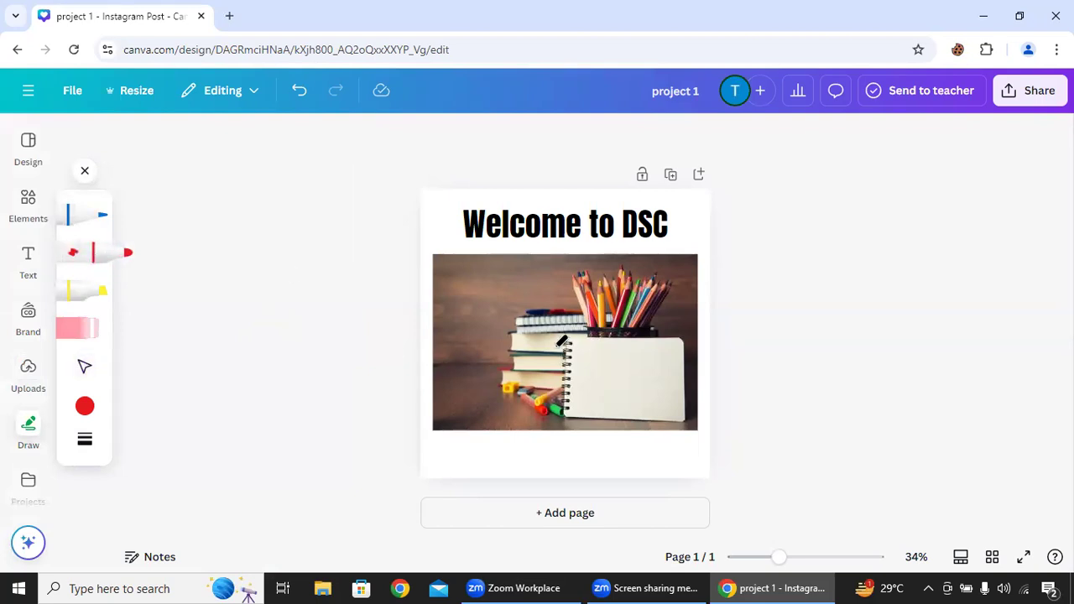
mouse_move(517, 258)
mouse_down()
mouse_move(486, 319)
mouse_move(513, 283)
mouse_up()
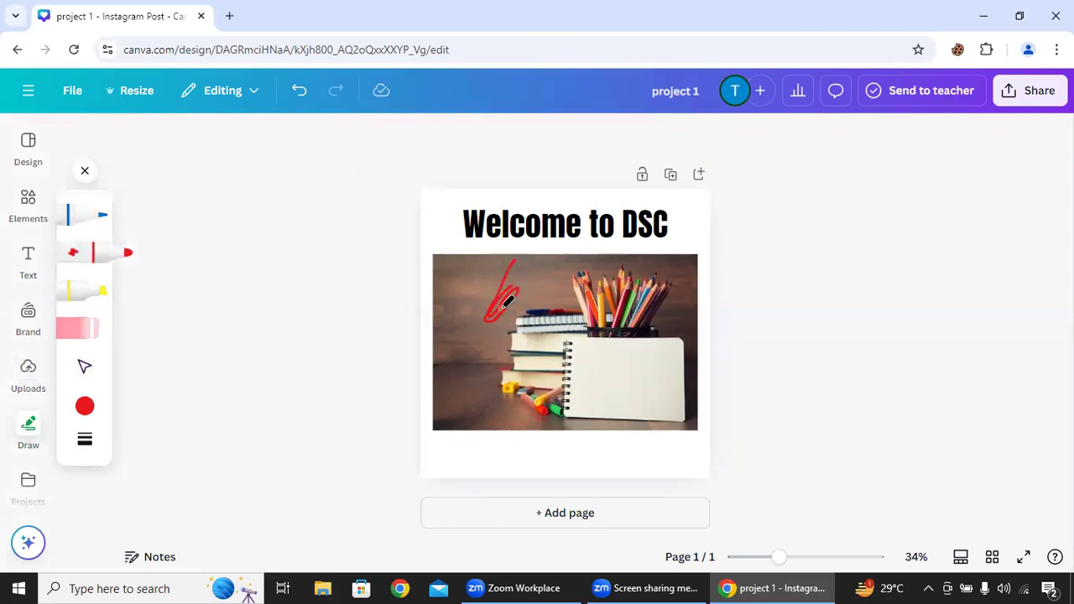
click(296, 99)
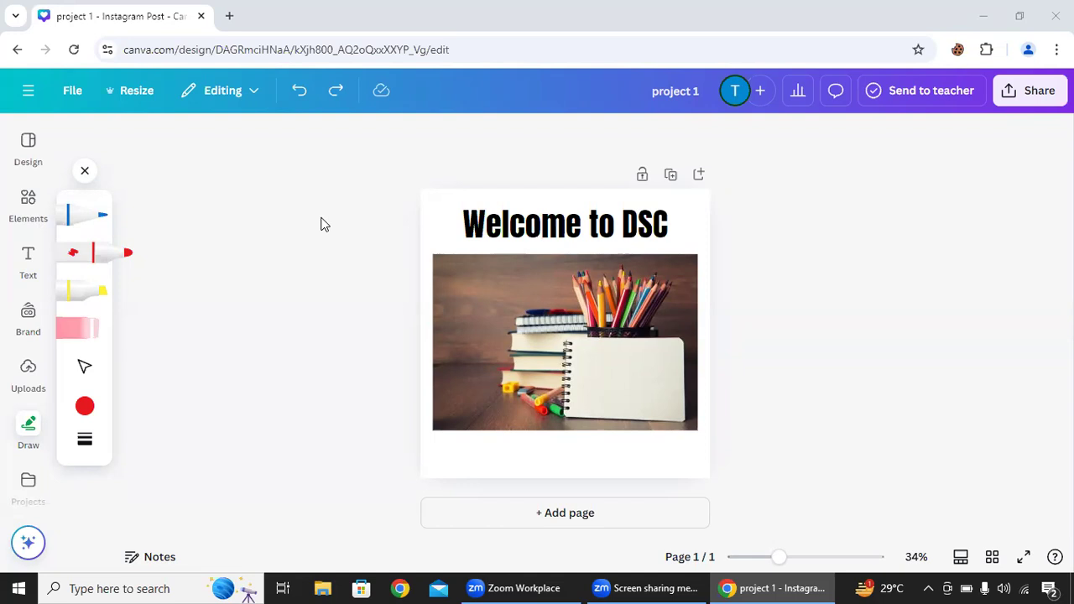
- Download the design as a PNG file at size 1, after trying the JPG file type
click(1038, 94)
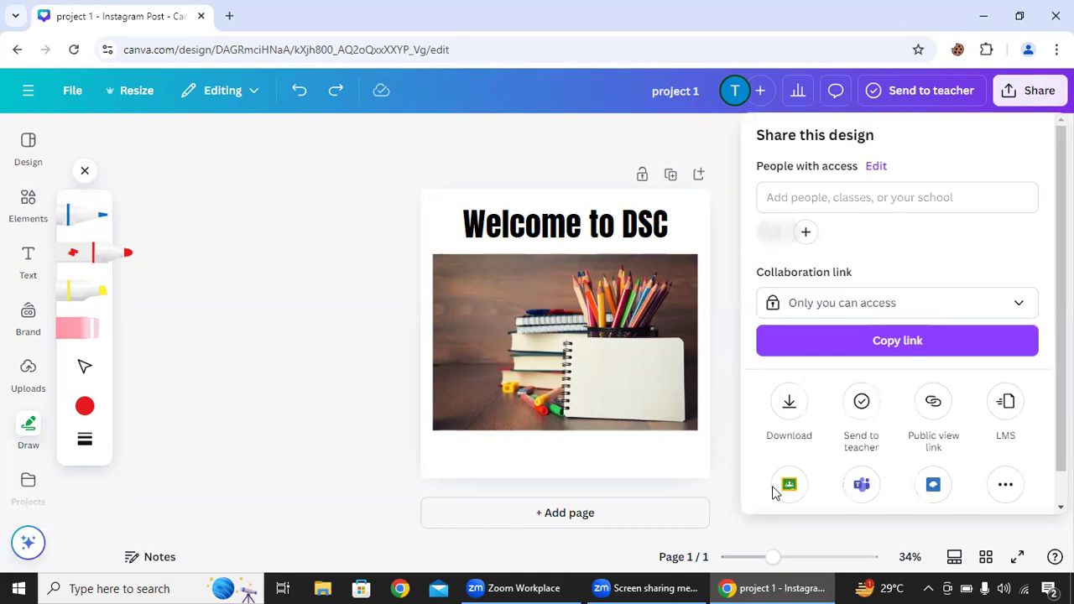
click(789, 401)
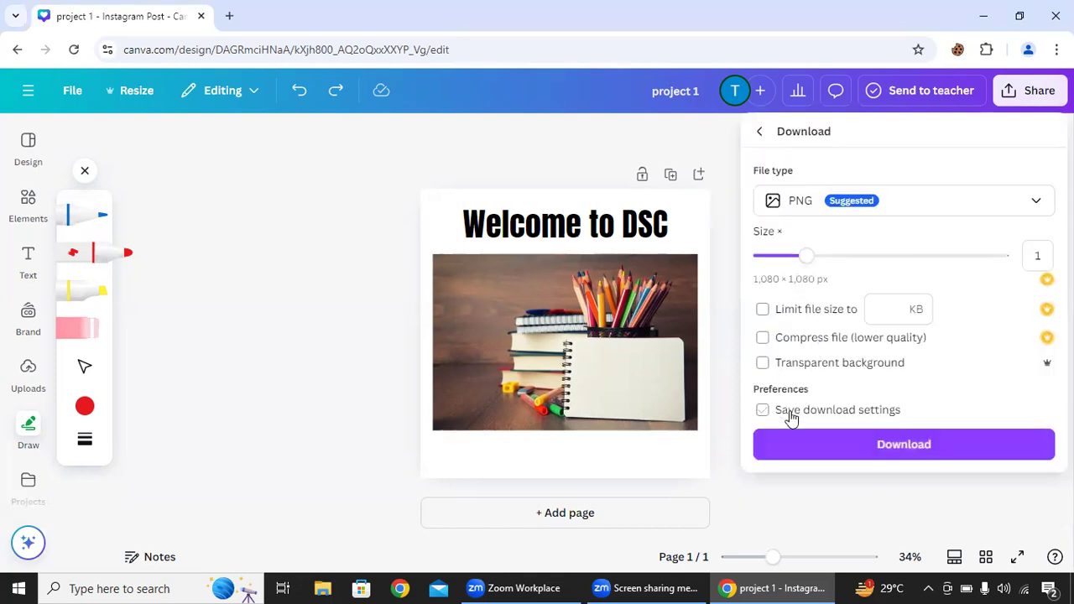
click(977, 210)
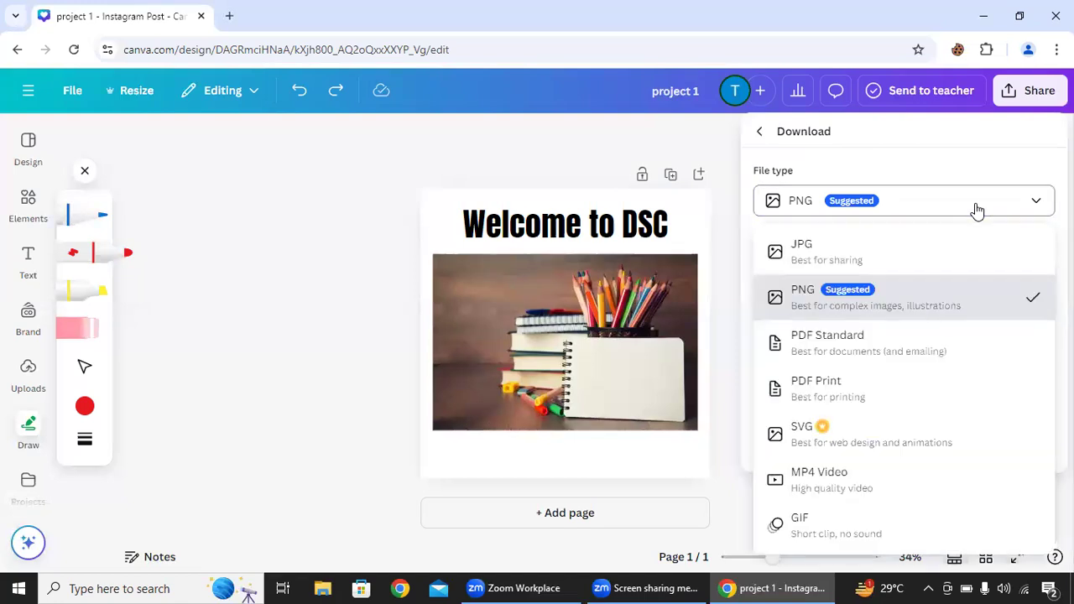
click(798, 256)
click(824, 211)
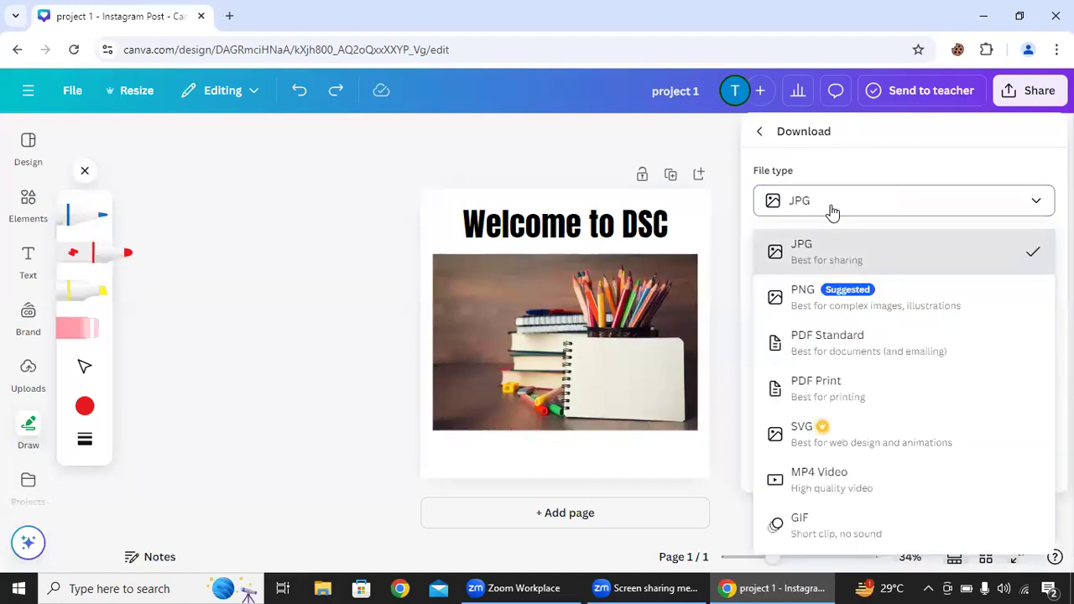
click(835, 304)
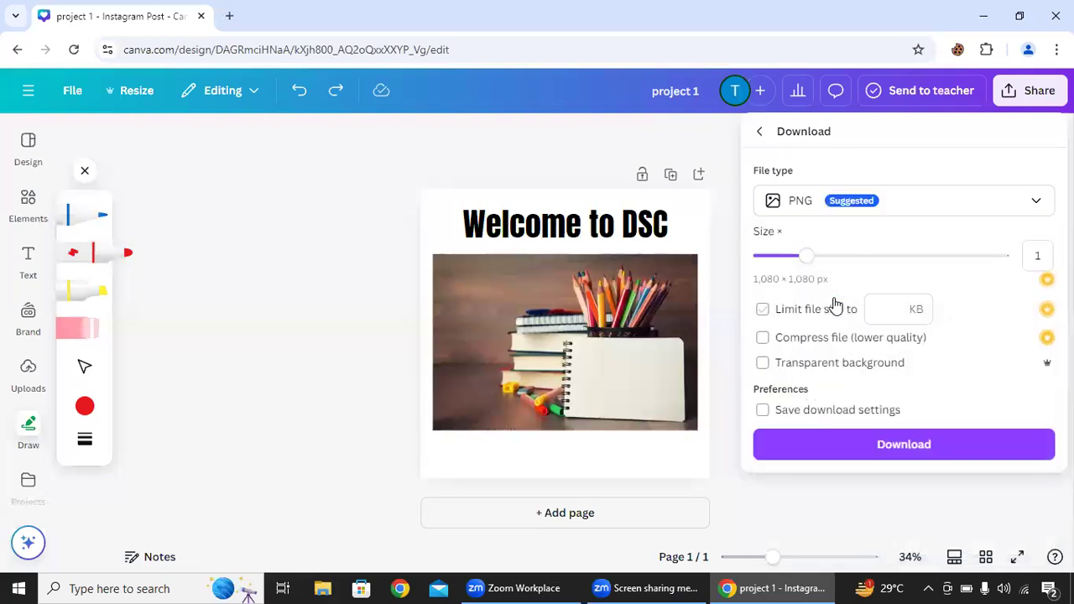
click(853, 457)
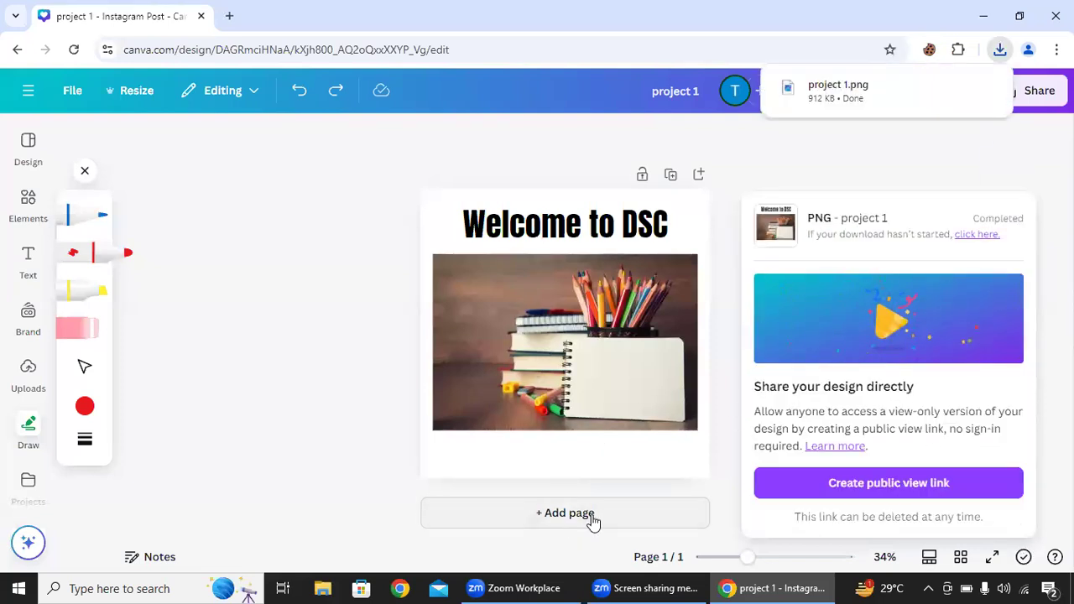
- Add a second page and apply the recently used yellow We Are Open comic template to it
click(592, 520)
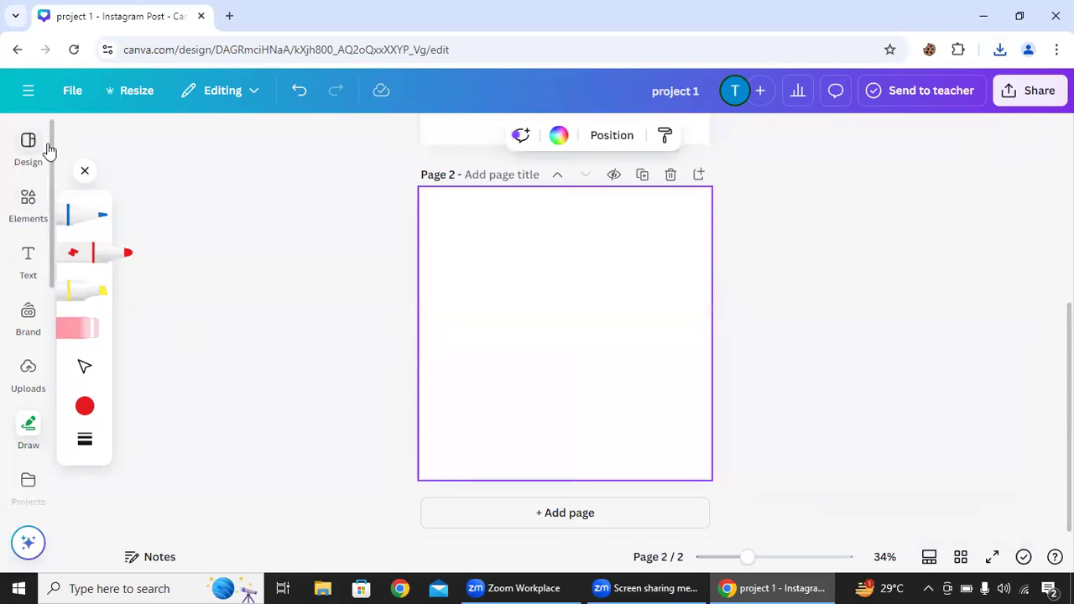
click(28, 202)
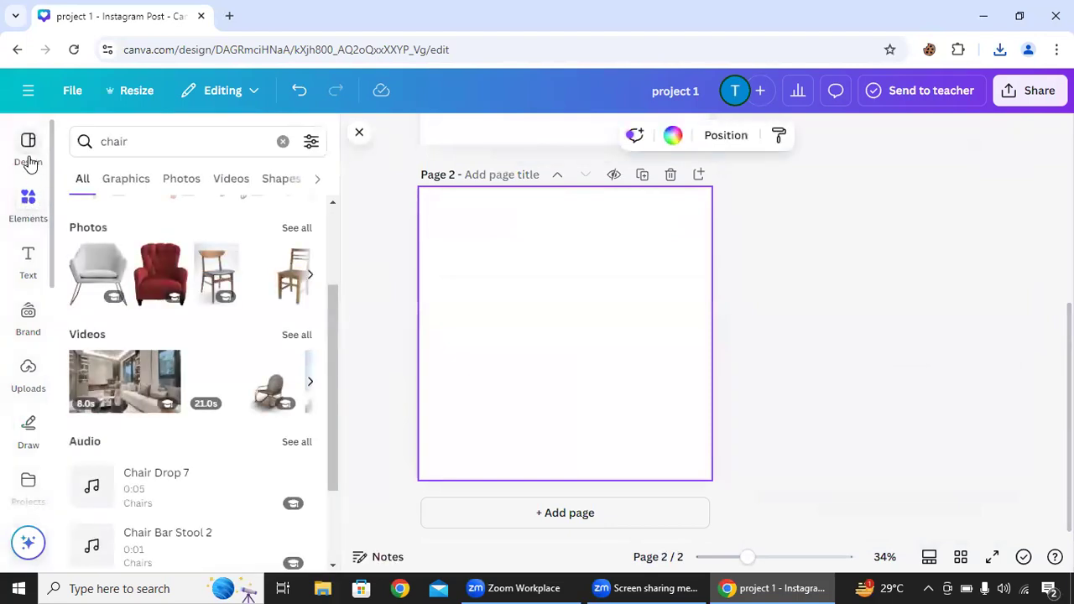
click(32, 160)
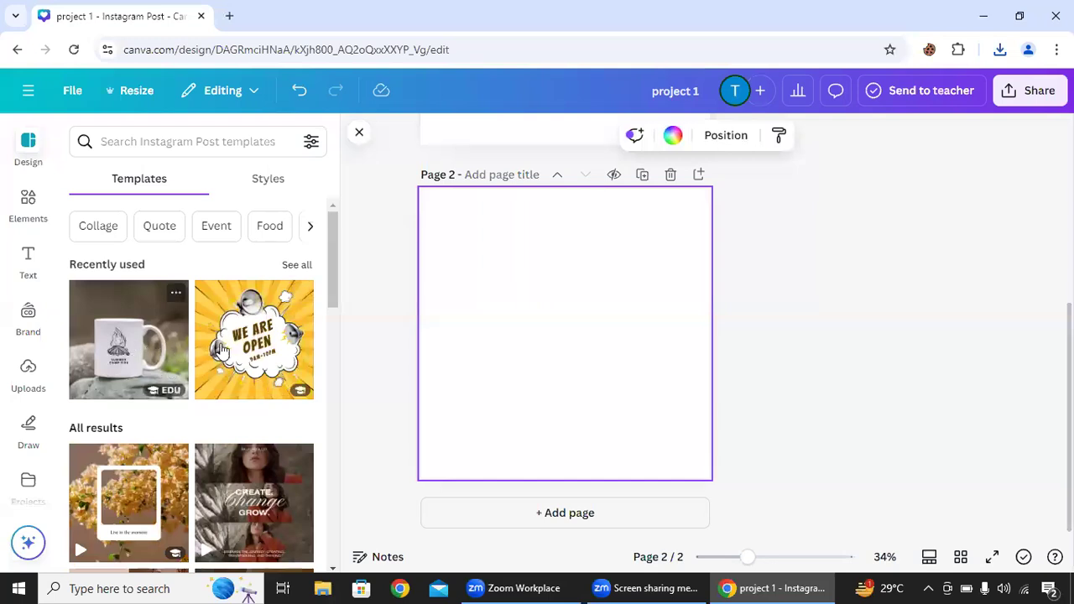
click(258, 356)
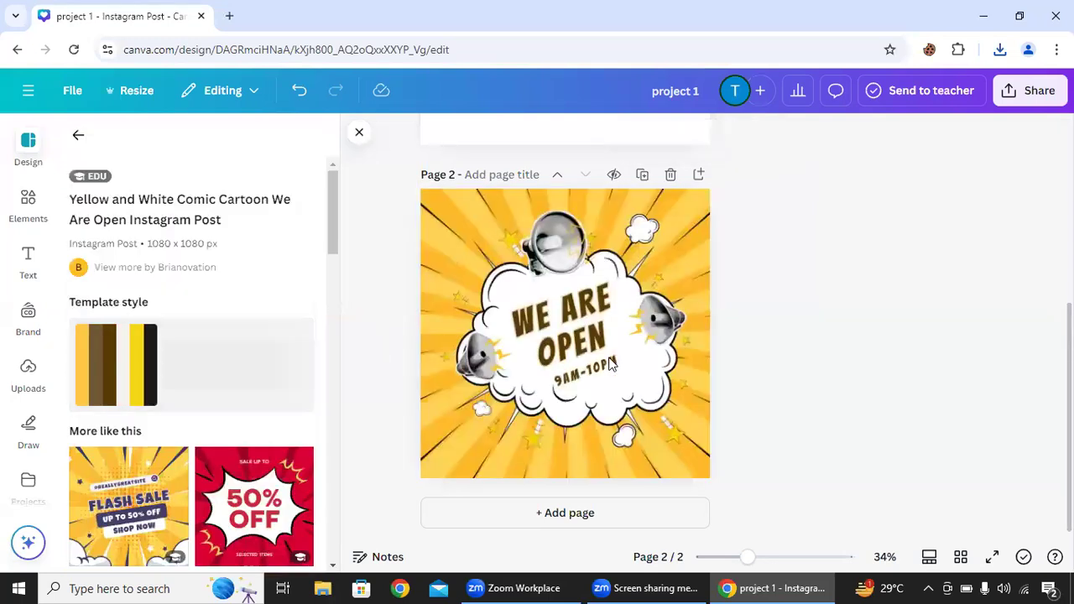
- Select elements of the We Are Open template on page 2 and undo the template's placement
click(626, 338)
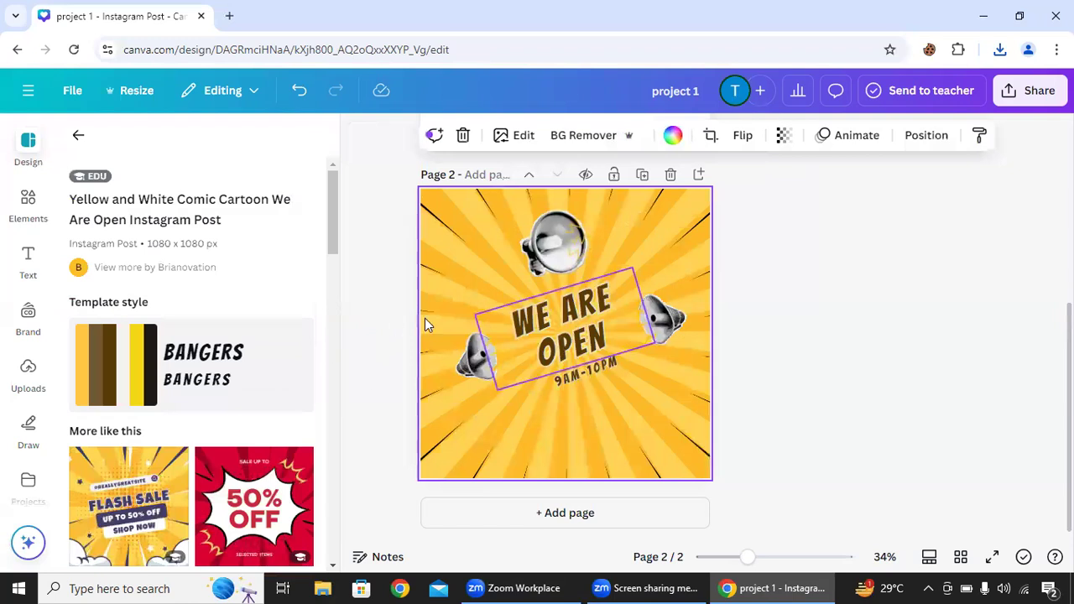
click(513, 334)
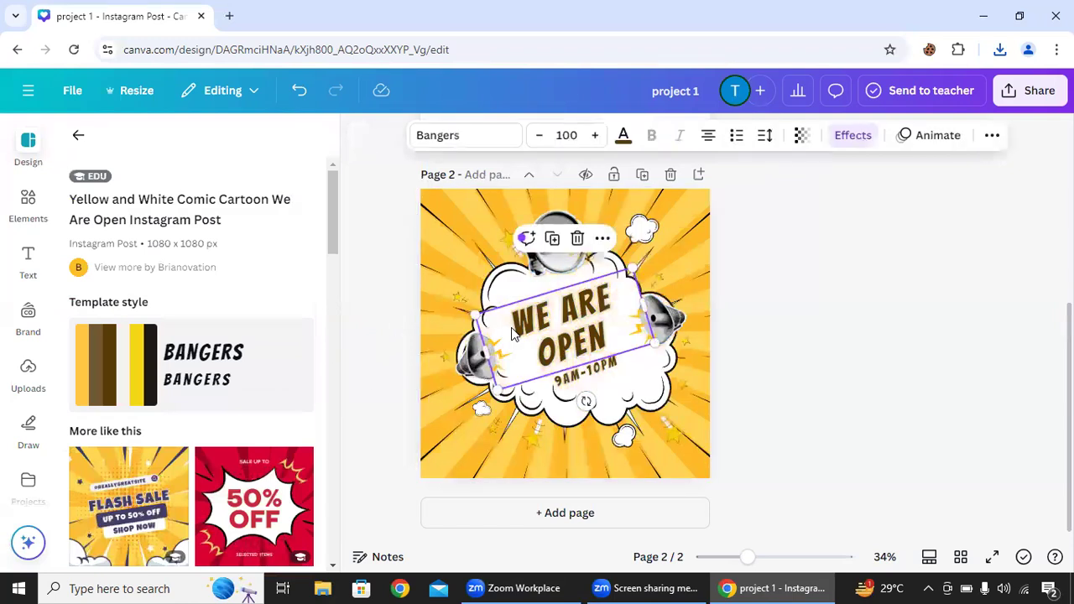
click(294, 91)
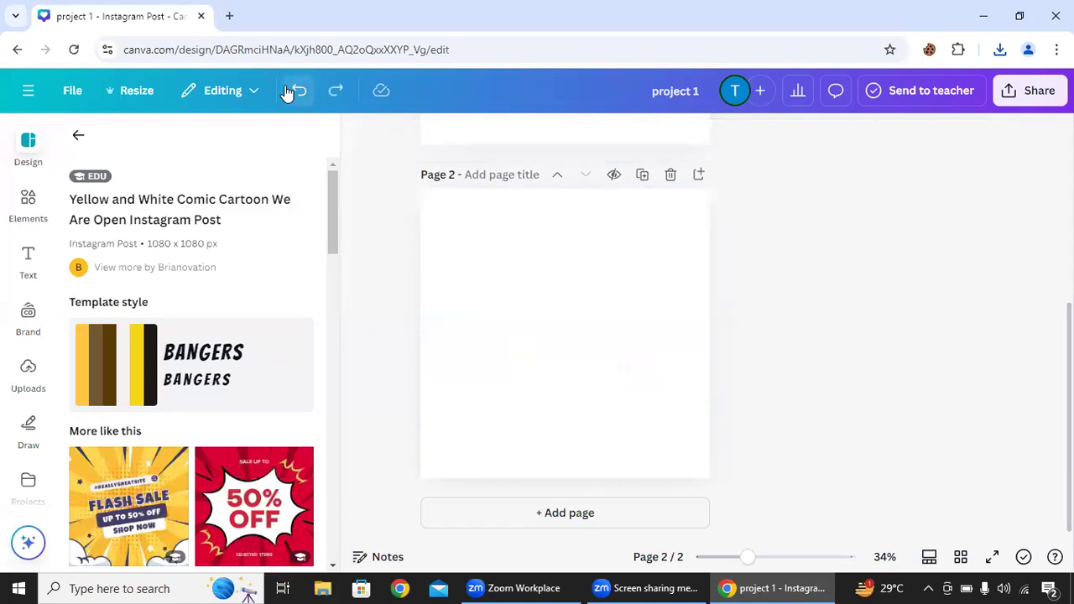
- Add the orange-background photo of the girl in glasses from an elements search for GIRL to page 2 and remove its background
click(29, 206)
click(168, 142)
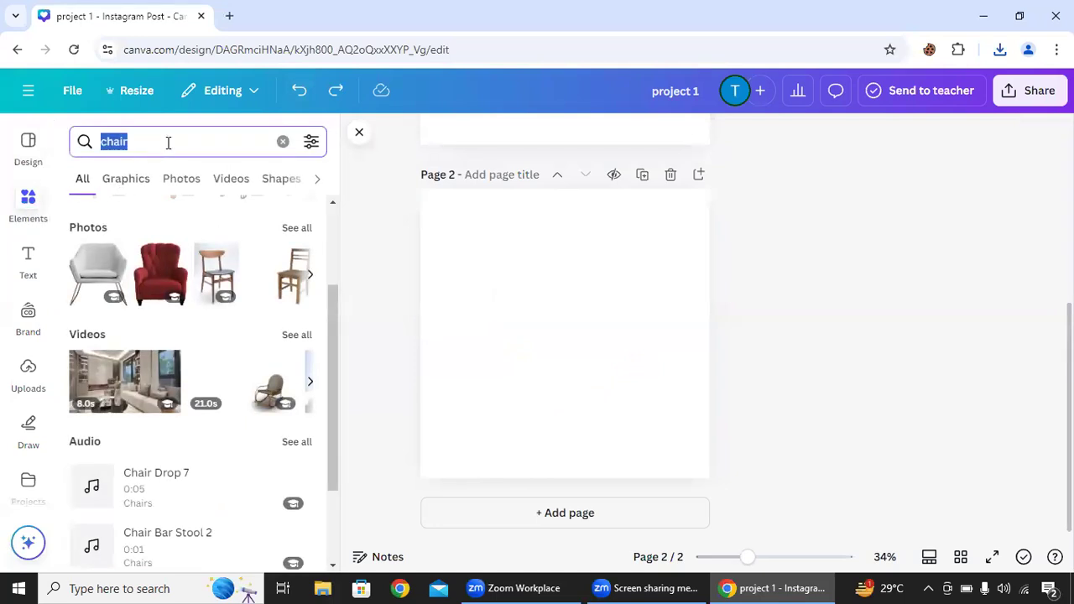
text(GIRL)
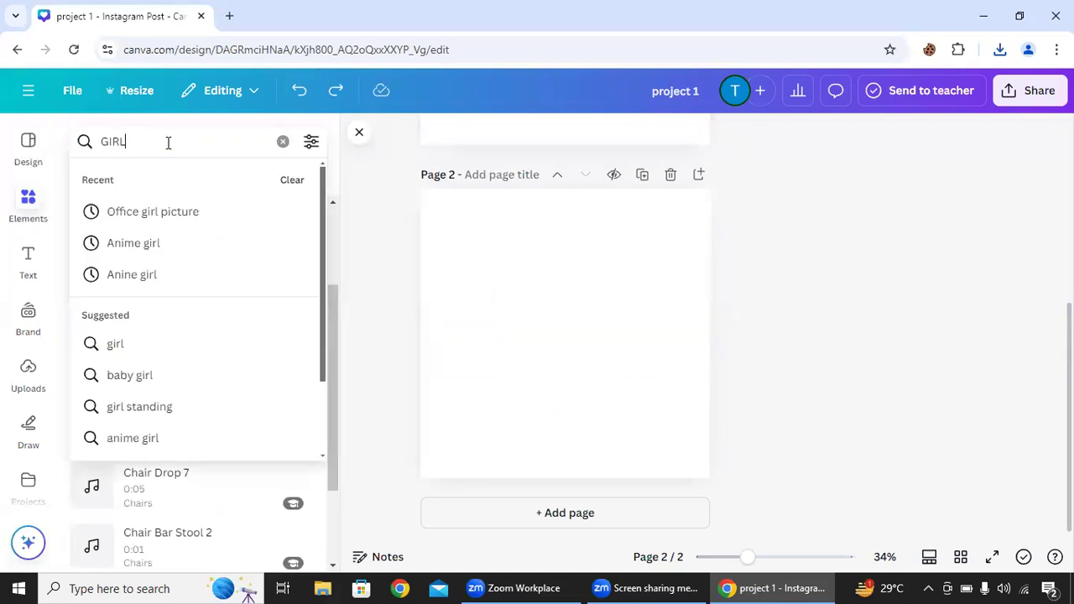
key(Return)
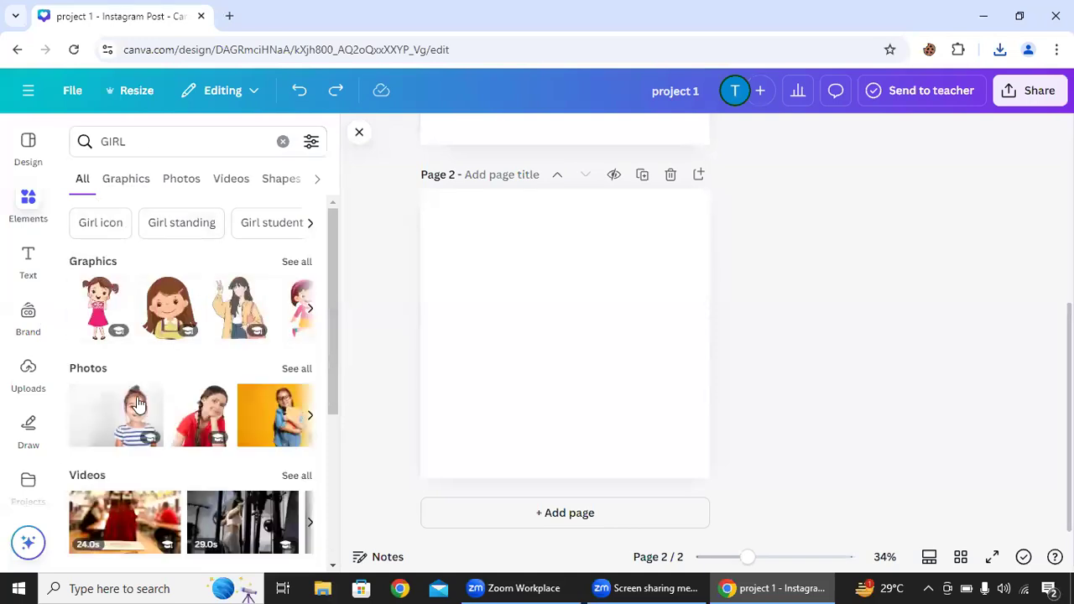
click(256, 418)
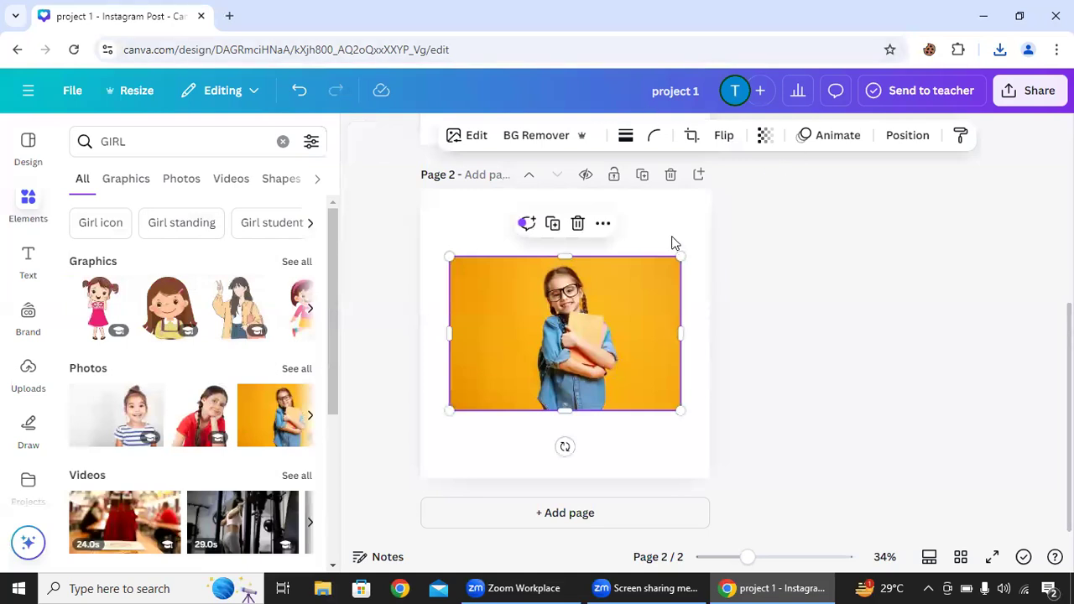
click(550, 133)
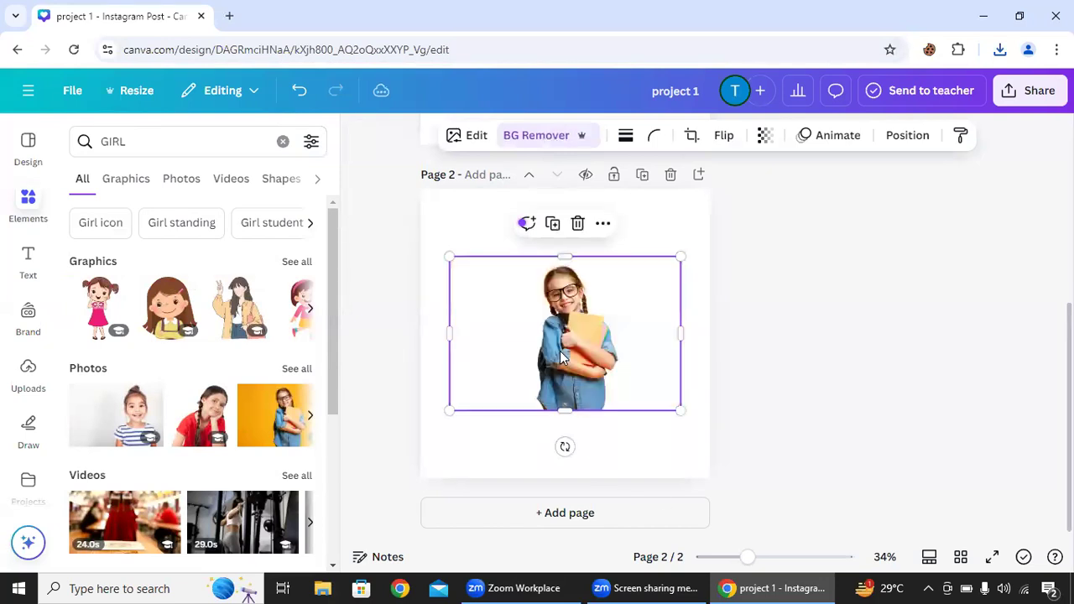
- Enlarge the photo of the girl on page 2 and place her cut-out in the page's lower-right corner
drag(681, 410, 732, 521)
mouse_move(591, 407)
mouse_down()
mouse_move(602, 388)
mouse_move(612, 407)
mouse_up()
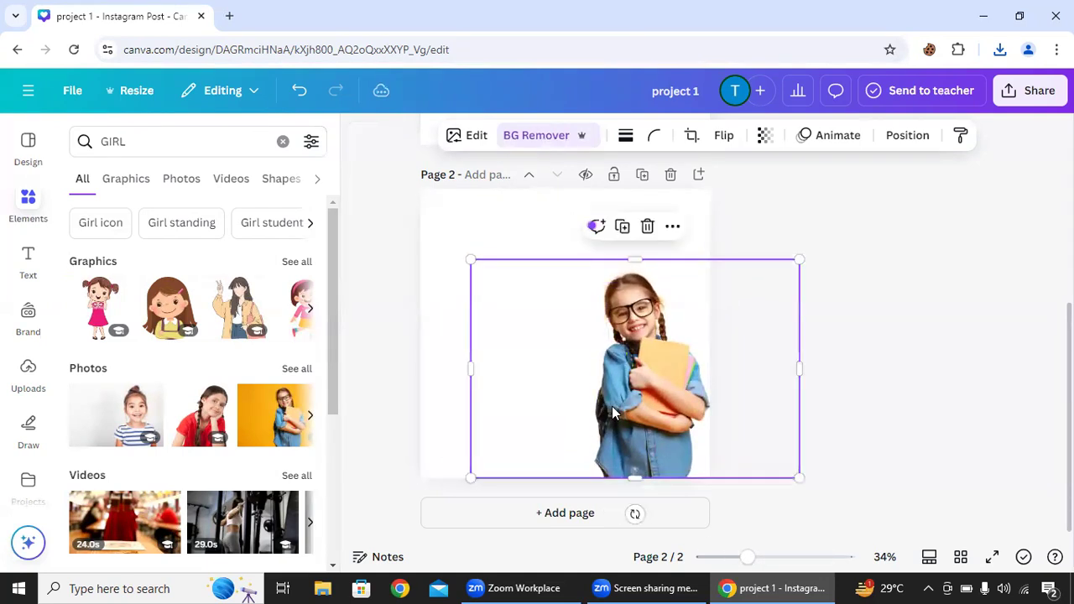
- Add the Artemis & Sons font combination to page 2 and clear its Artemis line
click(19, 264)
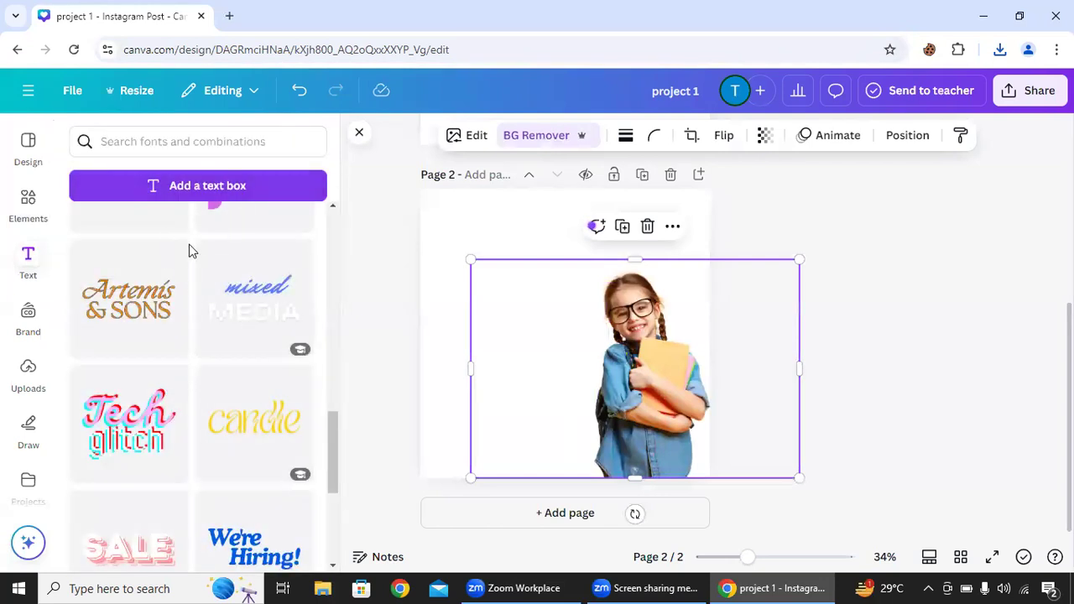
click(126, 304)
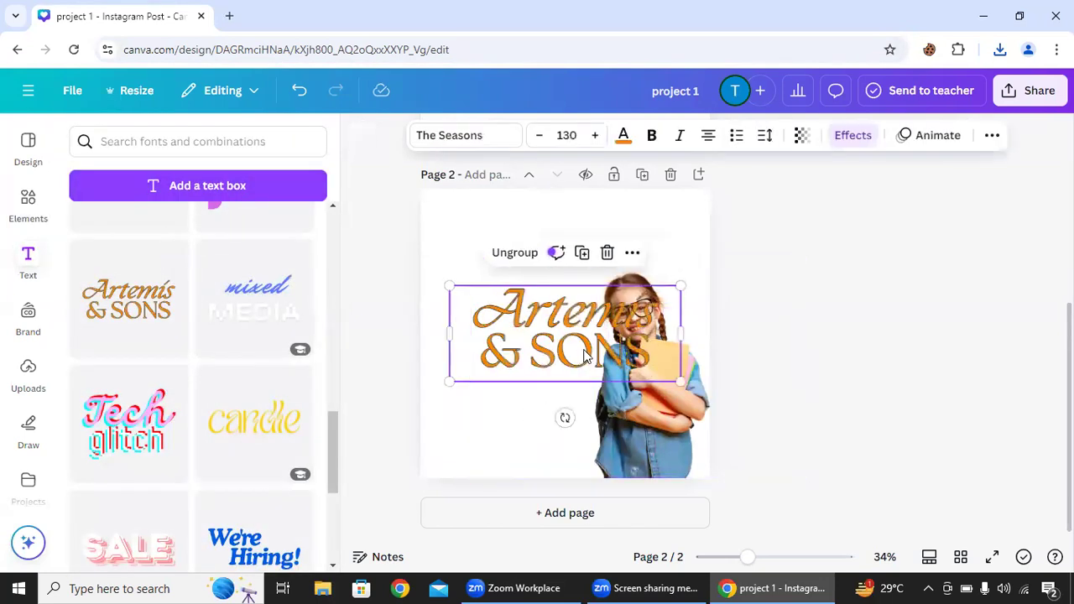
click(585, 350)
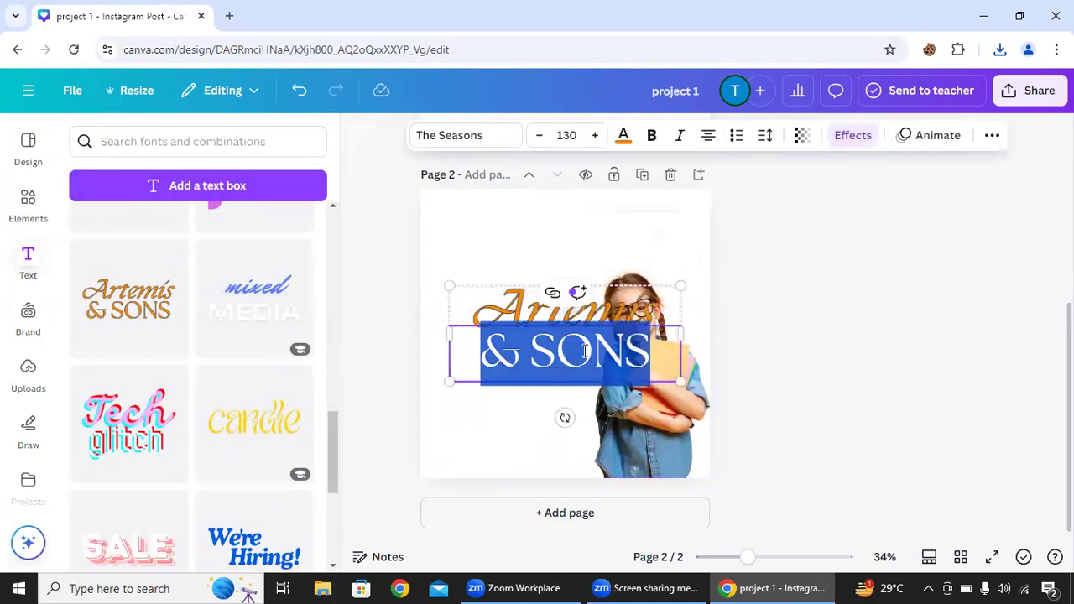
double_click(541, 311)
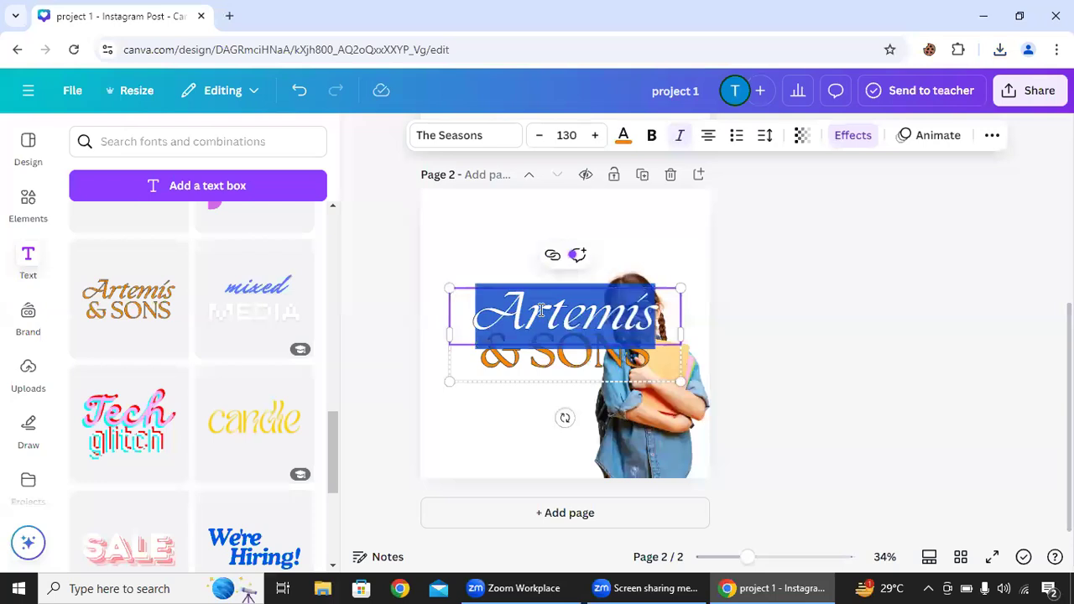
text(W)
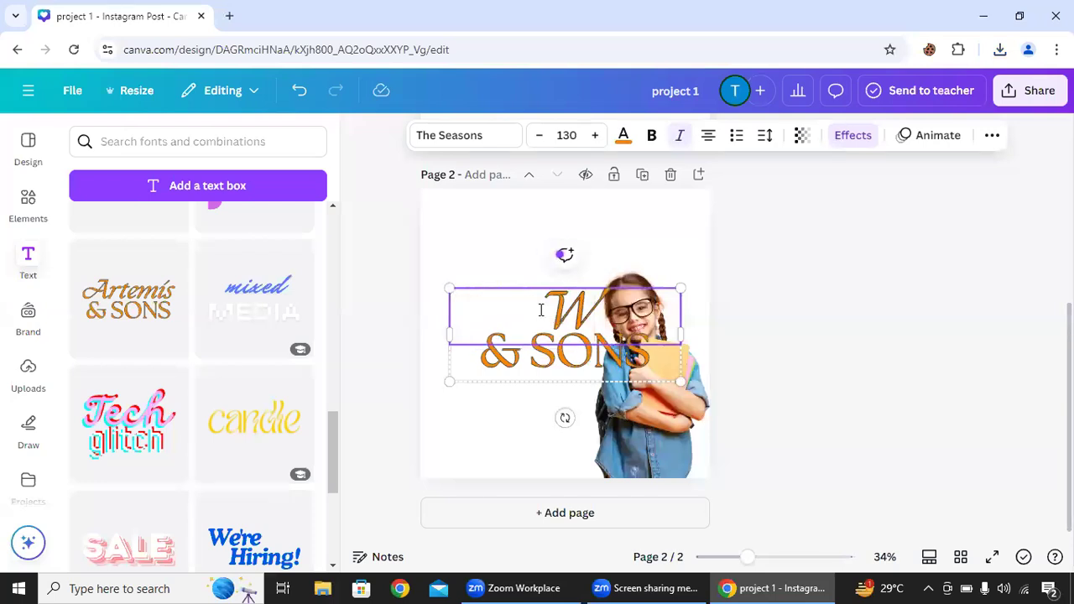
key(BackSpace)
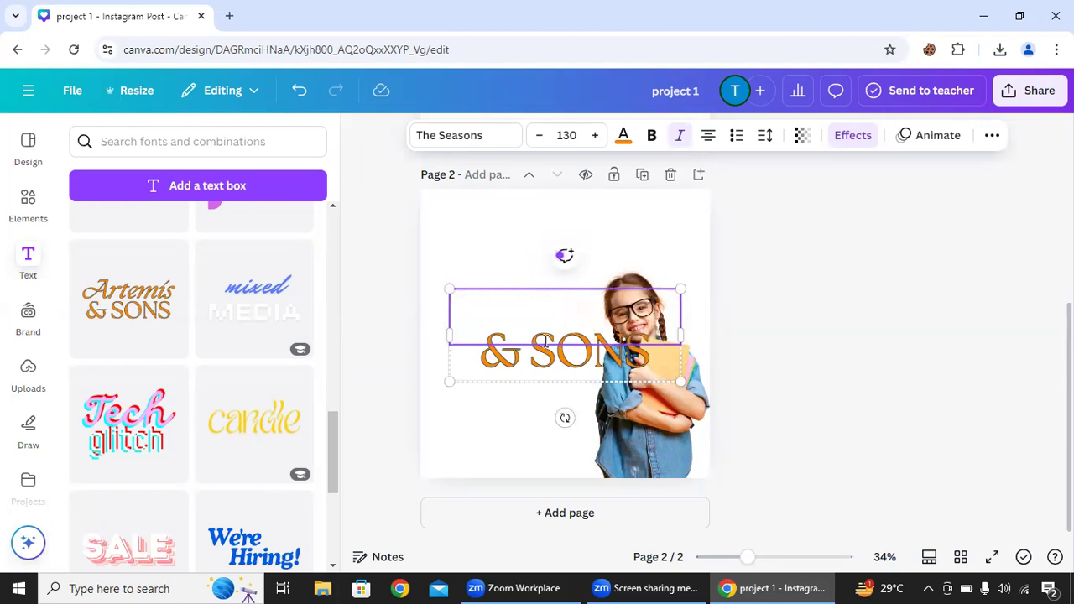
- Clear the & SONS line of the font combination and deselect the emptied text
click(725, 366)
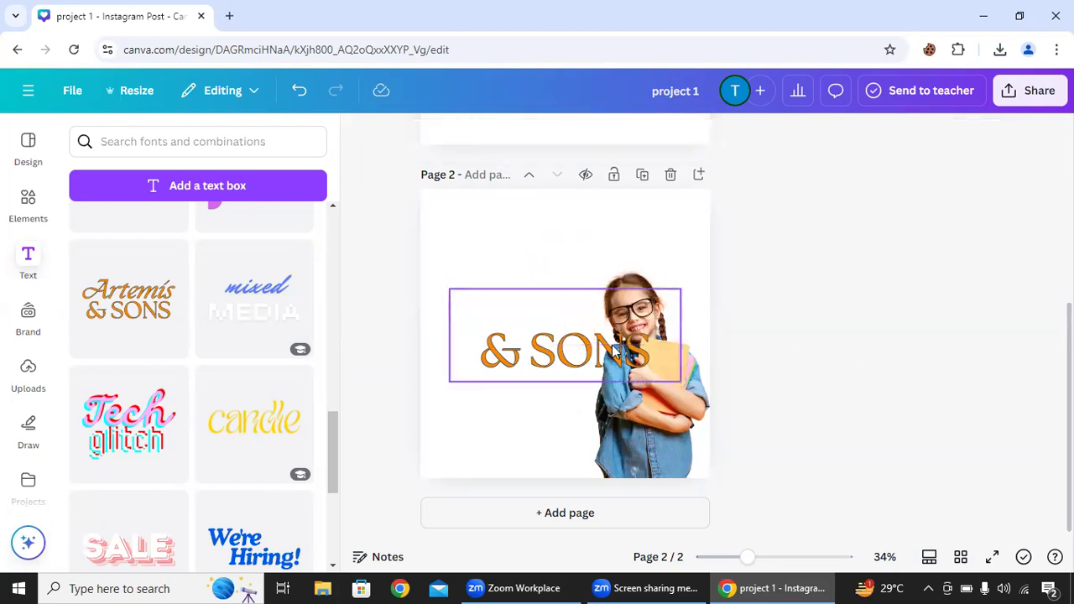
click(615, 344)
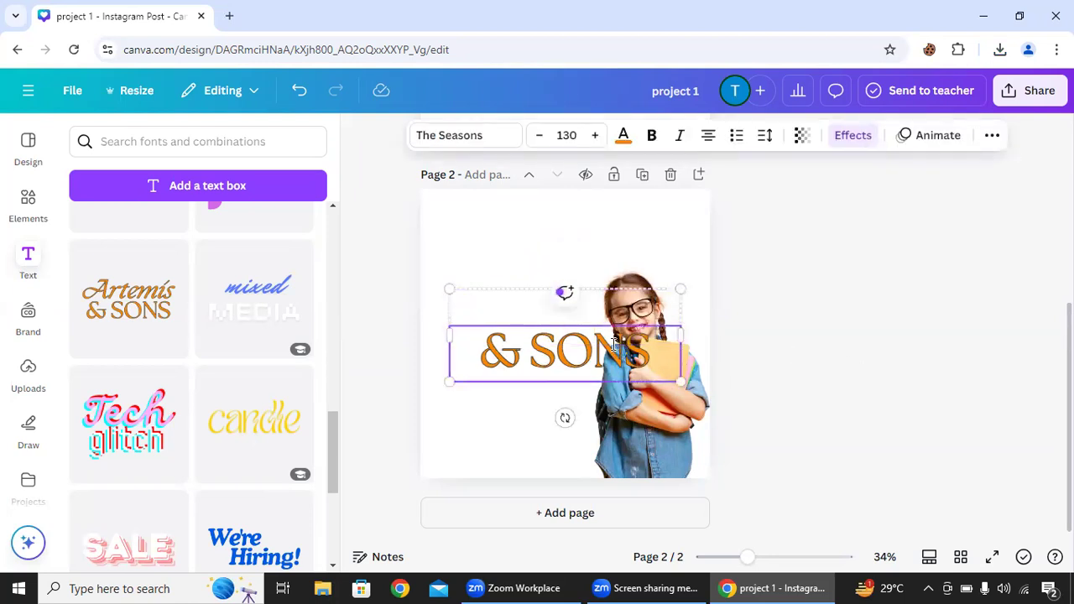
double_click(615, 344)
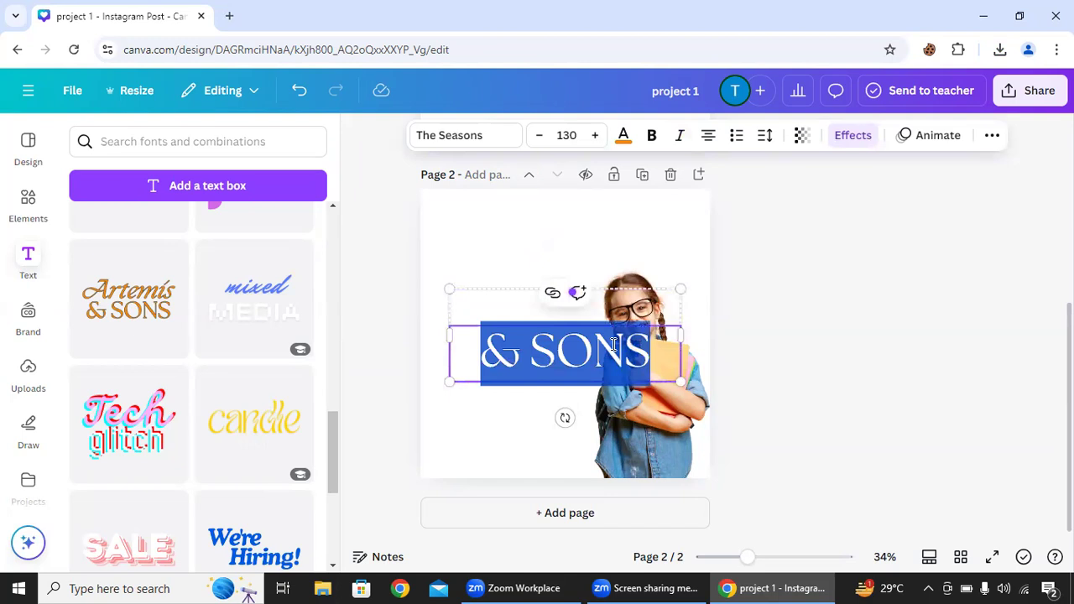
key(BackSpace)
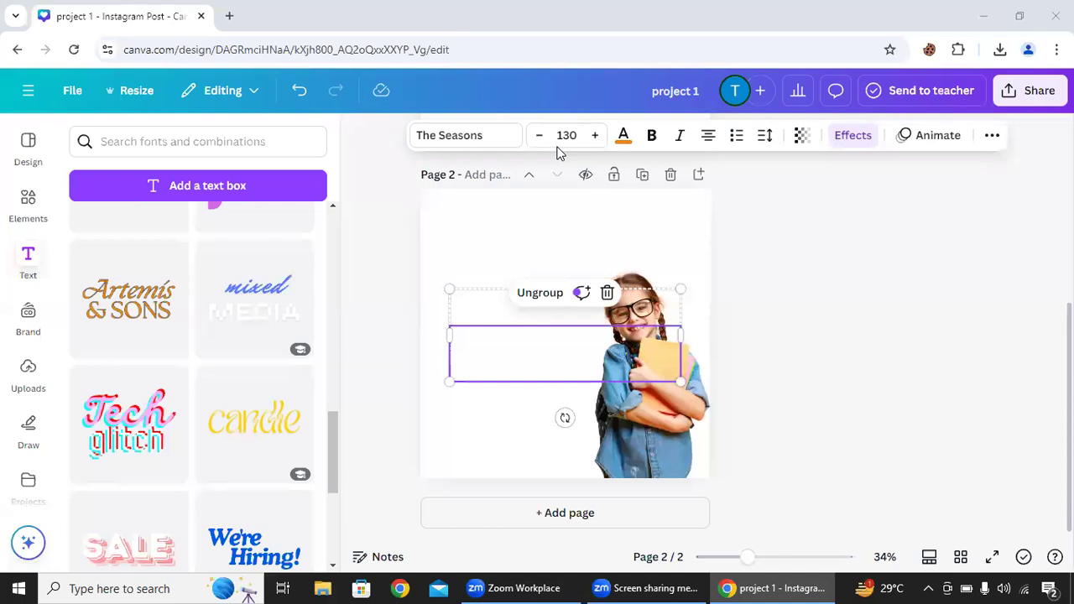
click(882, 166)
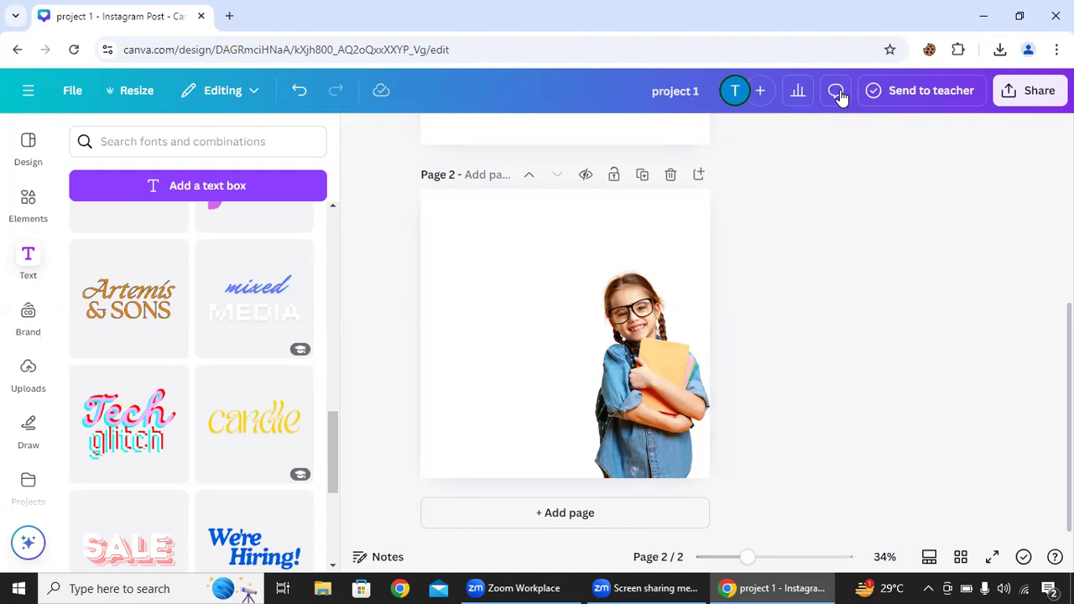
- Show the uploaded images
click(29, 382)
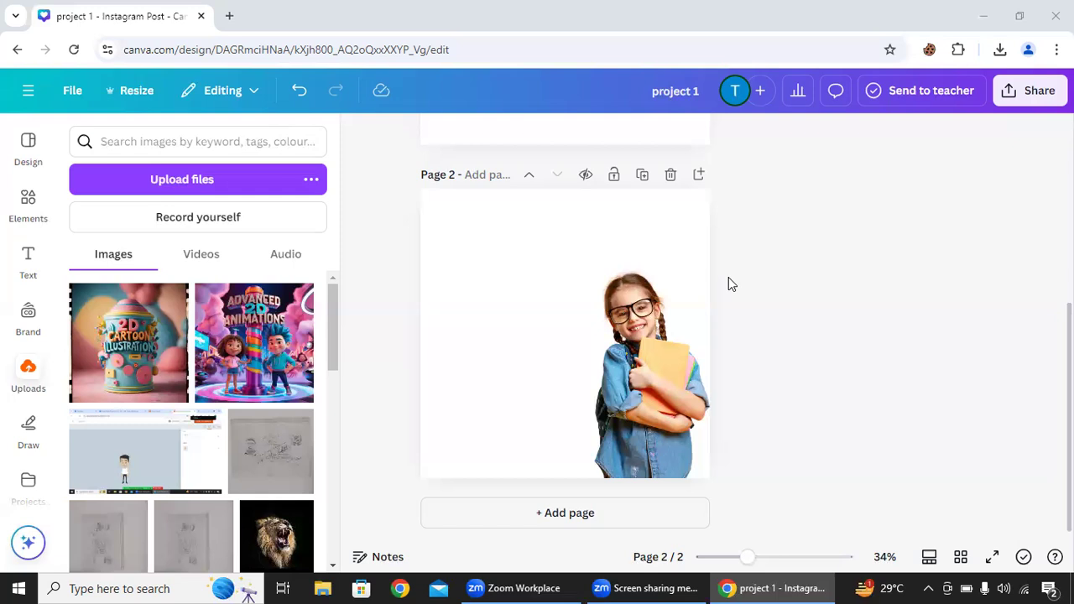
- Try to close the Zoom screen sharing meeting window
right_click(622, 586)
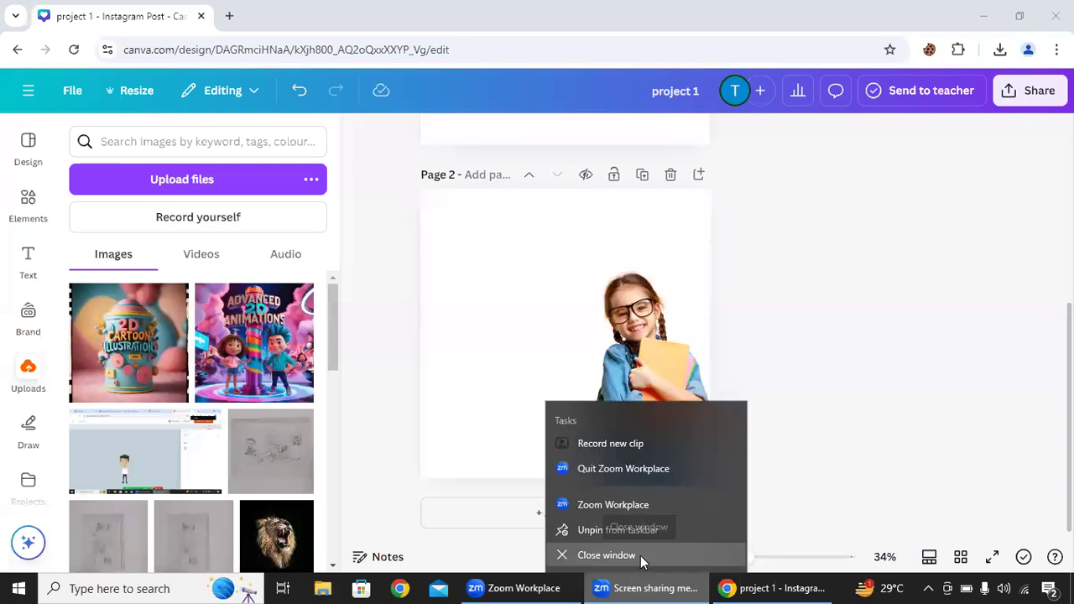
click(641, 556)
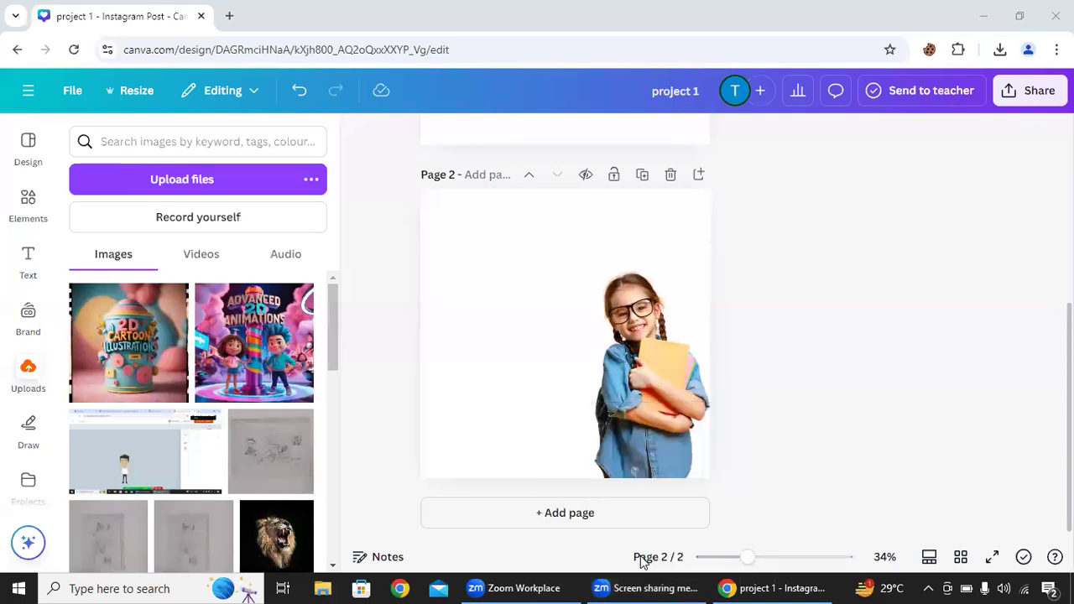
right_click(626, 585)
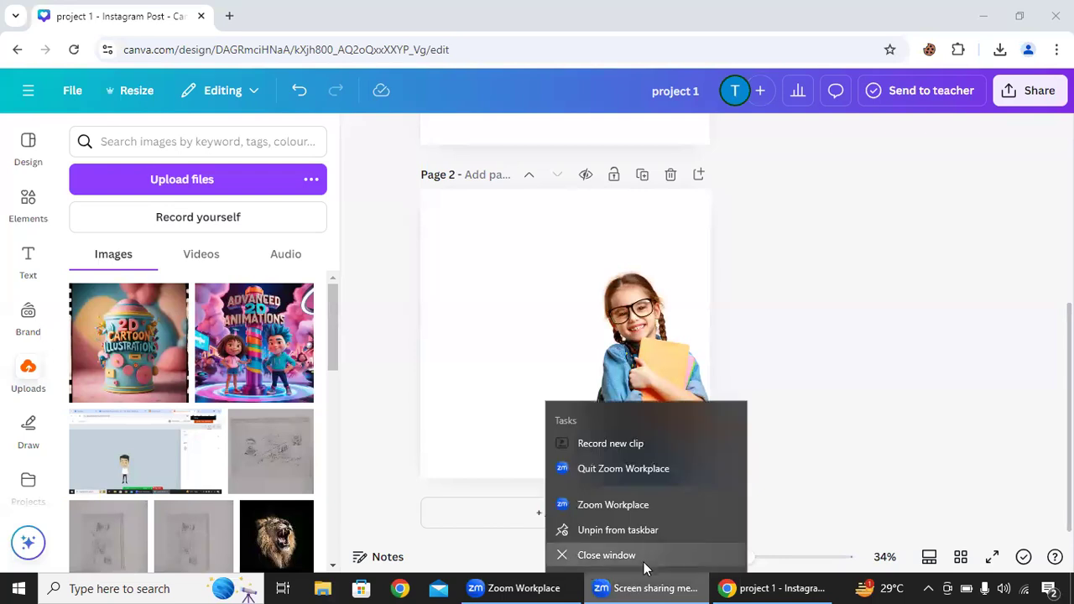
click(646, 557)
right_click(664, 586)
click(662, 554)
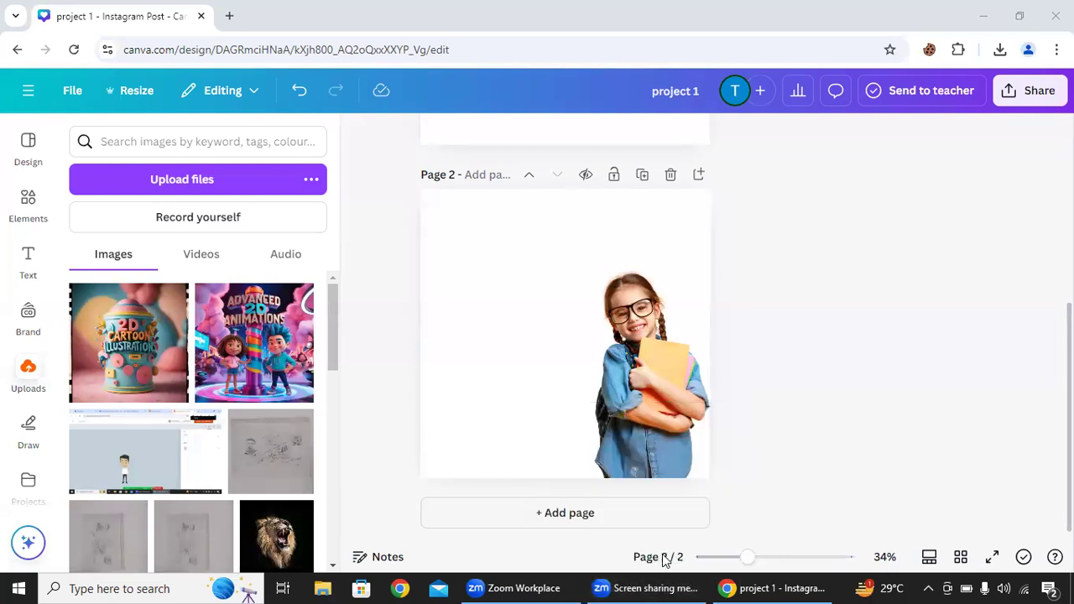